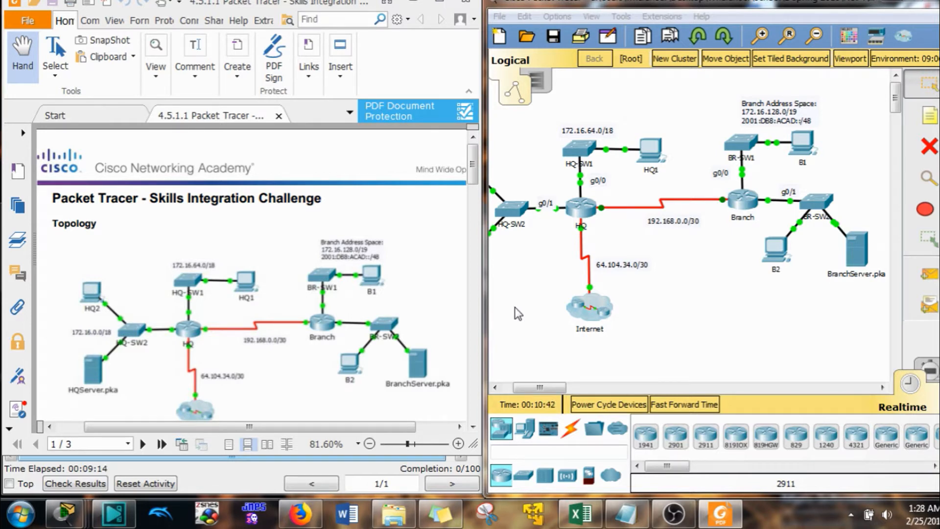
# Step: Switch to the IP addressing workbook in Excel and set the slash notation for 172.16.128.0 to 20
pyautogui.scroll(-10, 367, 272)
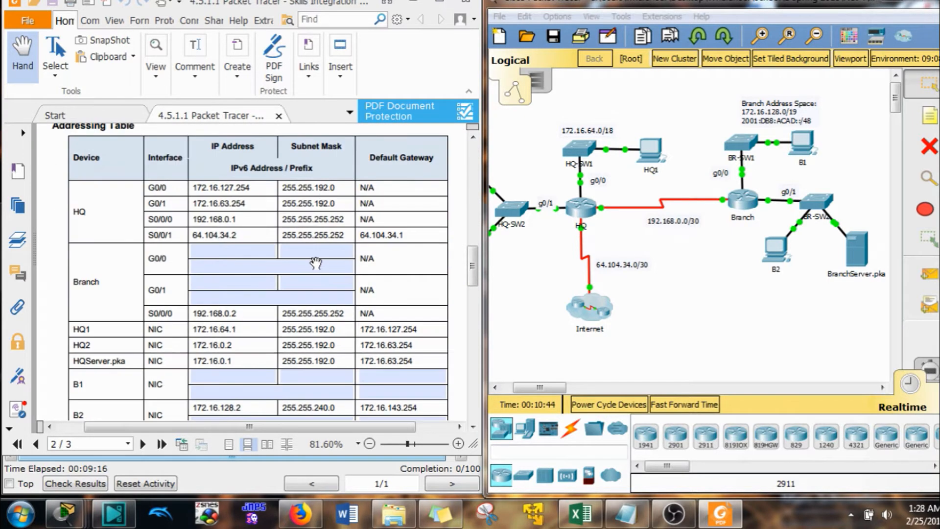
pyautogui.scroll(-5, 315, 263)
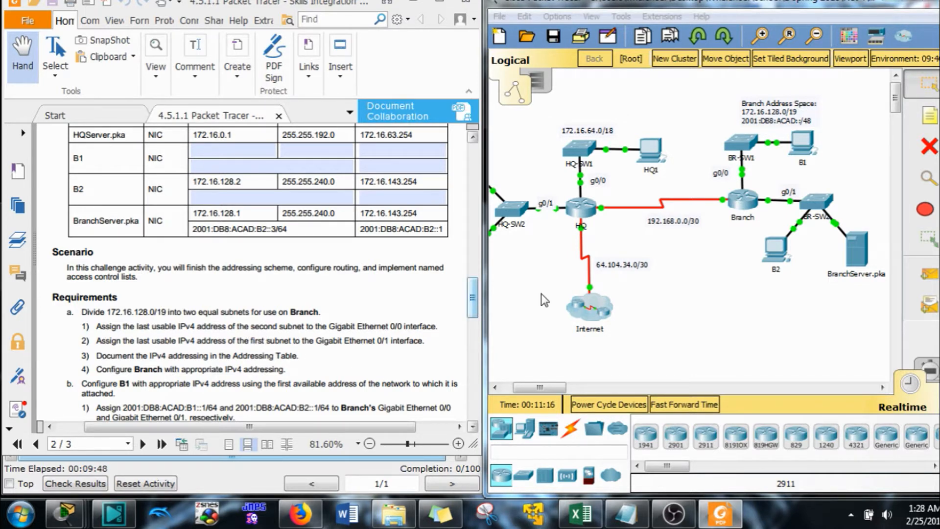
pyautogui.click(594, 522)
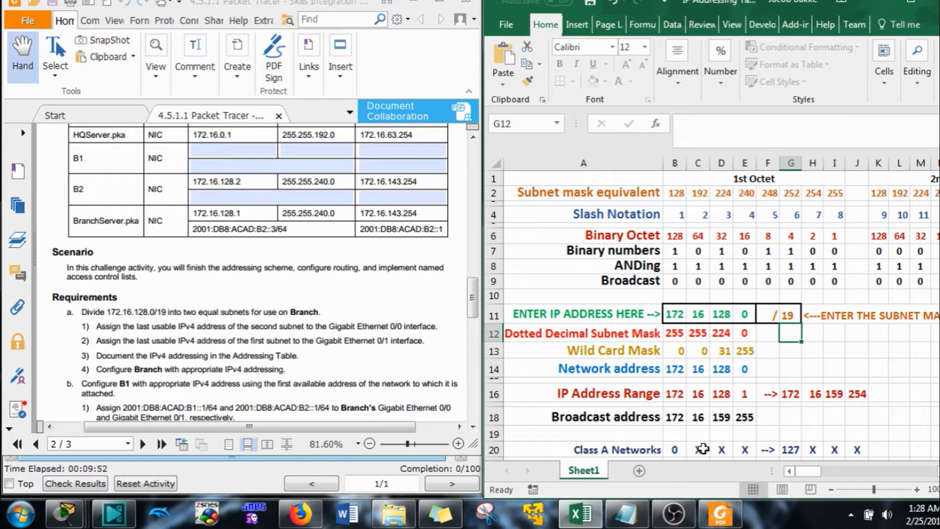
pyautogui.doubleClick(793, 3)
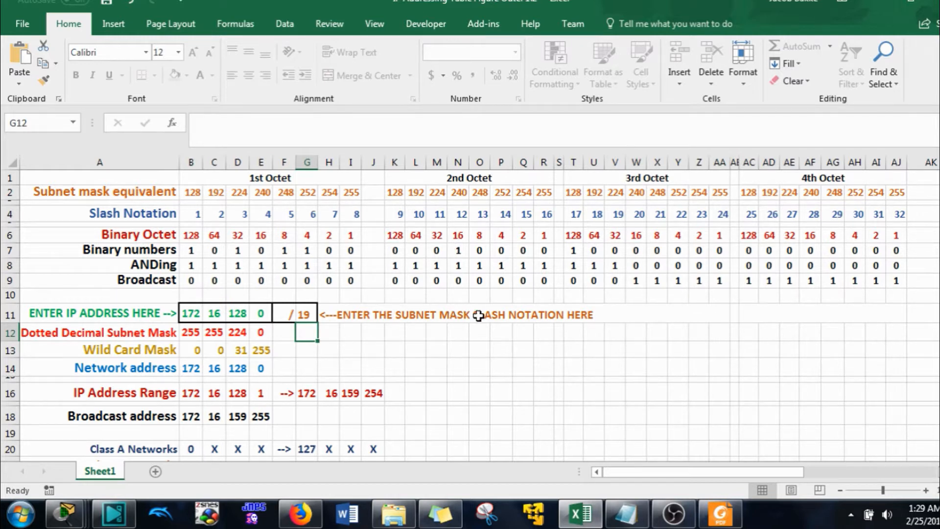
pyautogui.click(302, 314)
pyautogui.write('2')
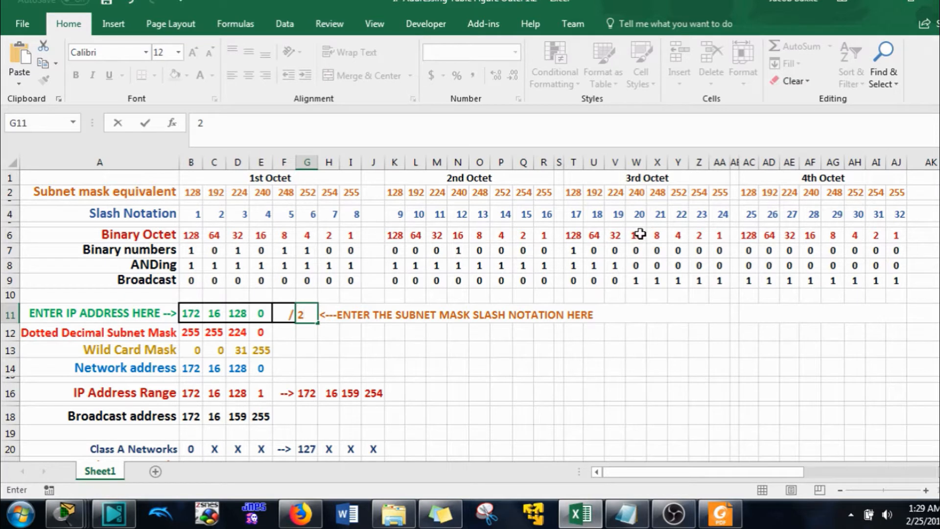
pyautogui.write('0')
pyautogui.press('Return')
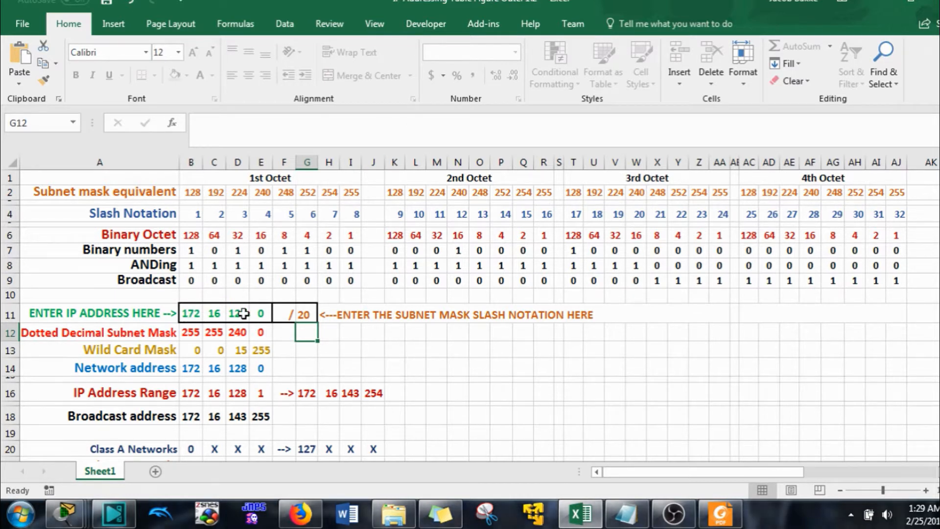
# Step: Fill in Branch G0/1 in the PDF's Addressing Table with IP address 172.16.143.254 and subnet mask 255.255.240.0
pyautogui.doubleClick(520, 1)
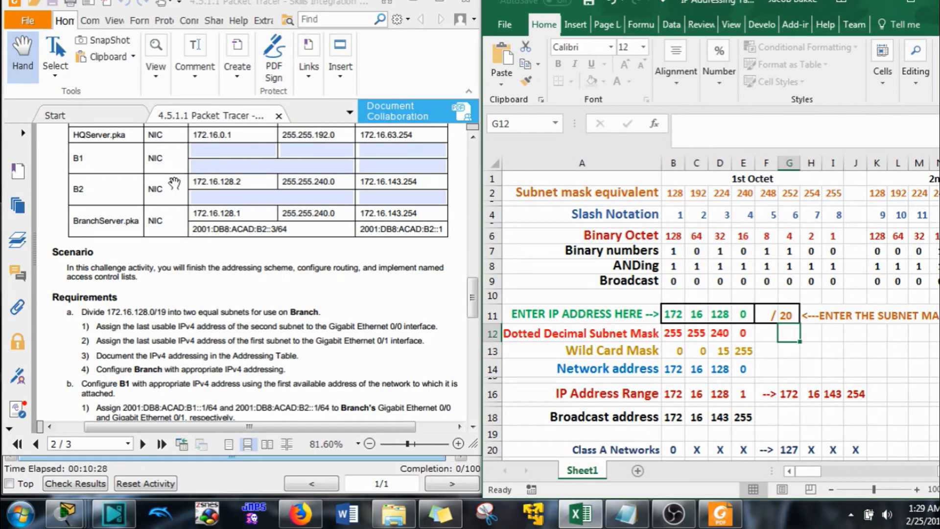
pyautogui.scroll(3, 208, 267)
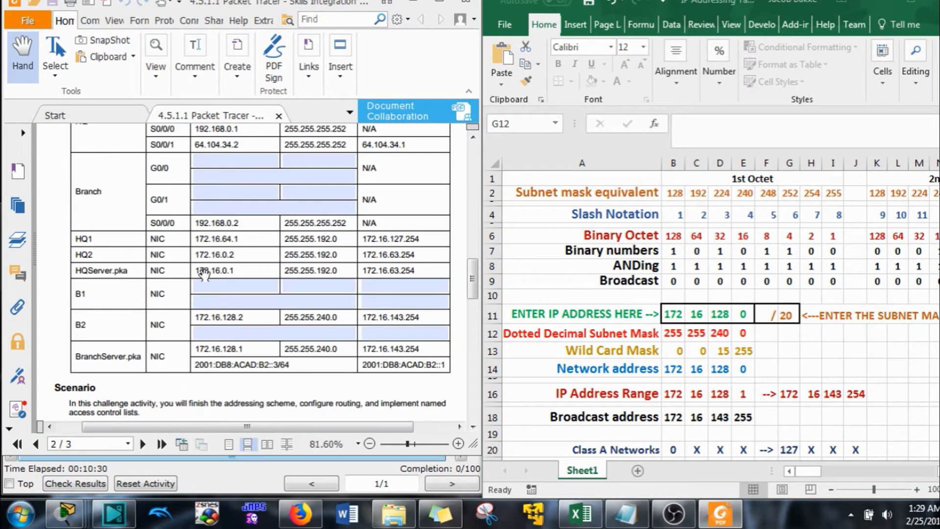
pyautogui.click(220, 192)
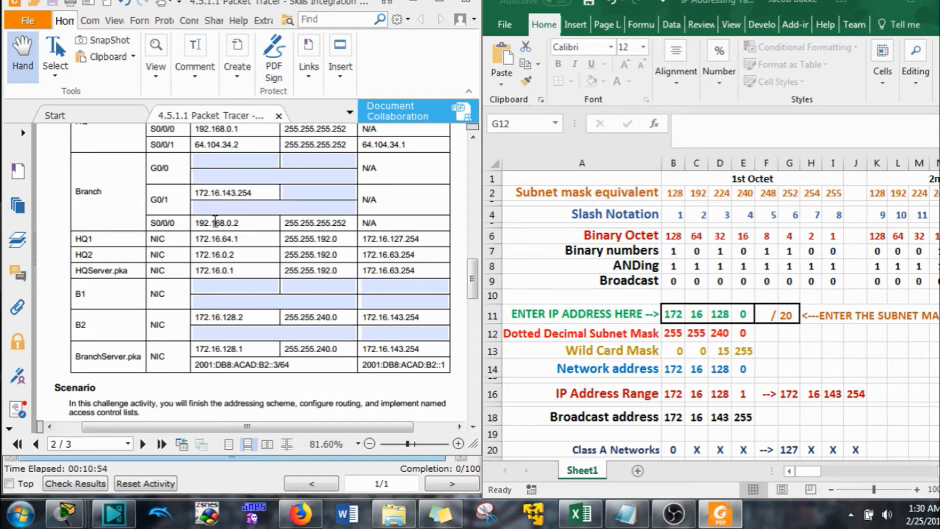
pyautogui.press('Tab')
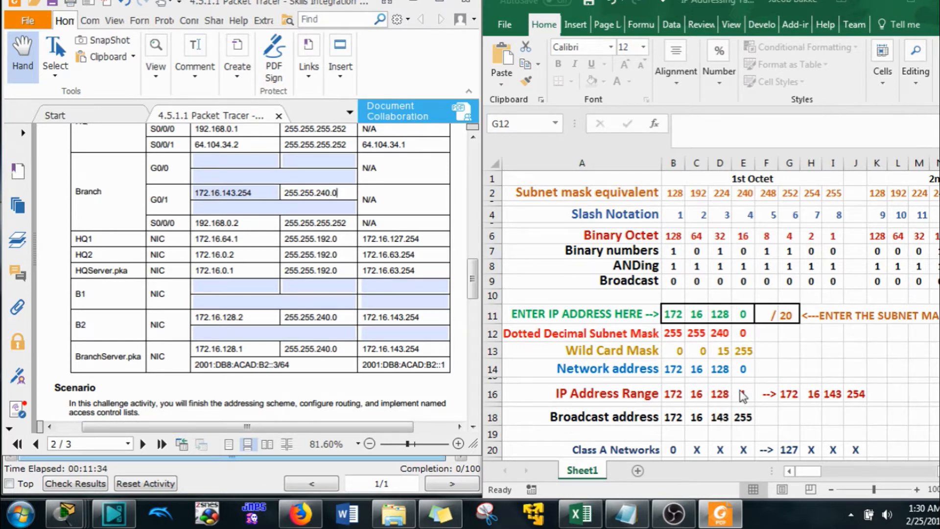
# Step: Set the third octet of the entered IP address in the Excel sheet to 144 for the second subnet
pyautogui.click(719, 314)
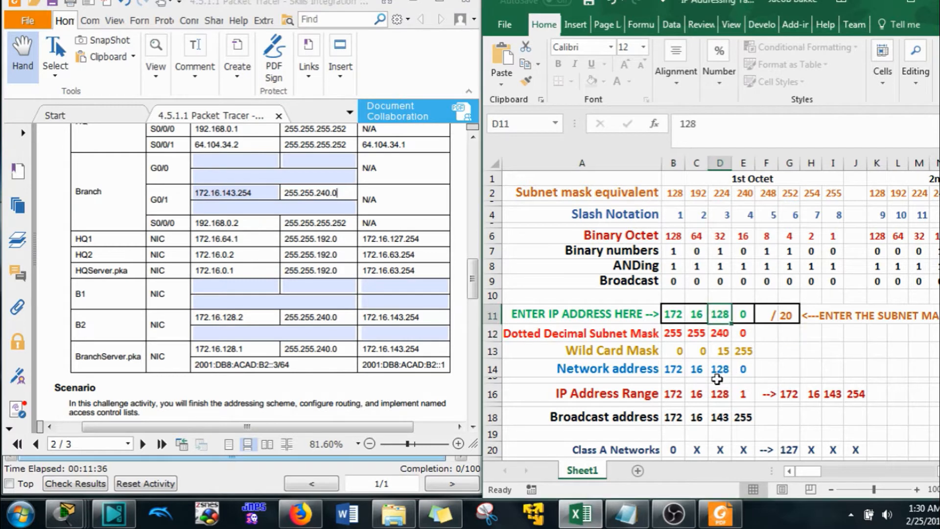
pyautogui.write('144')
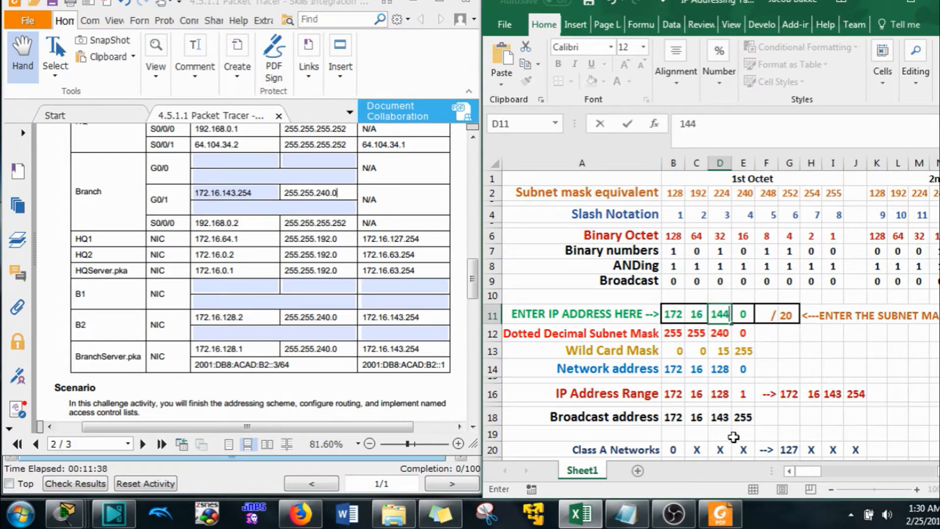
pyautogui.press('Tab')
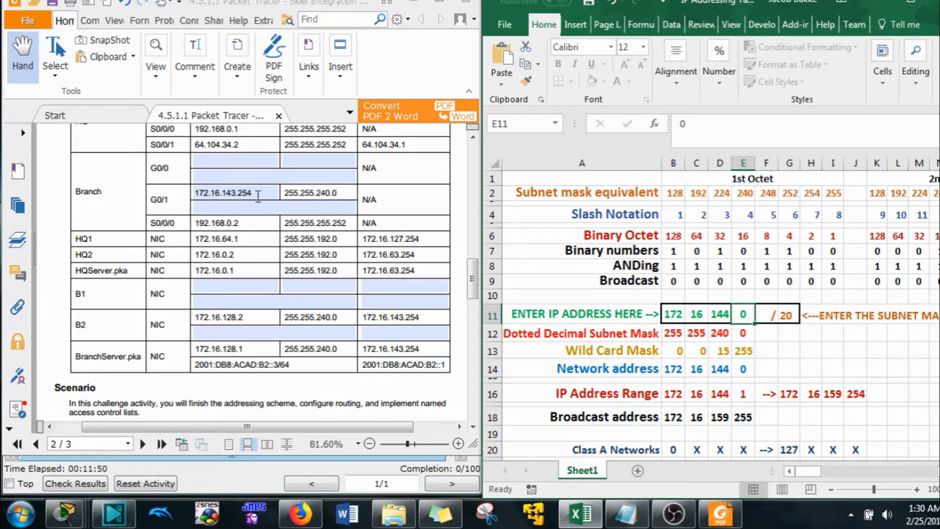
# Step: Fill in Branch G0/0 with IP address 172.16.159.254 and subnet mask 255.255.240.0, reusing the G0/1 entries
pyautogui.moveTo(257, 194); pyautogui.dragTo(177, 201)
pyautogui.hotkey('ctrl', 'c')
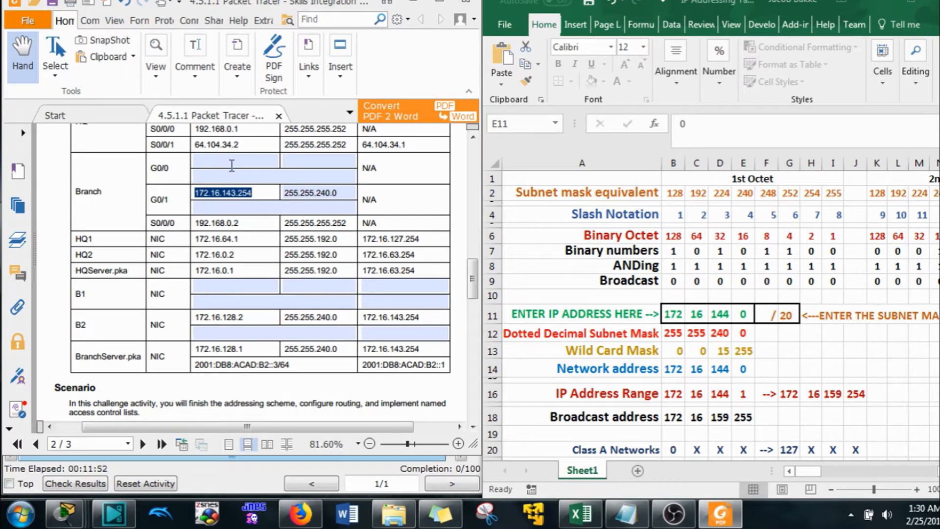
pyautogui.click(233, 162)
pyautogui.hotkey('ctrl', 'v')
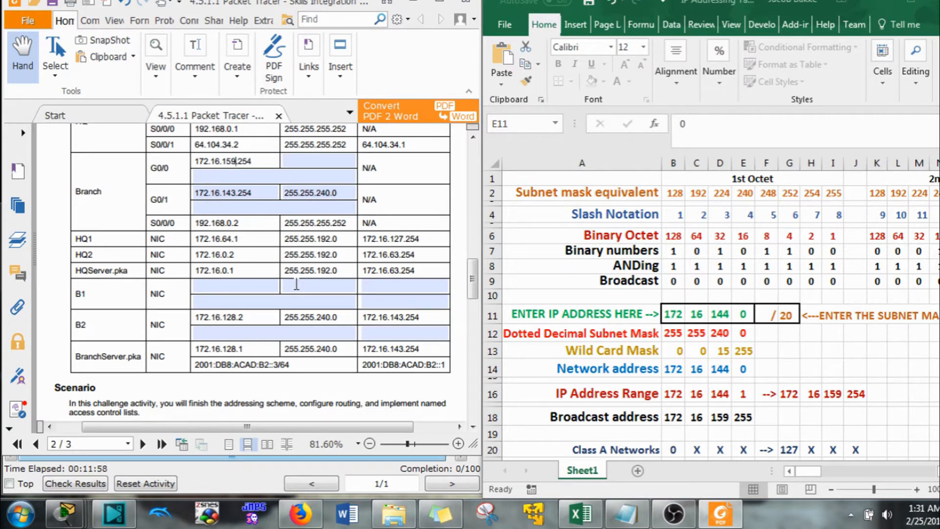
pyautogui.doubleClick(334, 198)
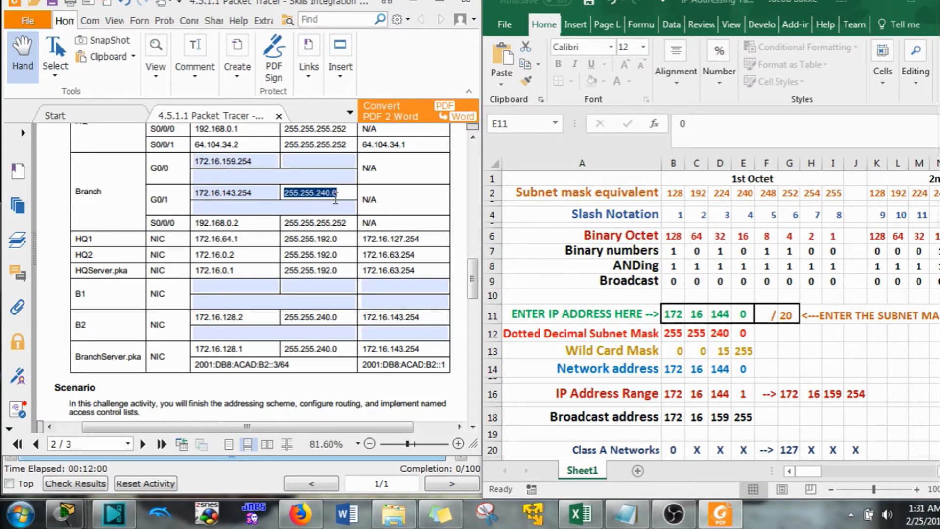
pyautogui.hotkey('ctrl', 'c')
pyautogui.click(306, 163)
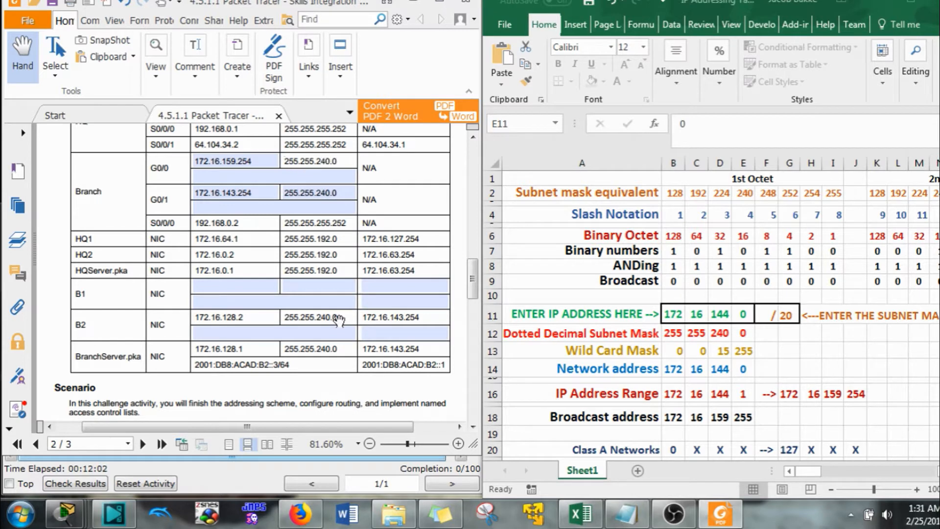
pyautogui.hotkey('ctrl', 'v')
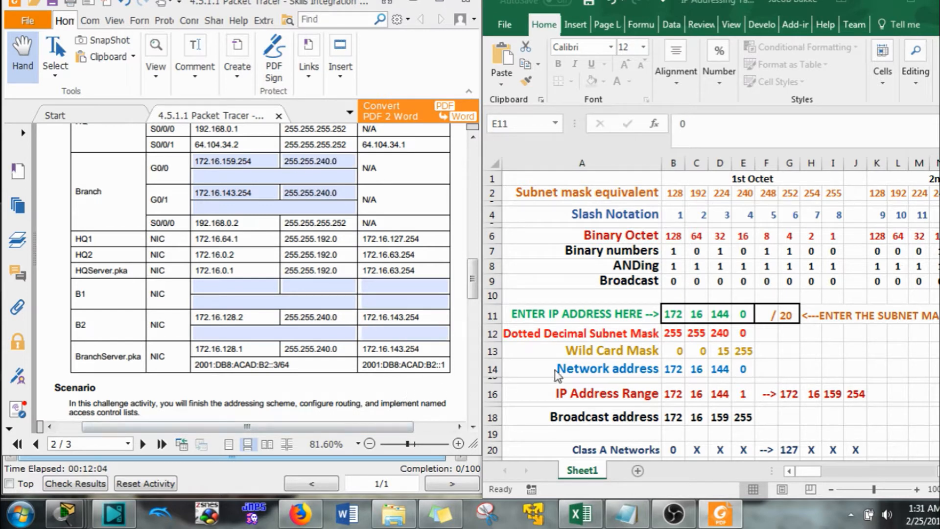
# Step: Copy 2001:DB8:ACAD:B1::1/64 from requirement b into the IPv6 field of Branch G0/0 in the Addressing Table
pyautogui.moveTo(476, 275); pyautogui.dragTo(477, 309)
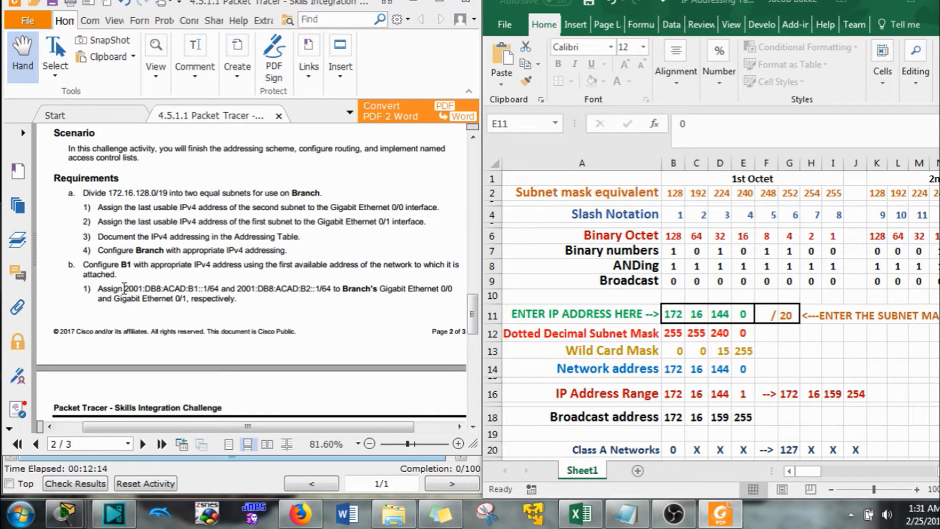
pyautogui.moveTo(126, 288); pyautogui.dragTo(211, 294)
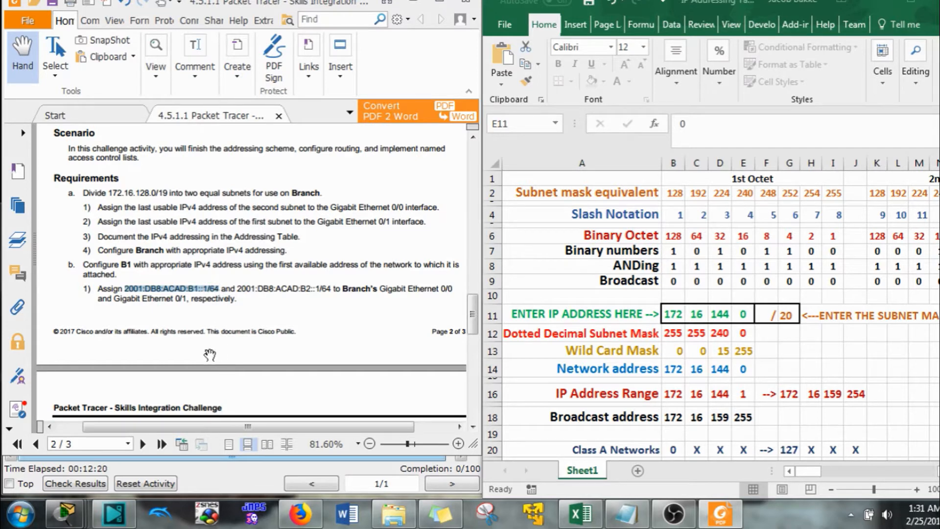
pyautogui.scroll(3, 217, 211)
pyautogui.scroll(3, 218, 212)
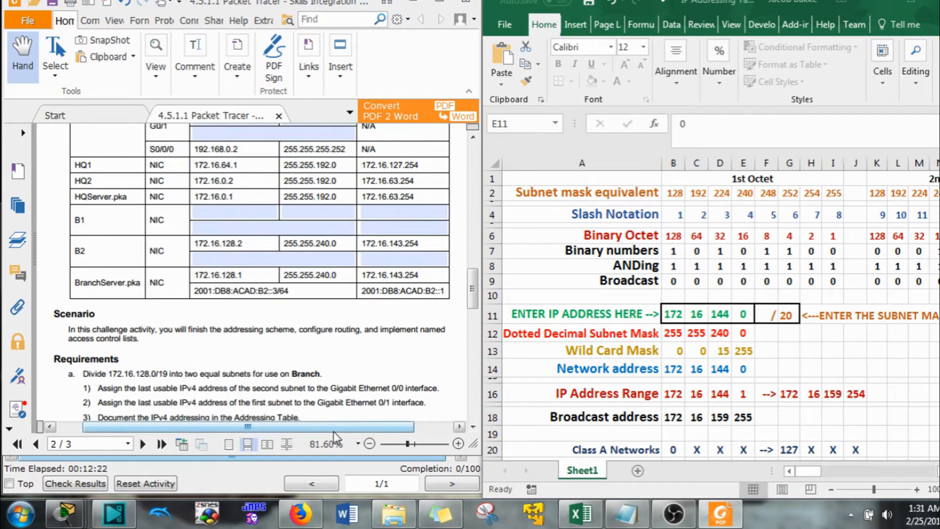
pyautogui.scroll(-3, 335, 421)
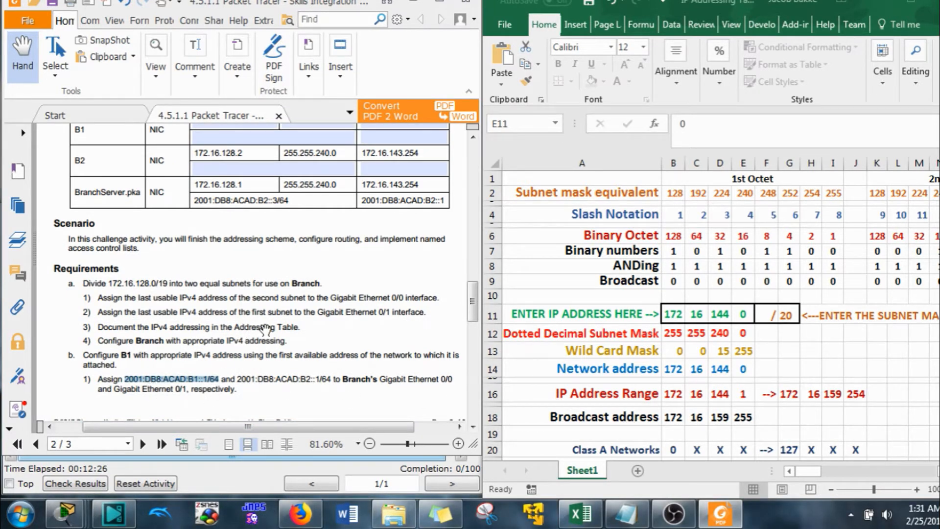
pyautogui.scroll(6, 264, 330)
pyautogui.click(223, 238)
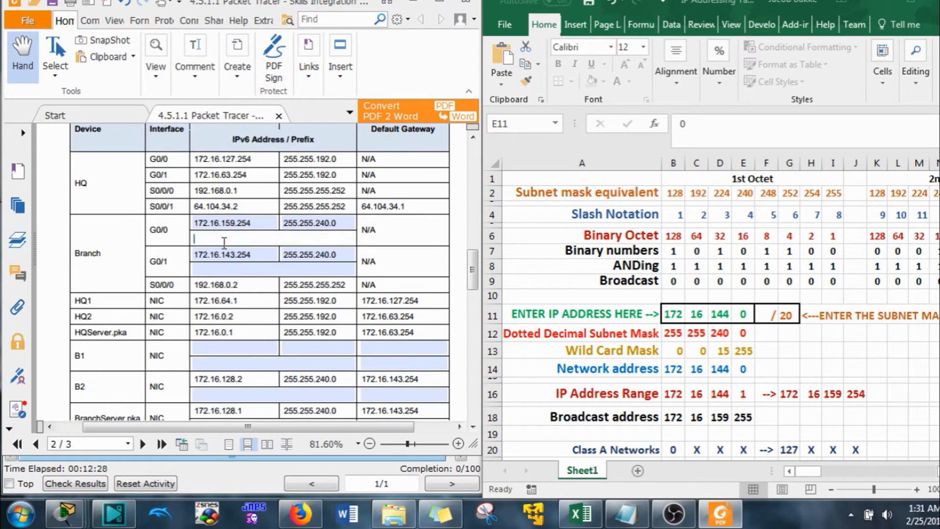
pyautogui.hotkey('ctrl', 'v')
# Step: Copy 2001:DB8:ACAD:B2::1/64 from requirement b into the IPv6 field of Branch G0/1
pyautogui.scroll(-6, 241, 292)
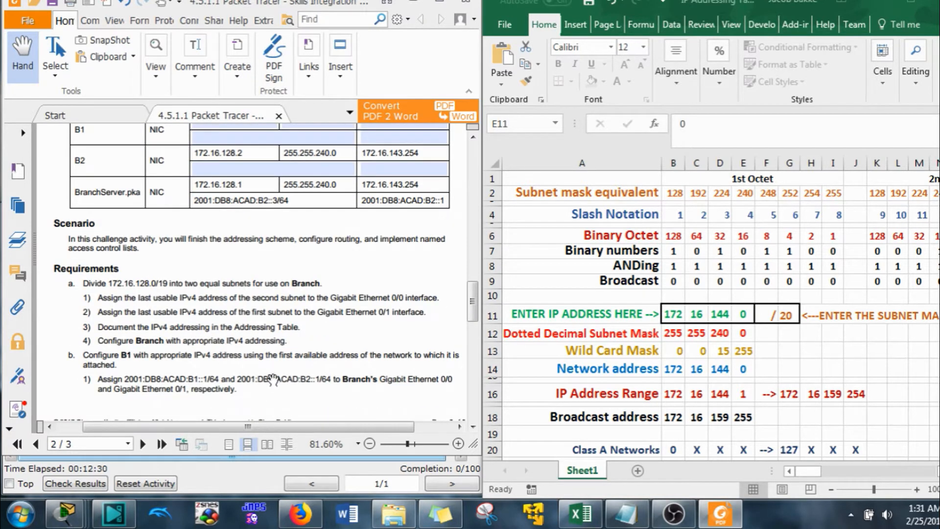
pyautogui.moveTo(237, 379); pyautogui.dragTo(327, 375)
pyautogui.scroll(5, 265, 276)
pyautogui.click(265, 270)
# Step: Review the remaining requirements, then switch to Packet Tracer and open the Branch router's command line
pyautogui.scroll(-3, 264, 272)
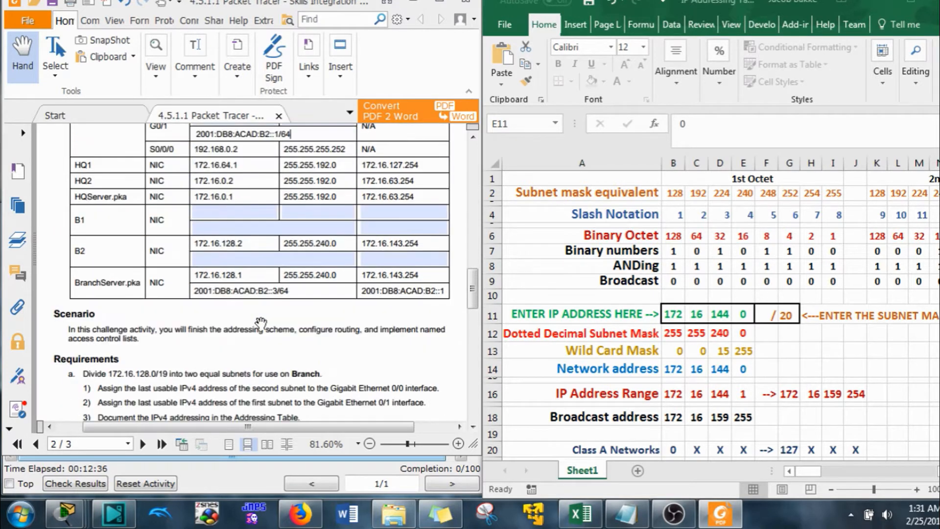
pyautogui.scroll(-3, 220, 279)
pyautogui.scroll(-3, 219, 278)
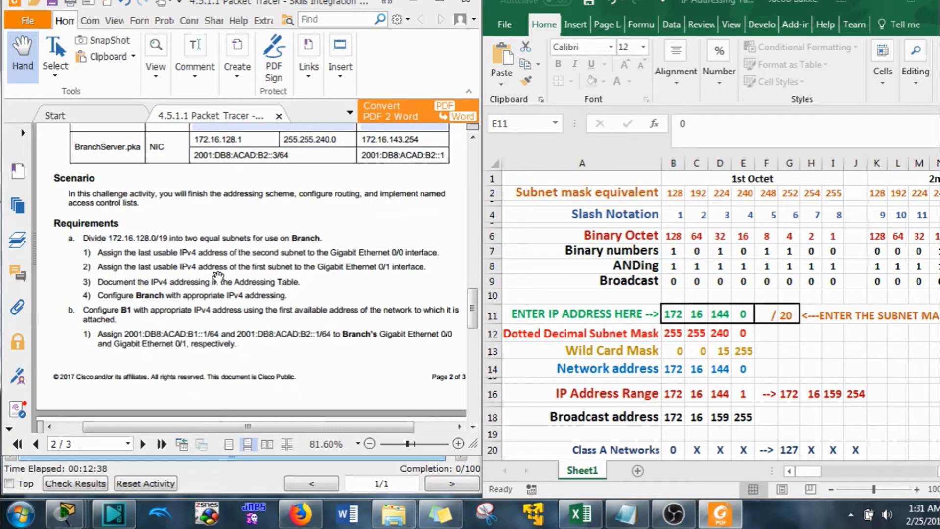
pyautogui.scroll(-12, 211, 286)
pyautogui.scroll(10, 201, 301)
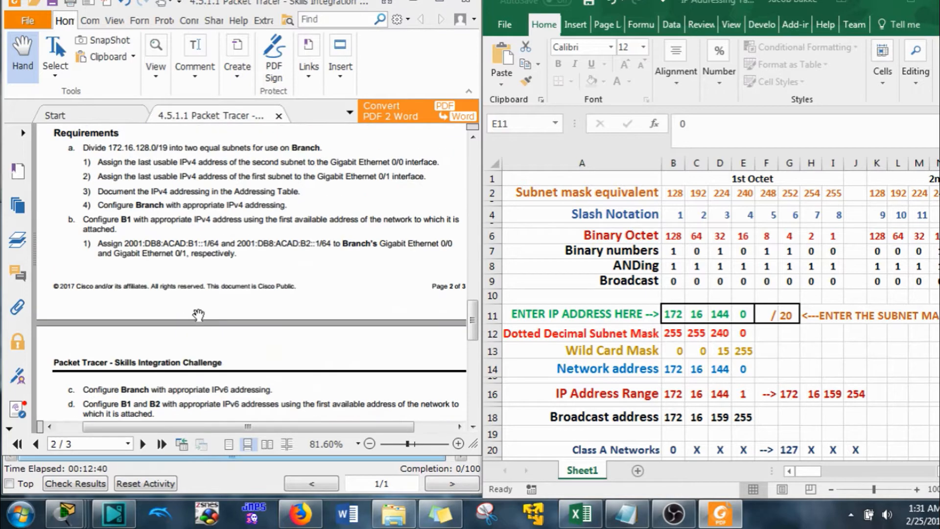
pyautogui.click(875, 3)
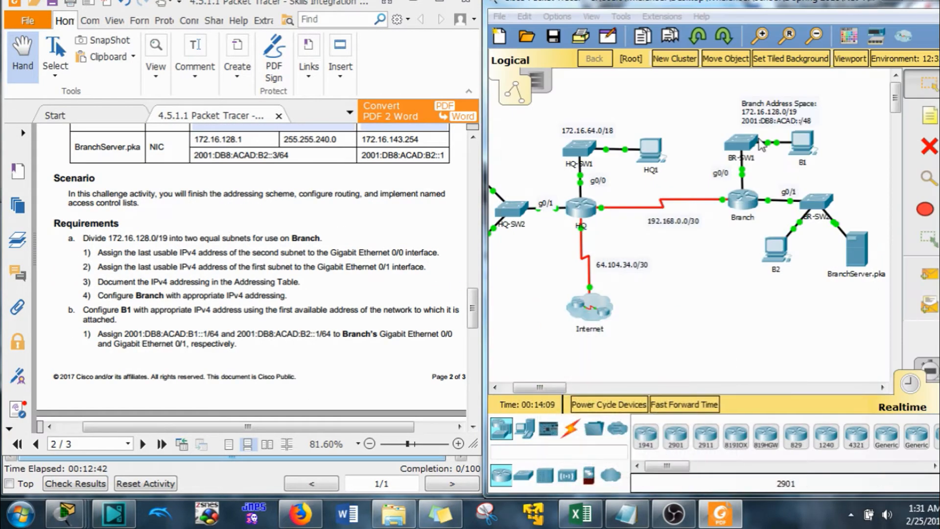
pyautogui.click(753, 200)
pyautogui.moveTo(658, 63); pyautogui.dragTo(695, 42)
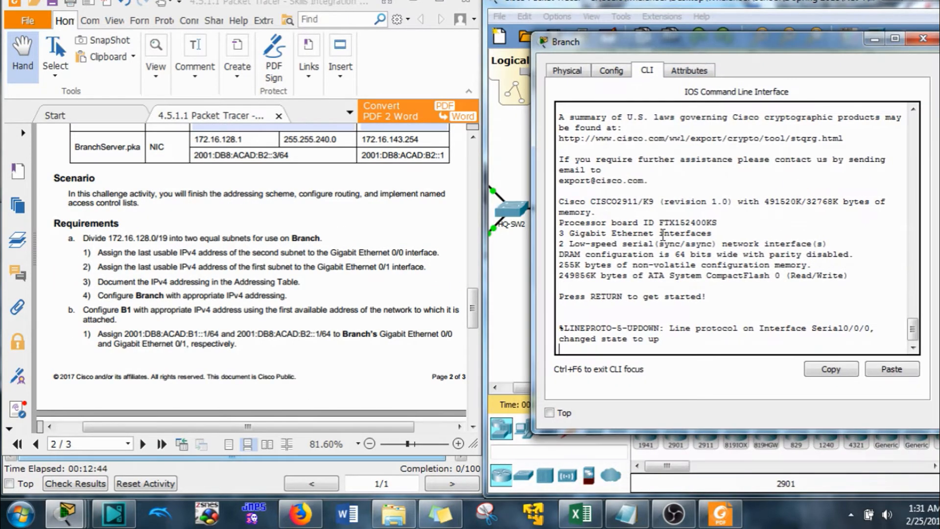
# Step: Enter privileged mode and global configuration on Branch, and select interface g0/0 for configuration
pyautogui.press('Return')
pyautogui.write('en')
pyautogui.press('Return')
pyautogui.write('ch#c')
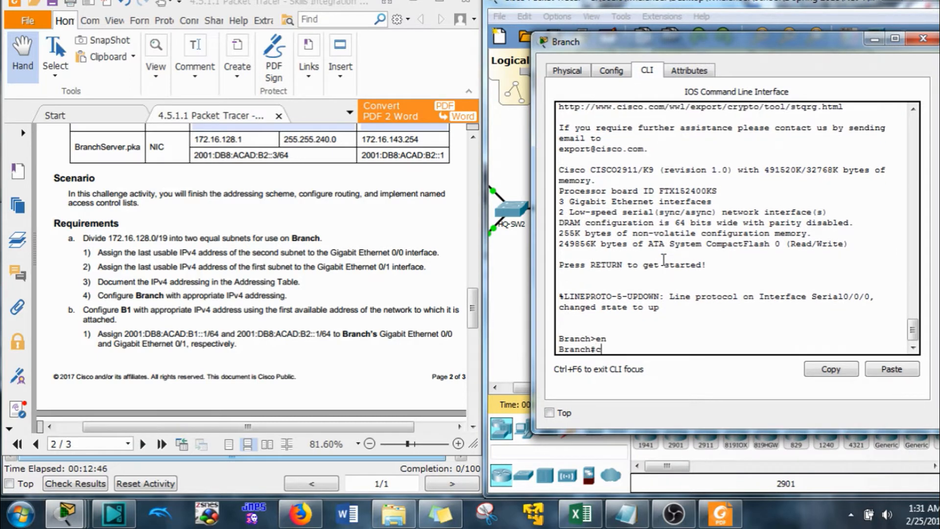
pyautogui.write('onf t')
pyautogui.press('Return')
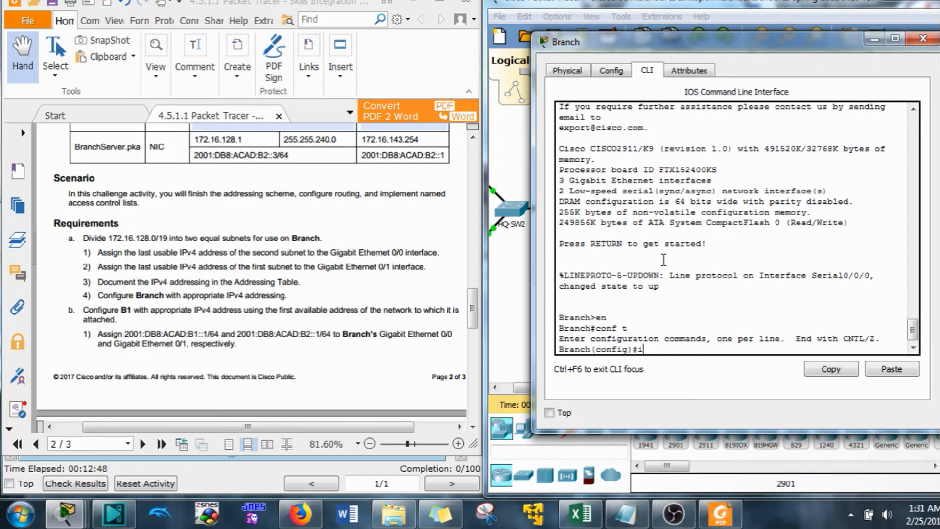
pyautogui.write('int g0/0')
pyautogui.press('Return')
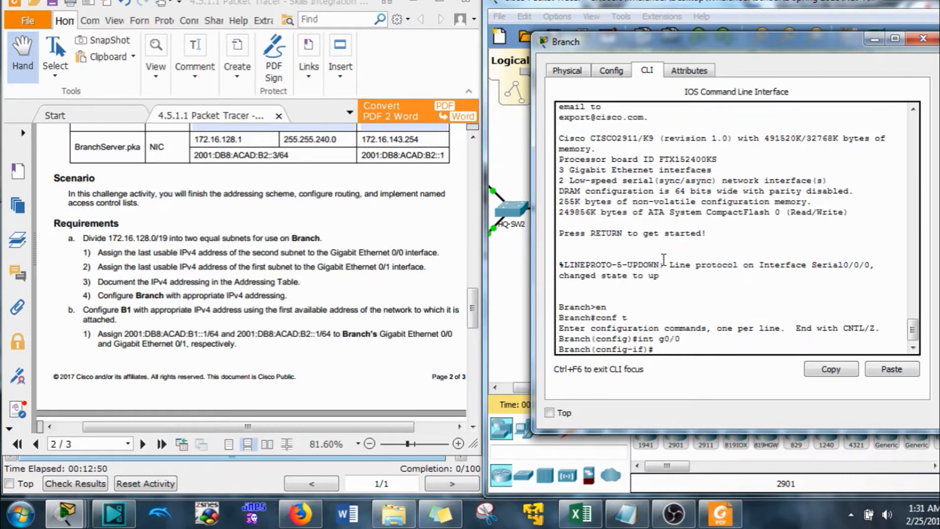
# Step: Assign Branch's g0/0 interface the documented IPv4 address 172.16.159.254 with subnet mask 255.255.240.0
pyautogui.scroll(5, 475, 325)
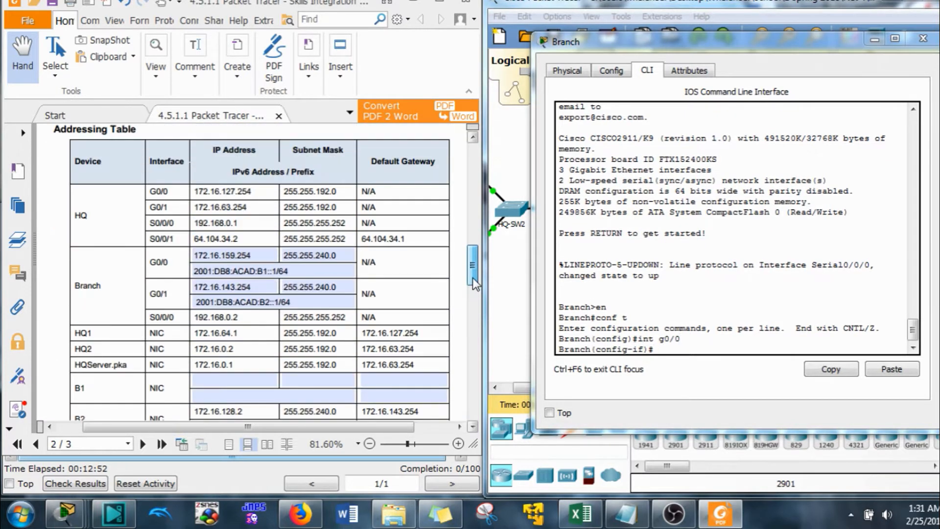
pyautogui.doubleClick(229, 249)
pyautogui.hotkey('ctrl', 'c')
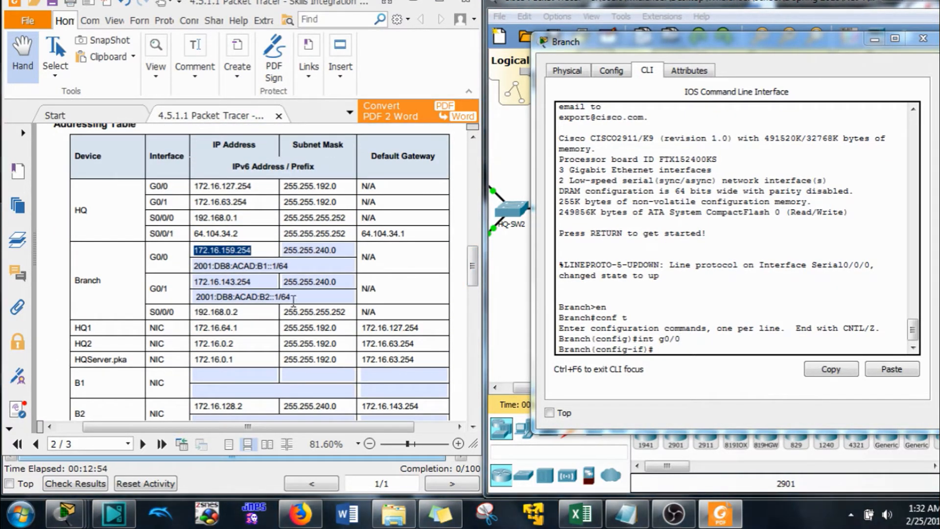
pyautogui.click(701, 424)
pyautogui.write('ip ad')
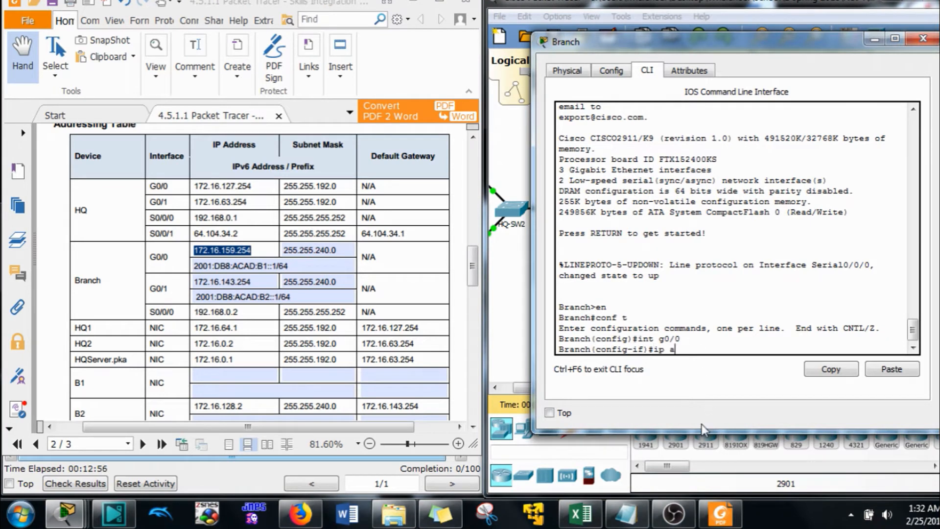
pyautogui.press('Tab')
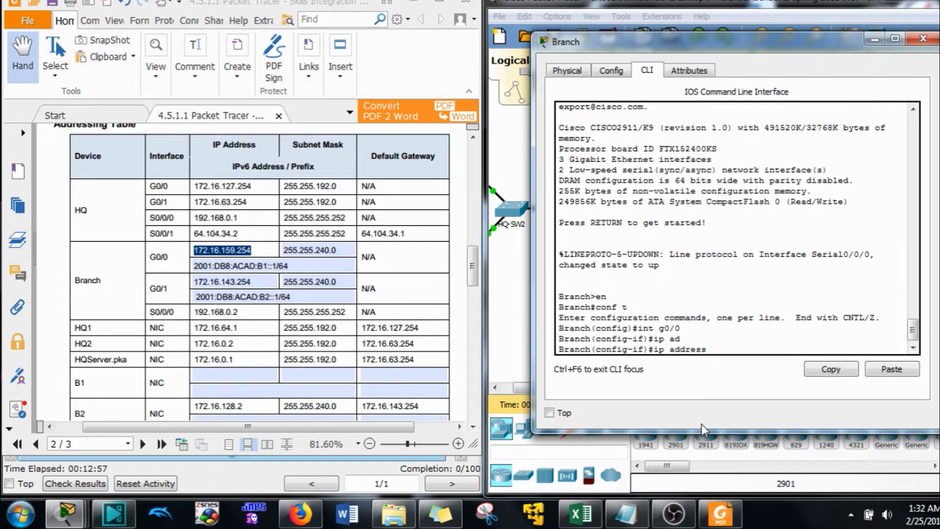
pyautogui.click(901, 369)
pyautogui.write('255.255.240.0')
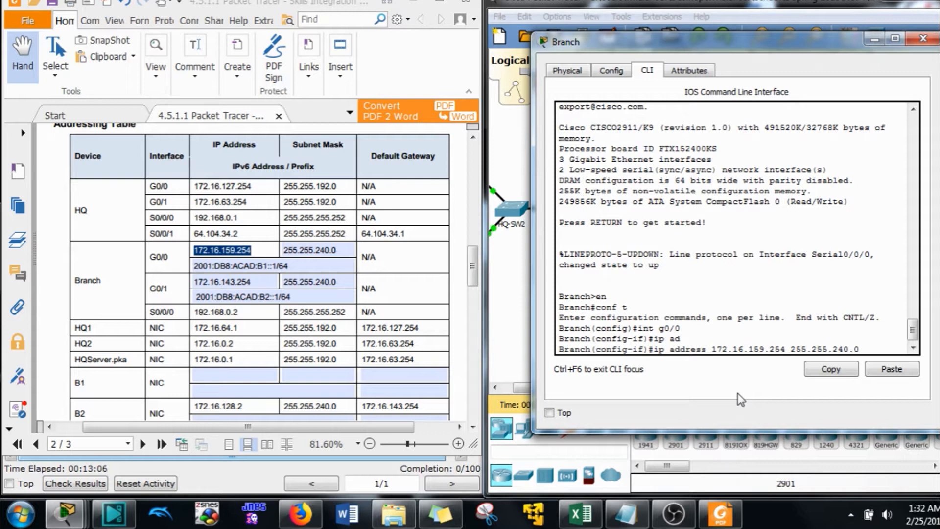
pyautogui.press('Return')
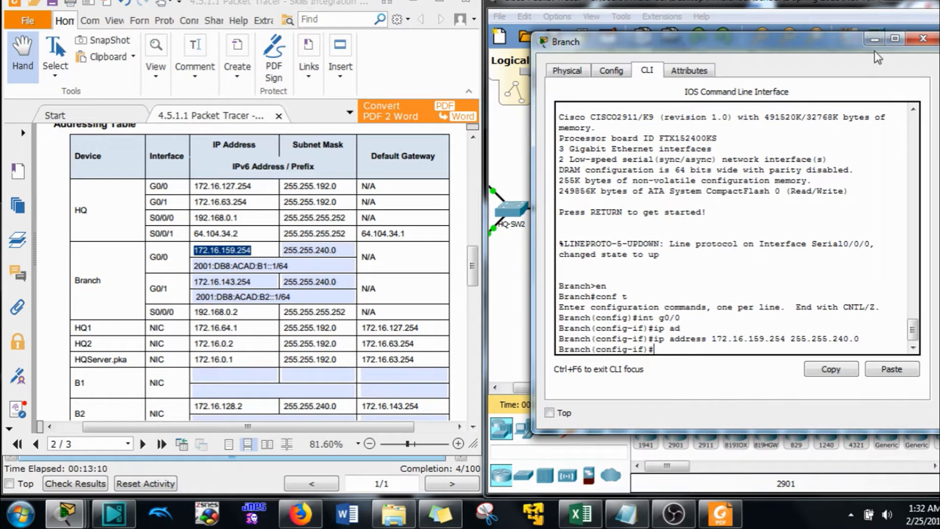
# Step: Select interface g0/1 on Branch and assign it the IPv4 address 172.16.143.254 with subnet mask 255.255.240.0
pyautogui.click(761, 279)
pyautogui.press('Up')
pyautogui.press('Up')
pyautogui.press('Up')
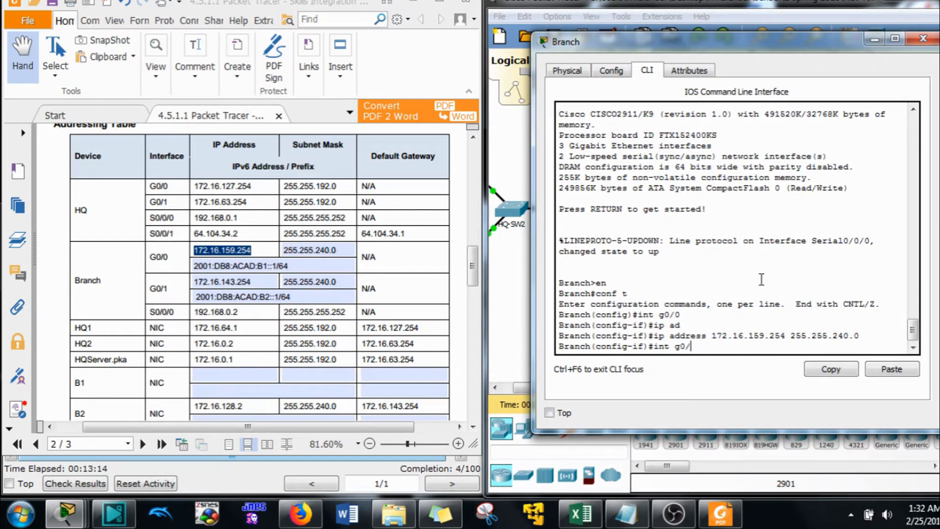
pyautogui.press('Return')
pyautogui.press('Up')
pyautogui.press('Up')
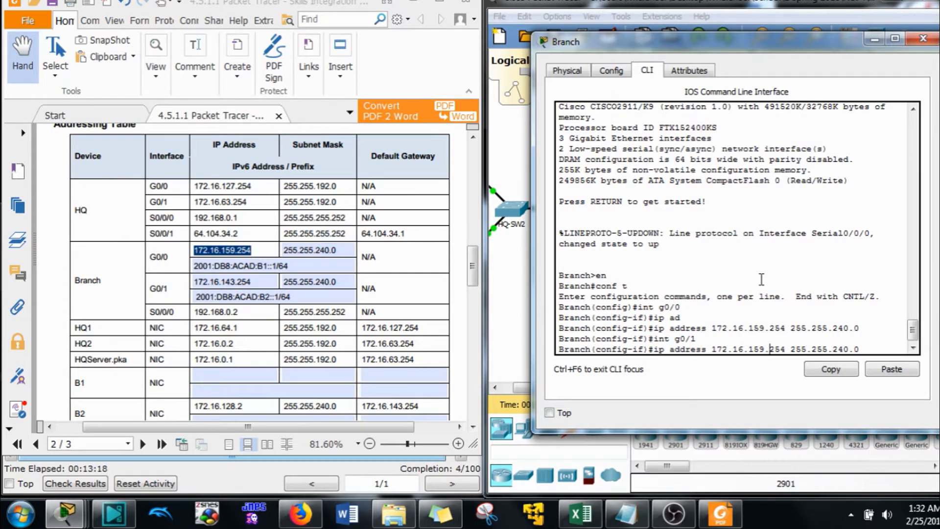
pyautogui.press('BackSpace')
pyautogui.press('BackSpace')
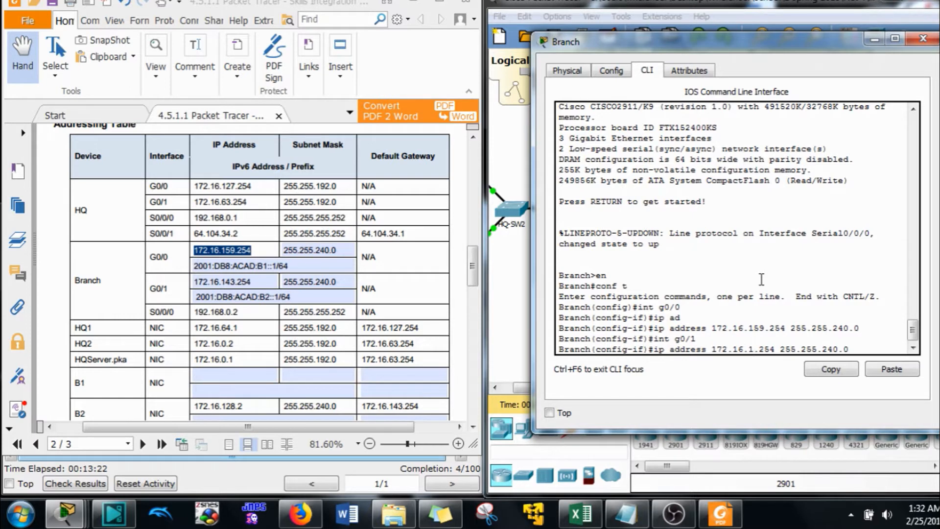
pyautogui.write('43')
pyautogui.press('Return')
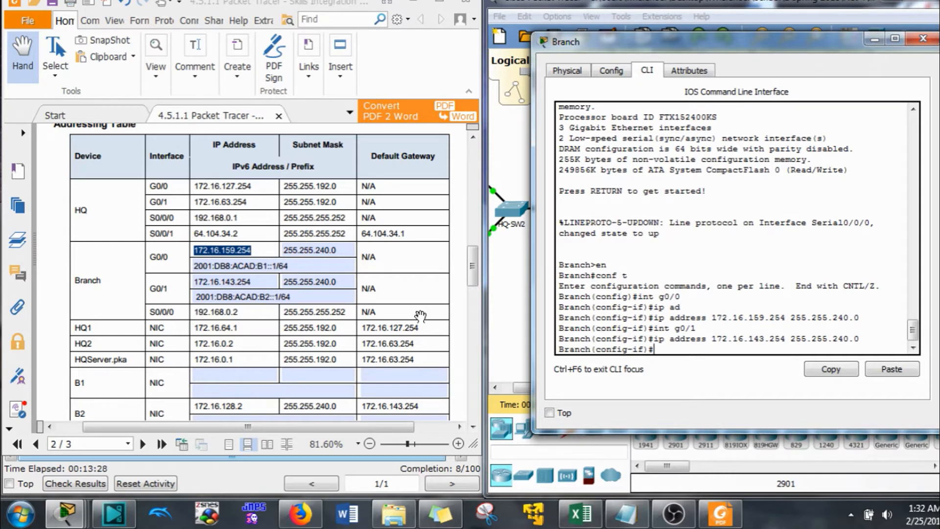
# Step: Review the IPv6 requirements for Branch, B1 and B2, then compare Branch's entries in the Addressing Table with the network topology
pyautogui.rightClick(333, 298)
pyautogui.click(405, 250)
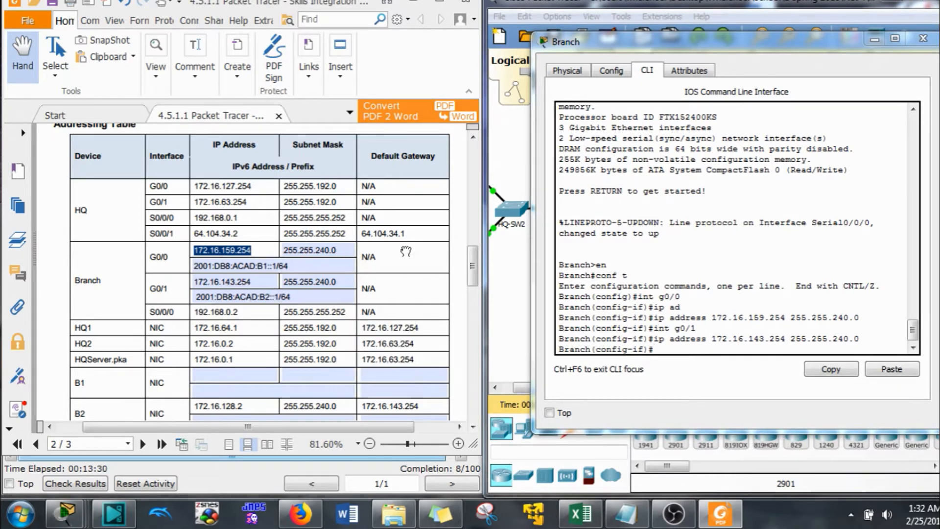
pyautogui.moveTo(477, 259); pyautogui.dragTo(475, 316)
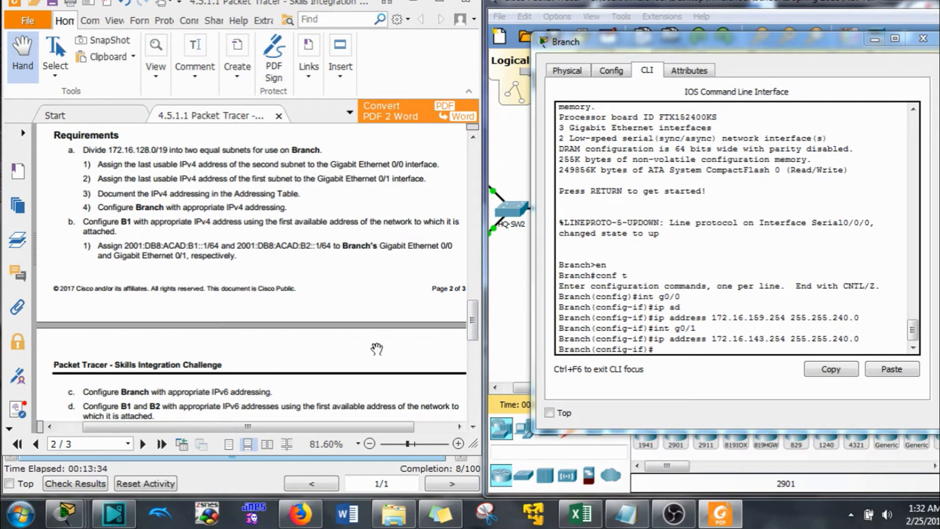
pyautogui.moveTo(477, 324); pyautogui.dragTo(476, 339)
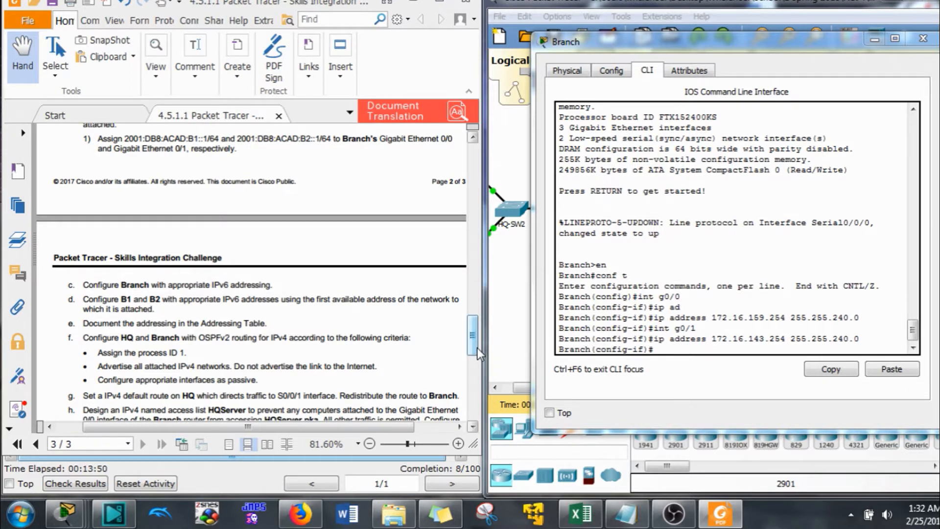
pyautogui.moveTo(477, 348); pyautogui.dragTo(466, 283)
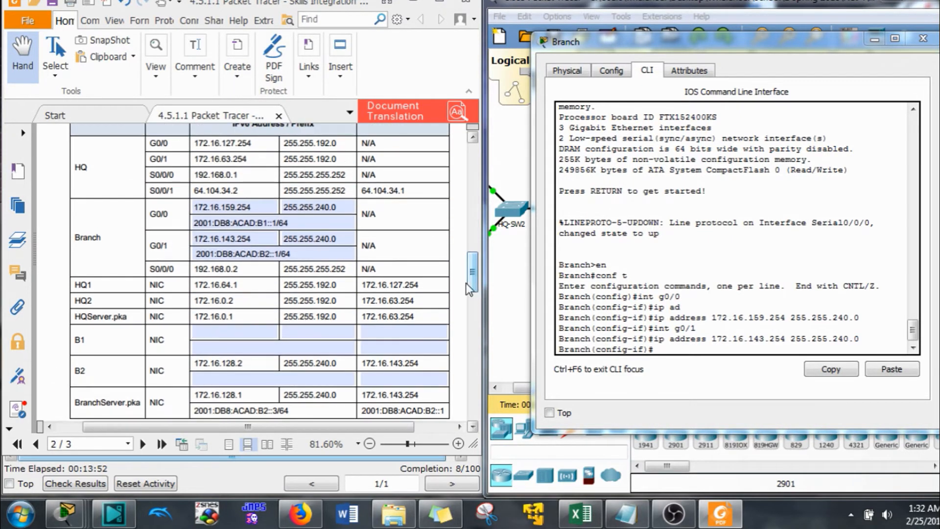
pyautogui.click(260, 228)
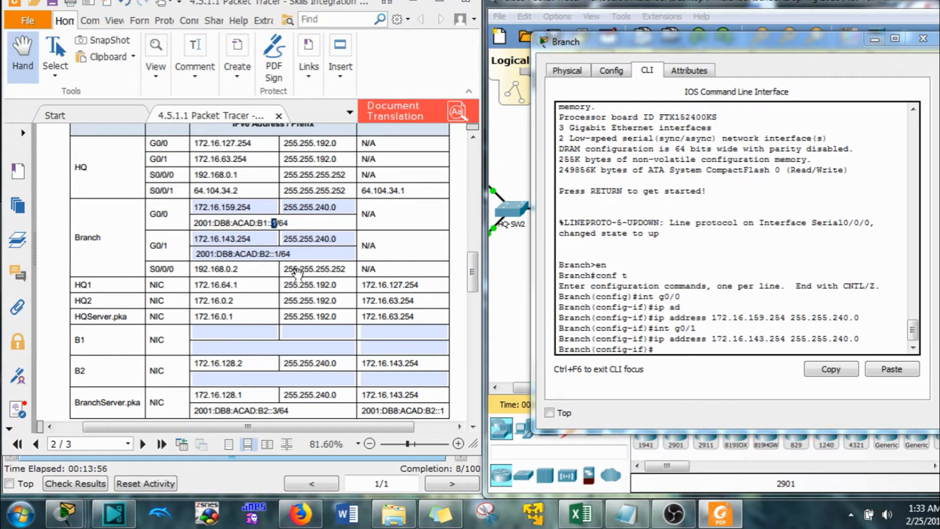
pyautogui.click(277, 253)
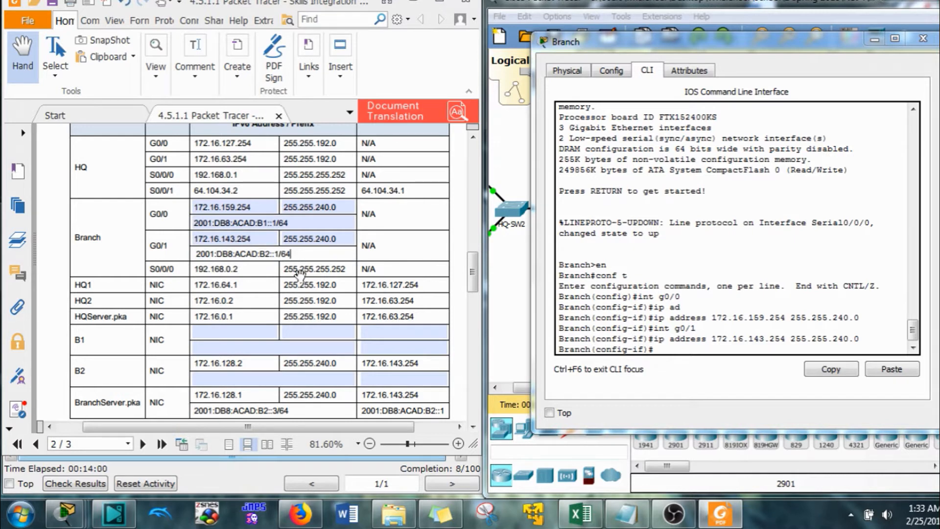
pyautogui.moveTo(792, 57); pyautogui.dragTo(756, 451)
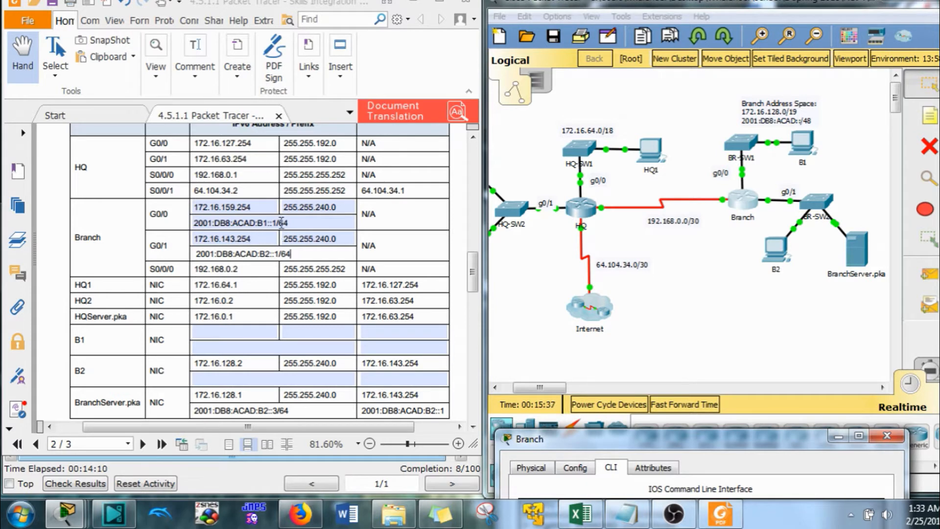
# Step: Document 2001:DB8:ACAD:B1::2/64 as B1's IPv6 address in the Addressing Table, based on Branch G0/0's address
pyautogui.moveTo(291, 223); pyautogui.dragTo(195, 221)
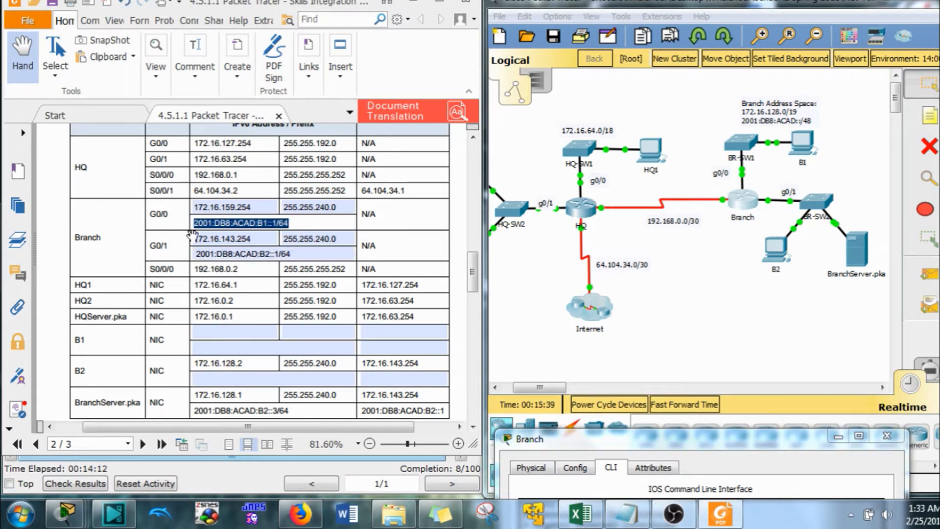
pyautogui.hotkey('ctrl', 'c')
pyautogui.click(231, 347)
pyautogui.hotkey('ctrl', 'v')
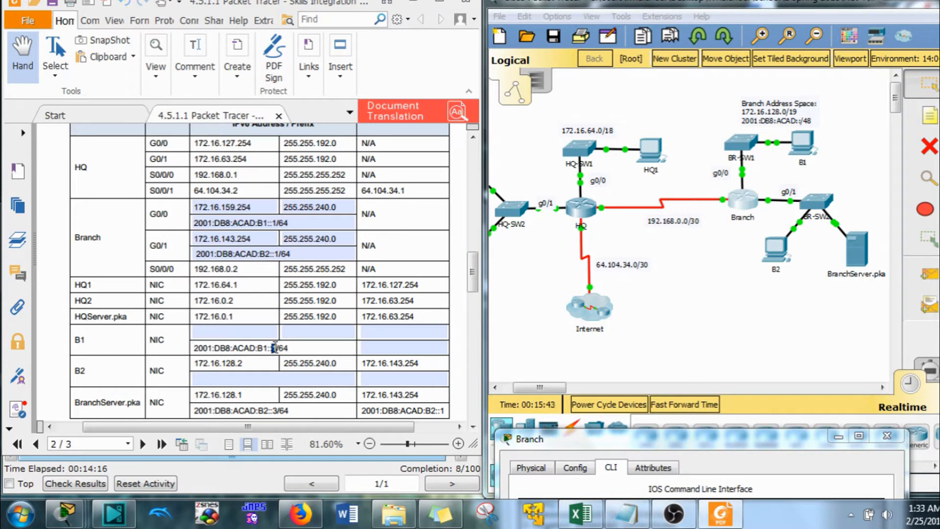
pyautogui.write('2')
# Step: Document B2's IPv6 address as 2001:DB8:ACAD:B2::2/64 and its IPv6 default gateway as 2001:DB8:ACAD:B2::1, based on Branch G0/1's address
pyautogui.moveTo(298, 254); pyautogui.dragTo(156, 255)
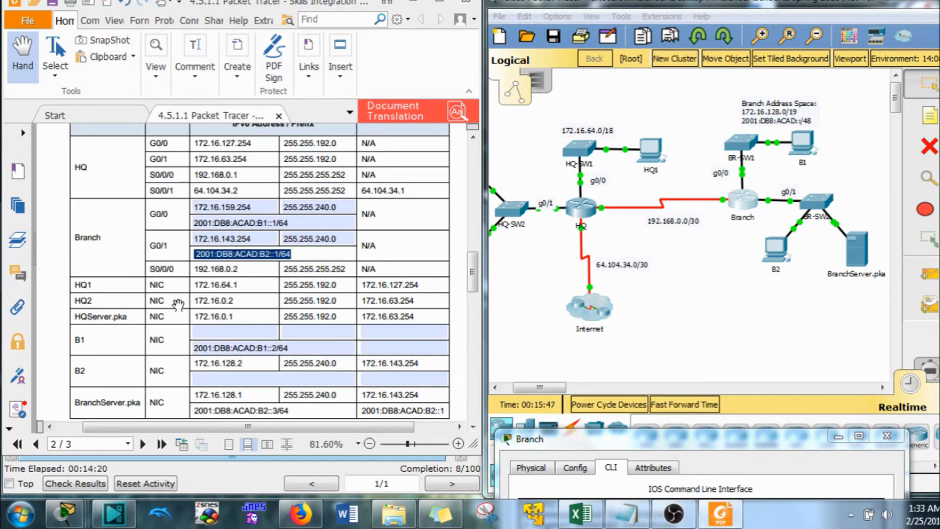
pyautogui.hotkey('ctrl', 'c')
pyautogui.click(224, 378)
pyautogui.hotkey('ctrl', 'v')
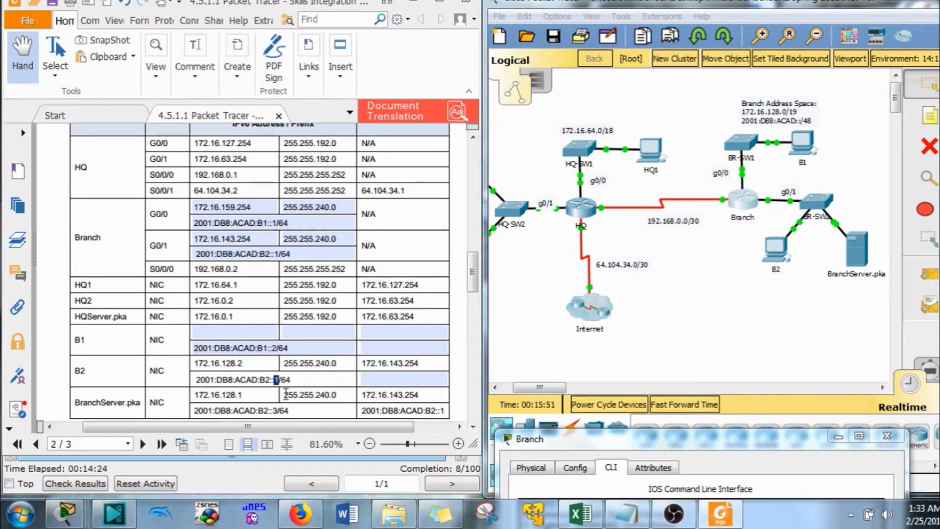
pyautogui.write('2')
pyautogui.click(401, 378)
pyautogui.write('1')
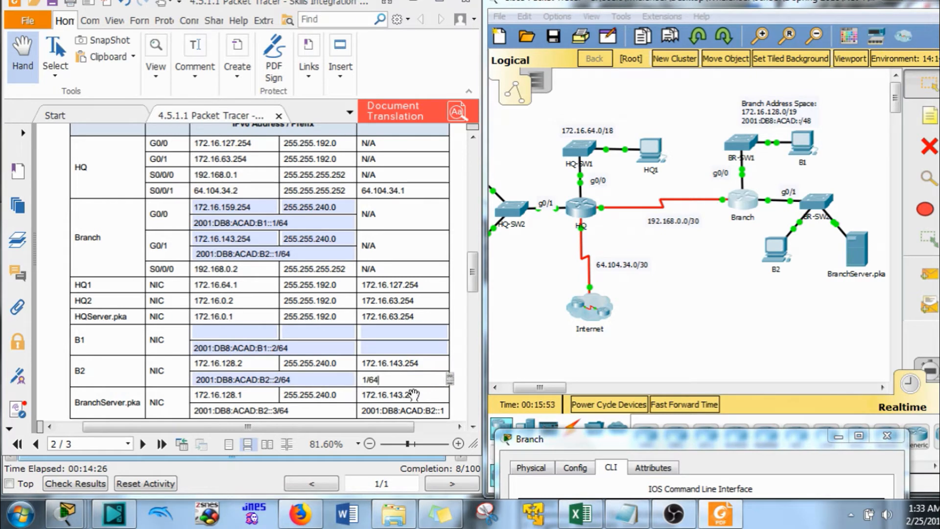
pyautogui.hotkey('ctrl', 'v')
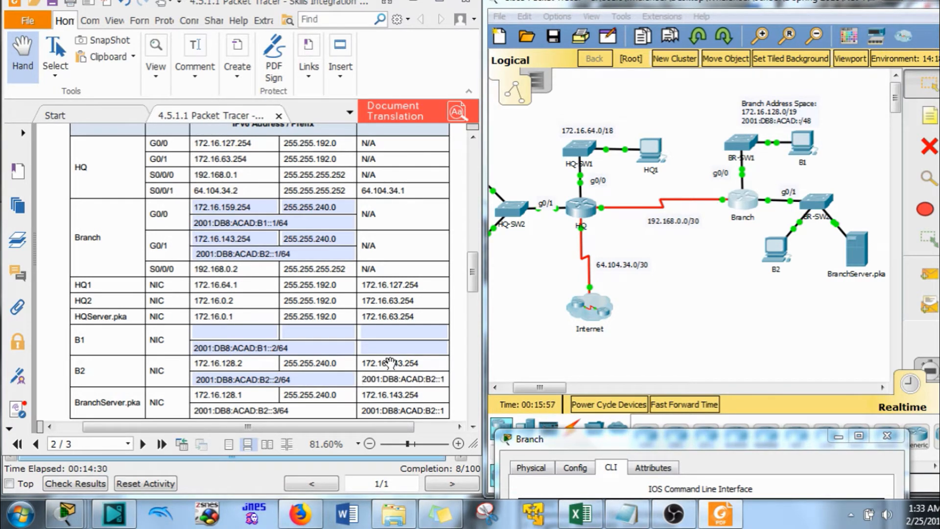
# Step: Document 2001:DB8:ACAD:B1::1 as B1's IPv6 default gateway in the Addressing Table
pyautogui.click(288, 348)
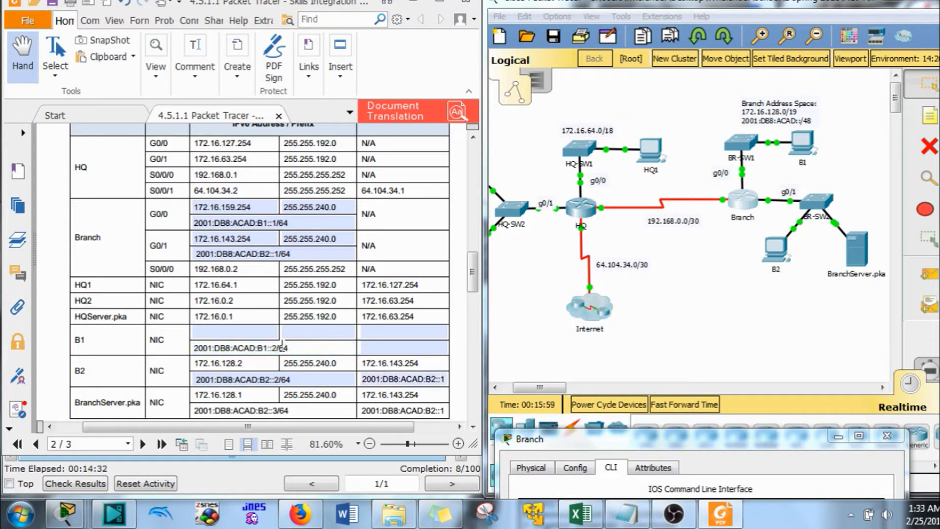
pyautogui.moveTo(278, 347); pyautogui.dragTo(256, 347)
pyautogui.click(269, 223)
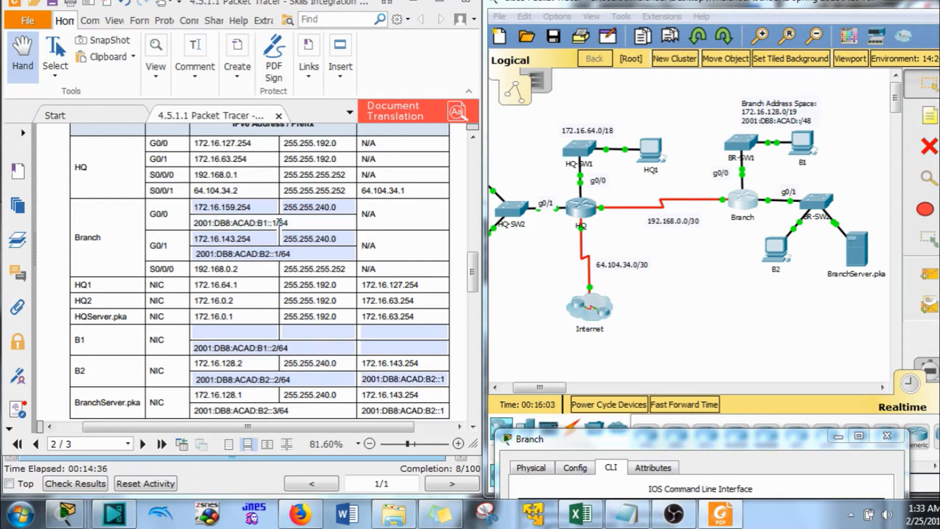
pyautogui.moveTo(279, 221); pyautogui.dragTo(181, 223)
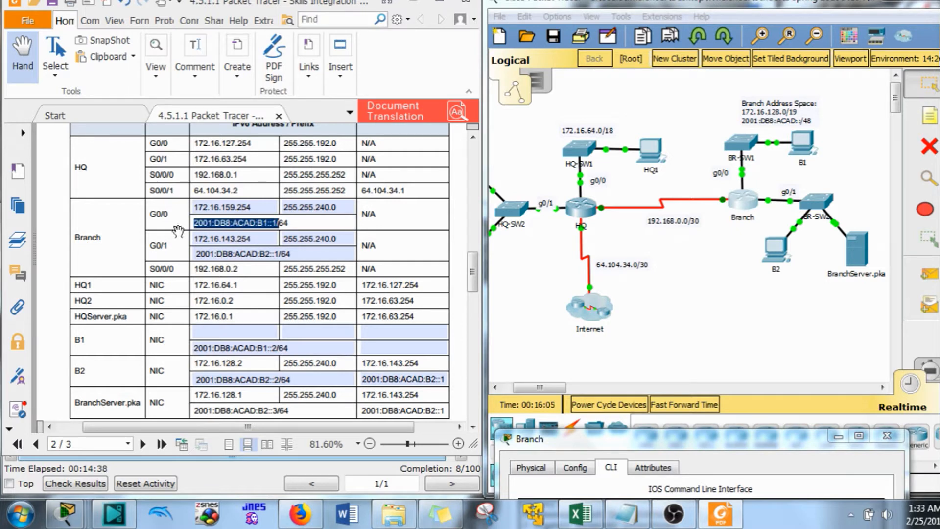
pyautogui.click(421, 348)
pyautogui.write('1/')
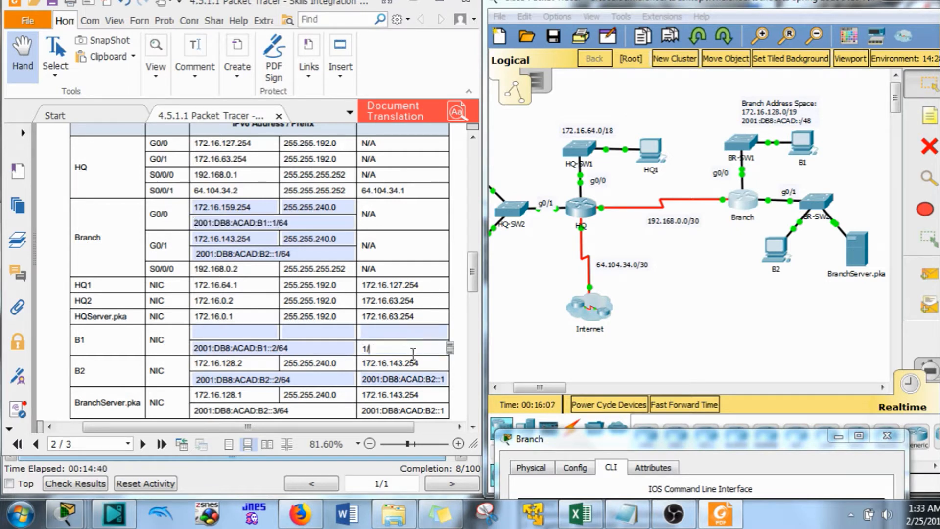
pyautogui.press('BackSpace')
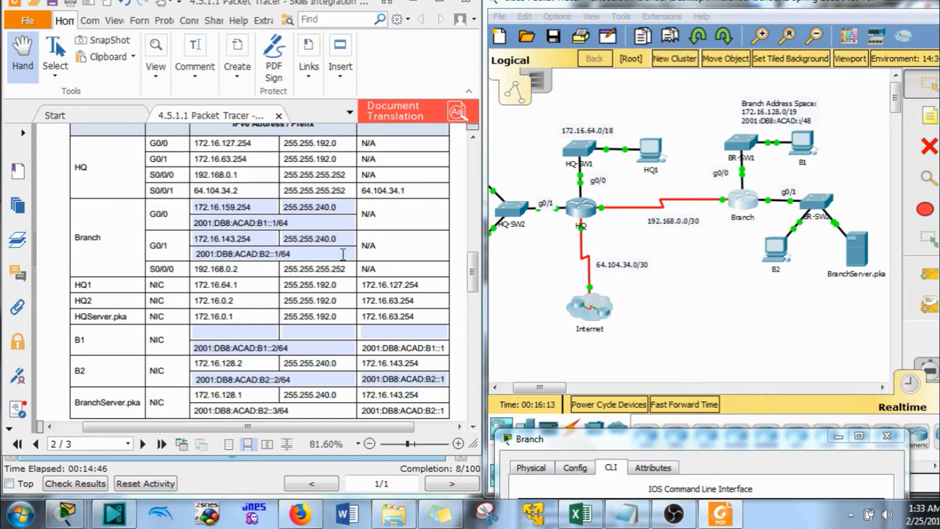
# Step: Copy the subnet mask 255.255.240.0 from Branch G0/1's row in the Addressing Table
pyautogui.click(346, 238)
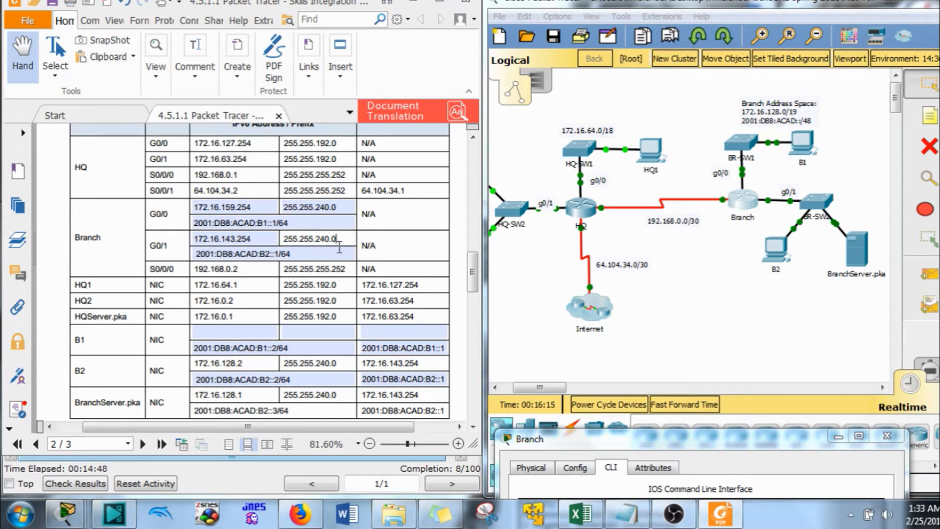
pyautogui.moveTo(343, 238); pyautogui.dragTo(278, 238)
pyautogui.hotkey('ctrl', 'c')
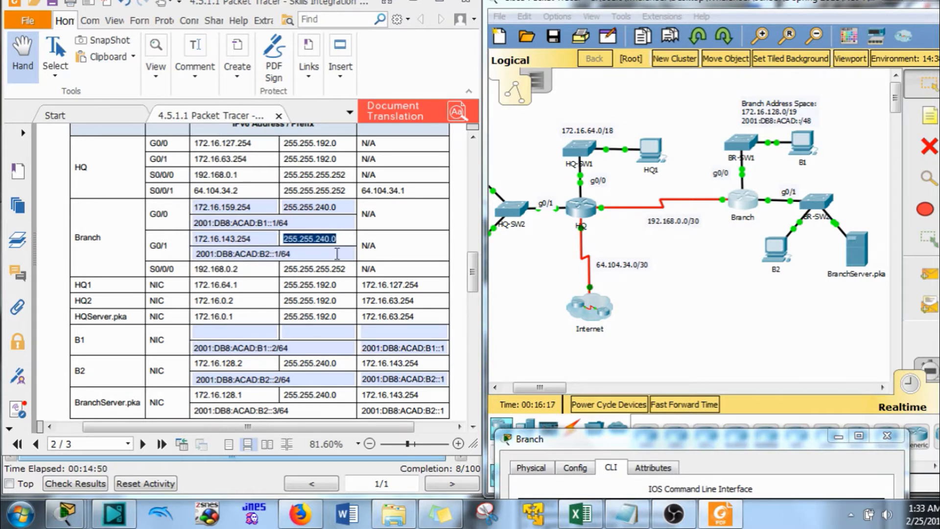
pyautogui.click(415, 332)
pyautogui.hotkey('ctrl', 'v')
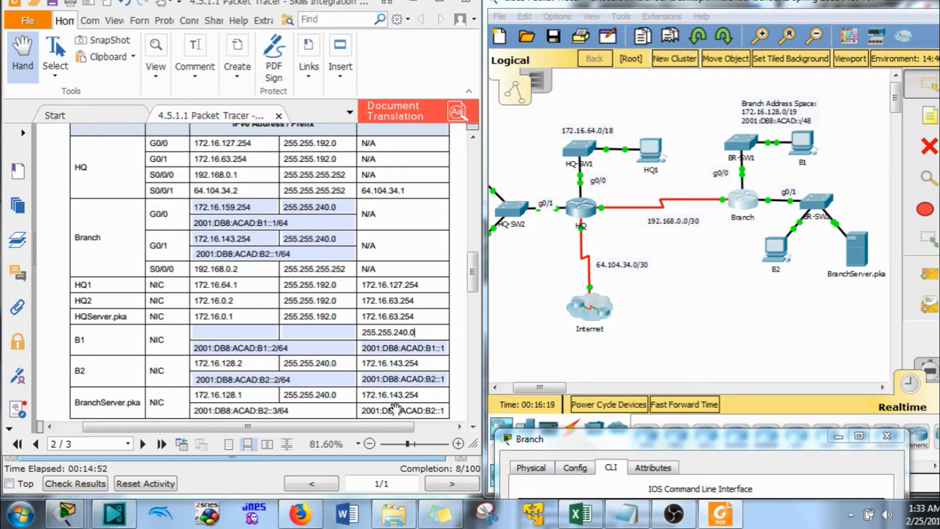
pyautogui.click(325, 380)
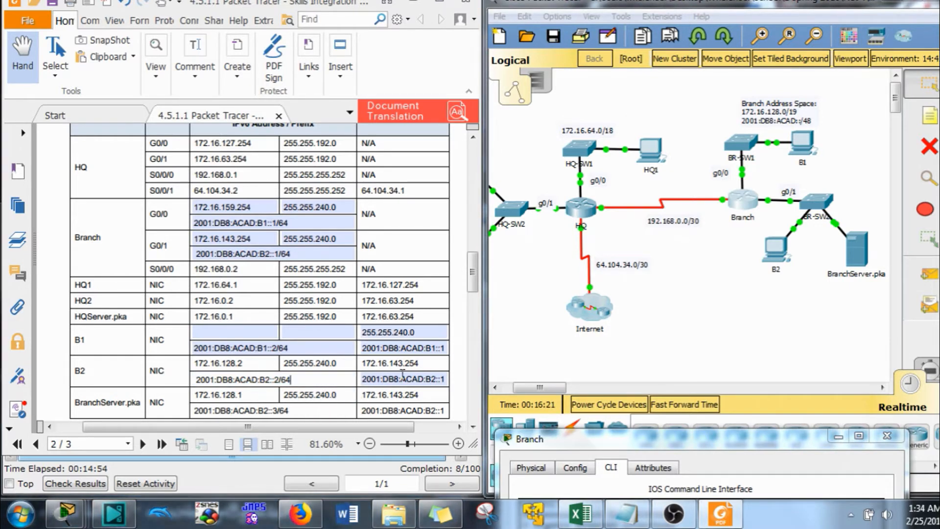
pyautogui.moveTo(424, 330); pyautogui.dragTo(324, 332)
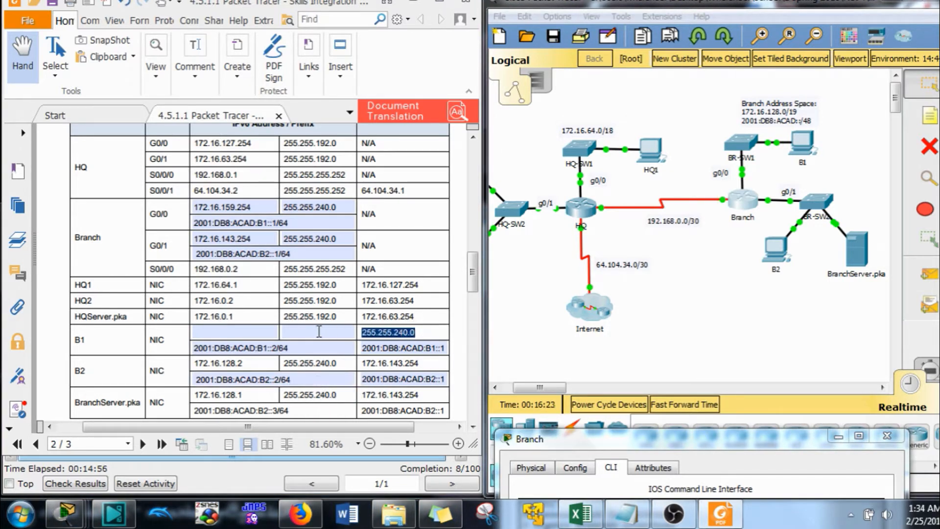
pyautogui.press('Delete')
# Step: Paste 255.255.240.0 as B1's subnet mask in the Addressing Table
pyautogui.click(326, 333)
pyautogui.hotkey('ctrl', 'v')
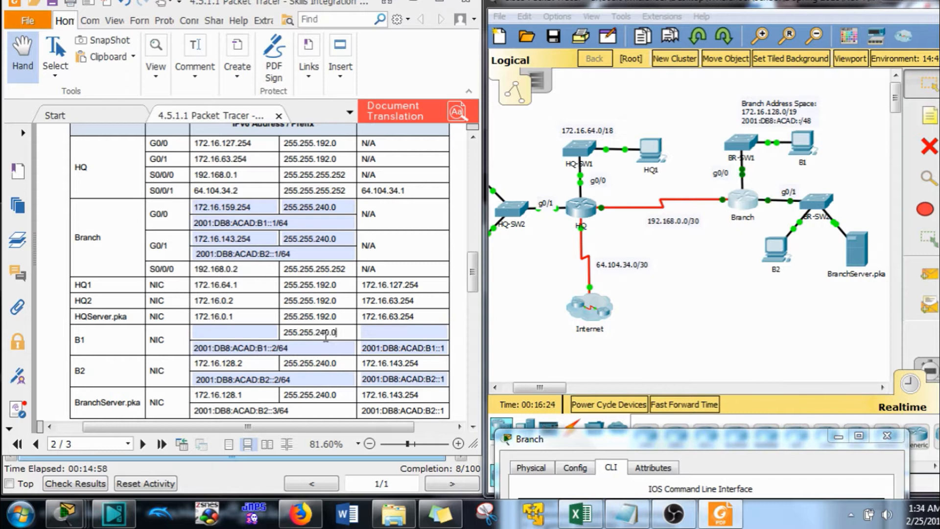
# Step: Copy 172.16.159.254 from Branch G0/0's row into B1's IPv4 default gateway in the Addressing Table
pyautogui.click(386, 335)
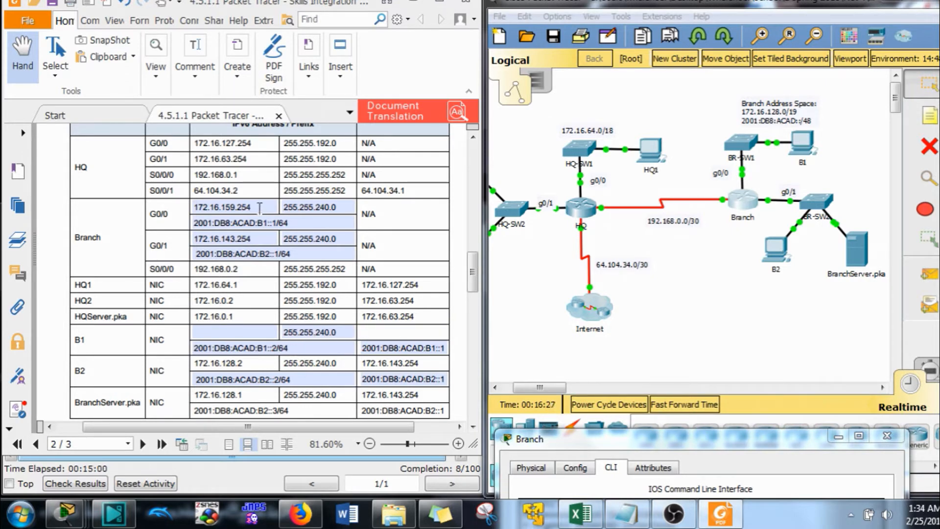
pyautogui.moveTo(259, 209); pyautogui.dragTo(190, 220)
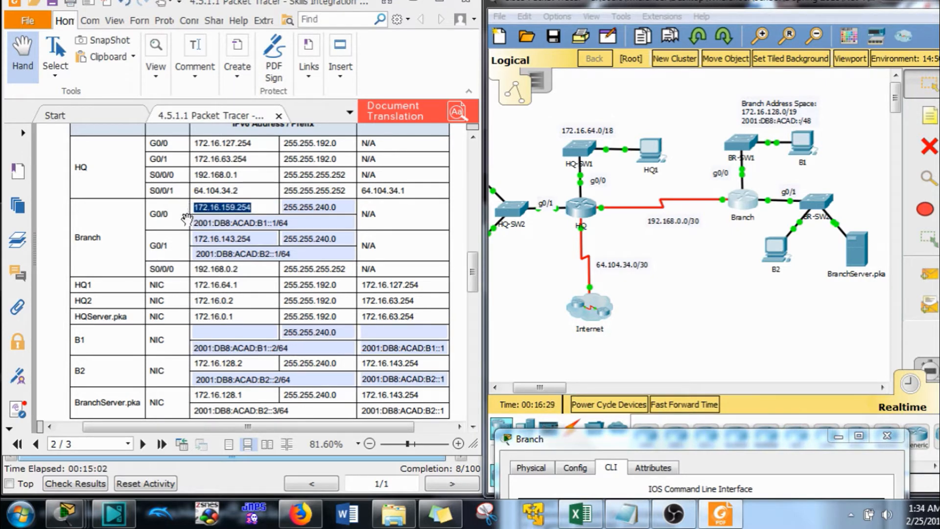
pyautogui.hotkey('ctrl', 'c')
pyautogui.click(413, 335)
pyautogui.hotkey('ctrl', 'v')
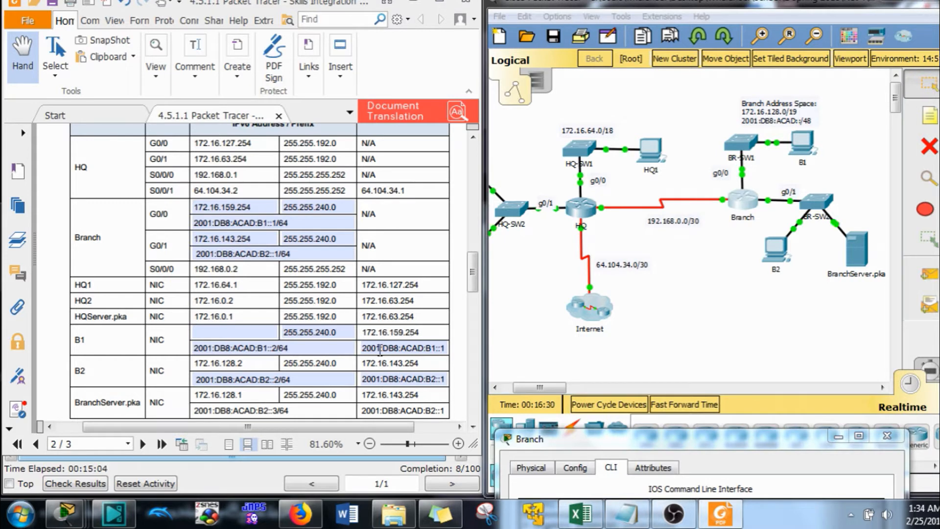
pyautogui.click(257, 334)
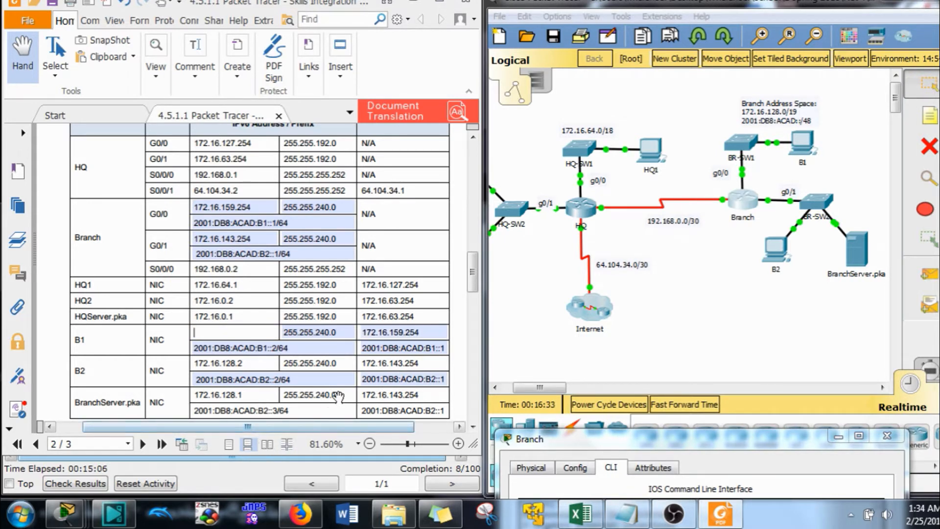
# Step: Open Branch's command-line interface beside the instructions and bring Branch's rows of the Addressing Table into view
pyautogui.scroll(-5, 337, 395)
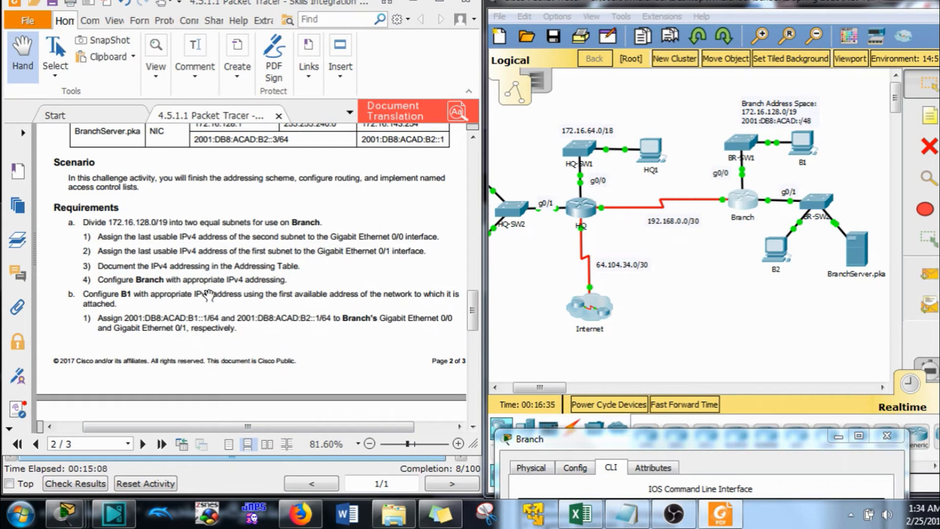
pyautogui.scroll(-2, 137, 292)
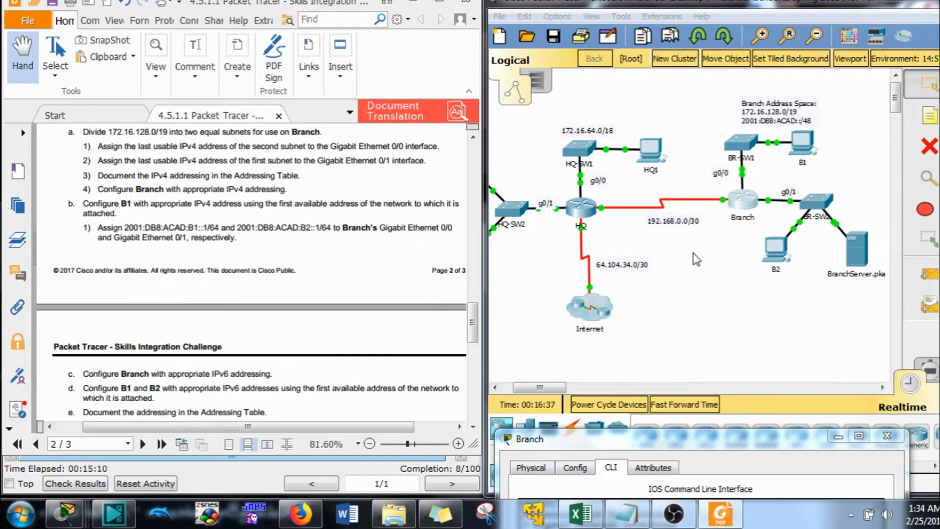
pyautogui.click(738, 206)
pyautogui.moveTo(710, 439); pyautogui.dragTo(730, 61)
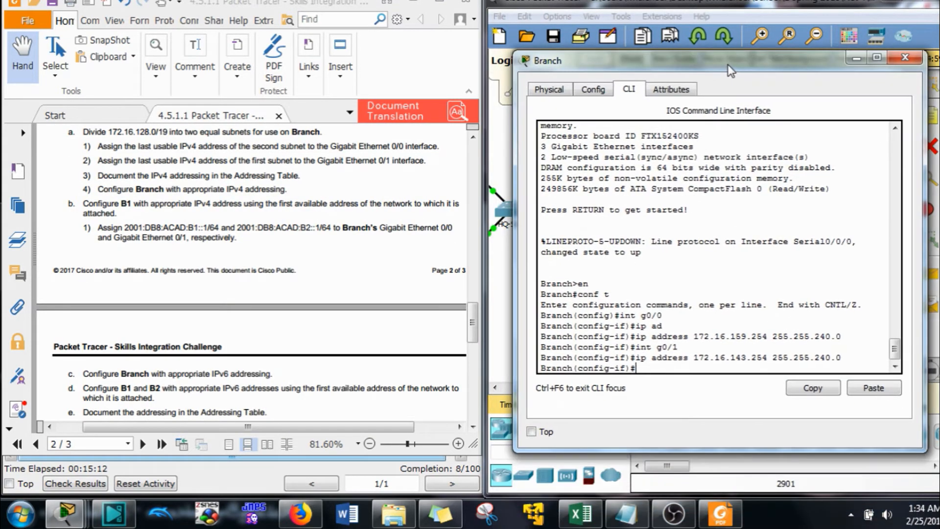
pyautogui.scroll(3, 419, 322)
pyautogui.scroll(3, 419, 322)
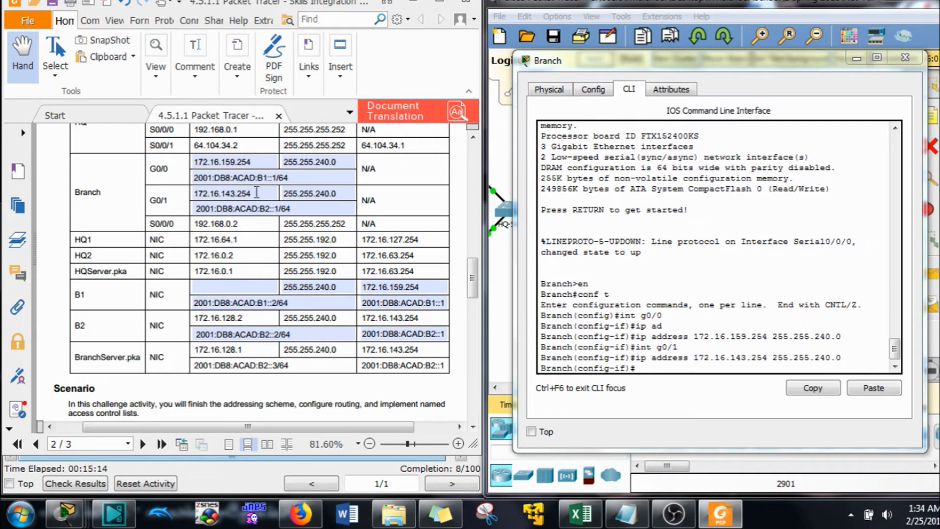
pyautogui.doubleClick(245, 178)
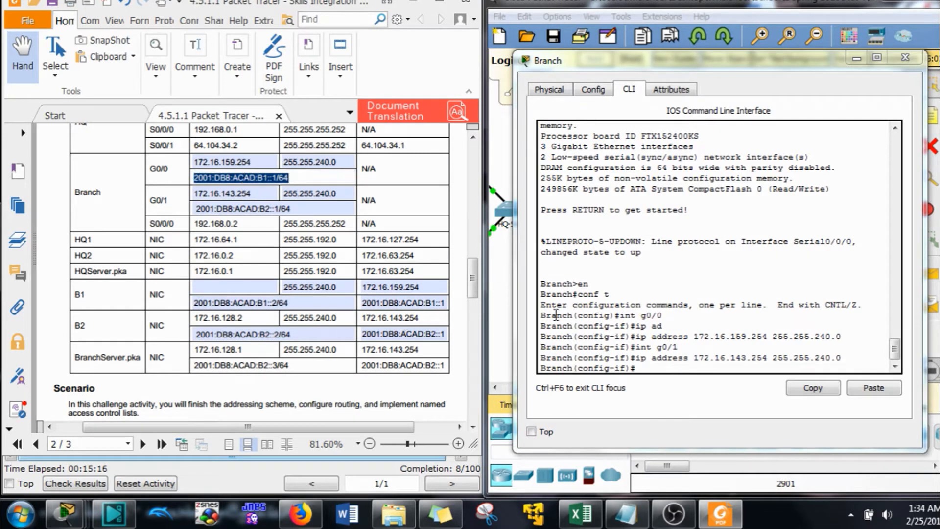
pyautogui.click(656, 348)
pyautogui.write('ip')
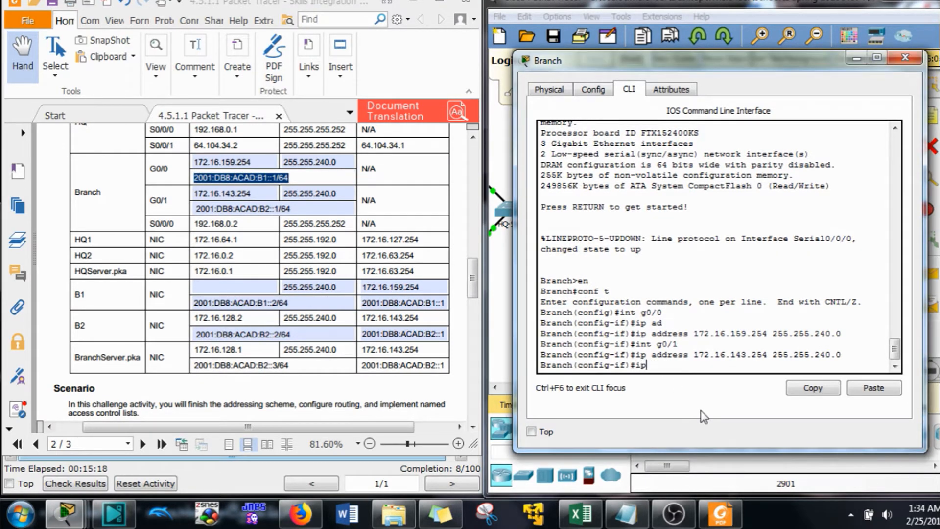
pyautogui.write('v')
pyautogui.press('BackSpace')
pyautogui.press('BackSpace')
pyautogui.press('BackSpace')
# Step: Assign IPv6 address 2001:DB8:ACAD:B2::1/64 from the Addressing Table to Branch's g0/1 interface
pyautogui.click(247, 208)
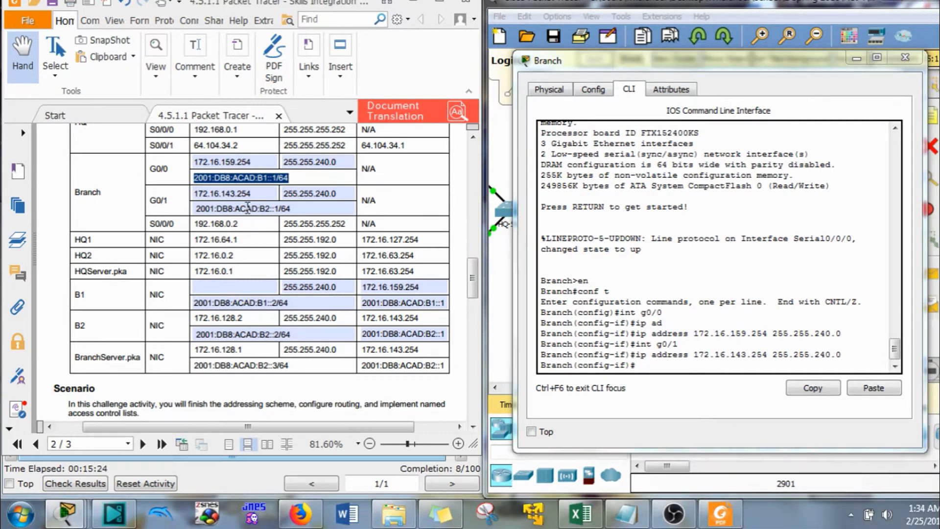
pyautogui.doubleClick(247, 208)
pyautogui.click(708, 368)
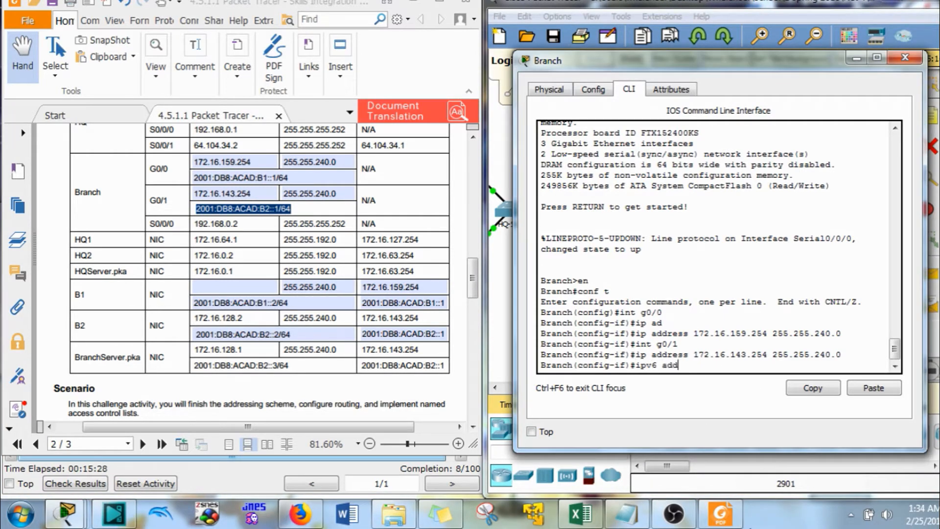
pyautogui.write('ipv6 add')
pyautogui.press('Tab')
pyautogui.click(872, 389)
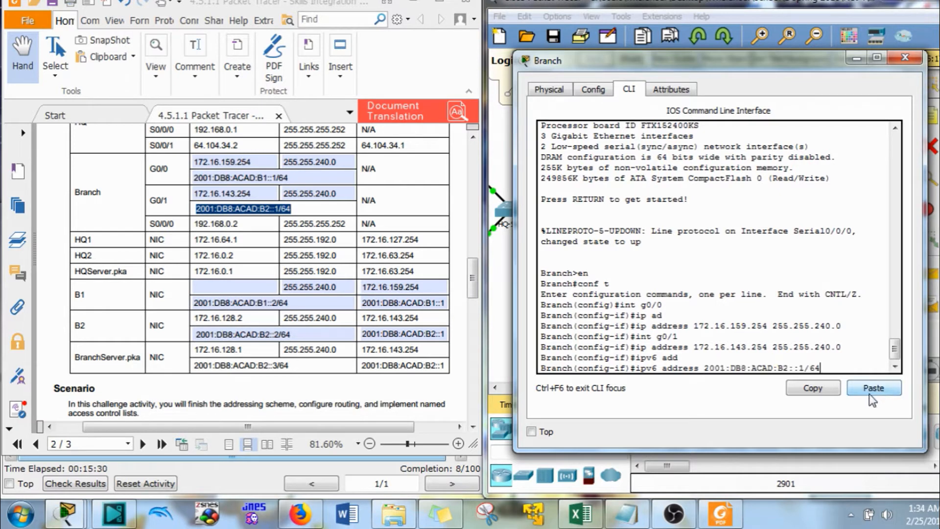
pyautogui.press('Return')
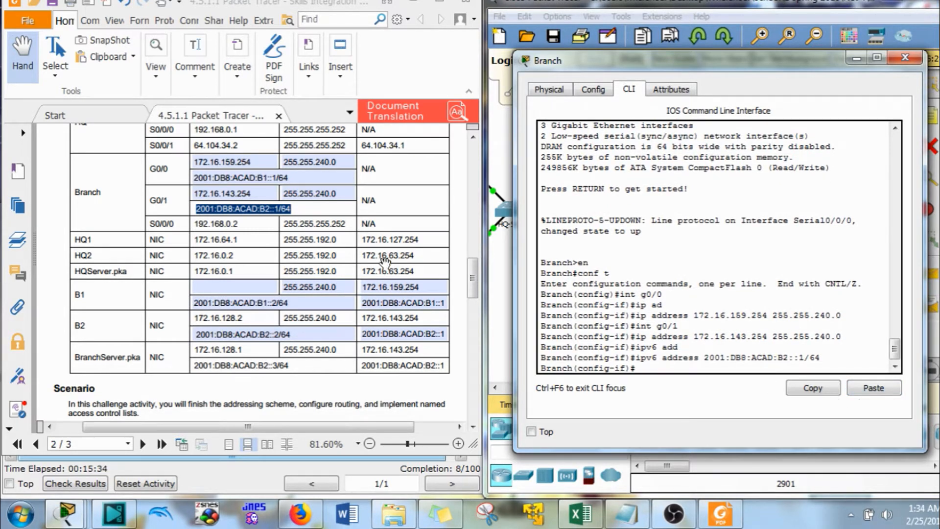
# Step: Copy Branch G0/0's IPv6 address from the Addressing Table and enter configuration of interface g0/0 on Branch
pyautogui.doubleClick(246, 177)
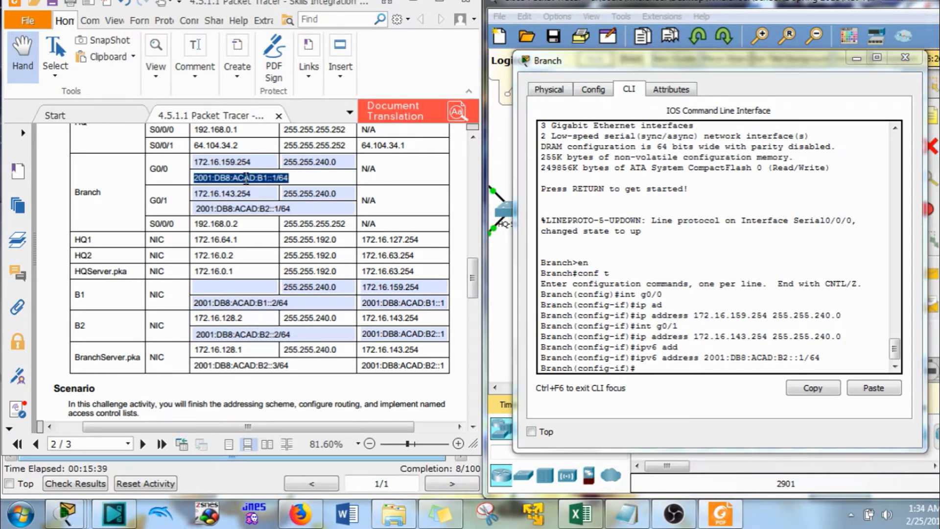
pyautogui.click(650, 364)
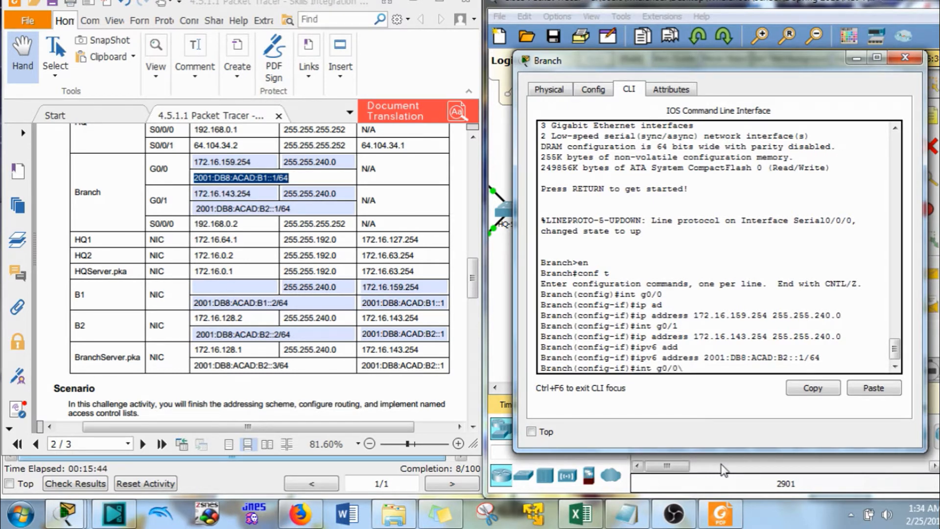
pyautogui.write('int g0/0')
pyautogui.press('Return')
# Step: Try to assign 2001:DB8:ACAD:B1::1/64 to g0/0, first as a bare address and then with ip add
pyautogui.click(881, 390)
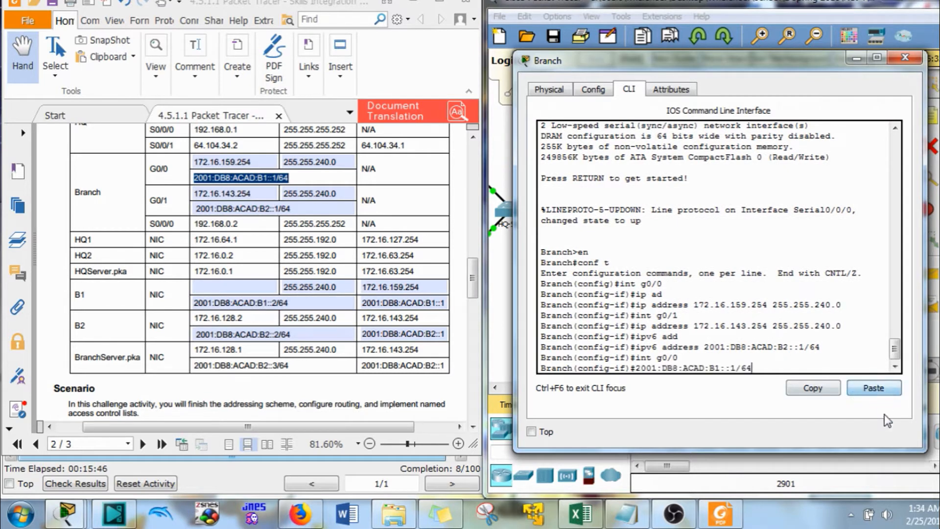
pyautogui.press('Return')
pyautogui.press('Up')
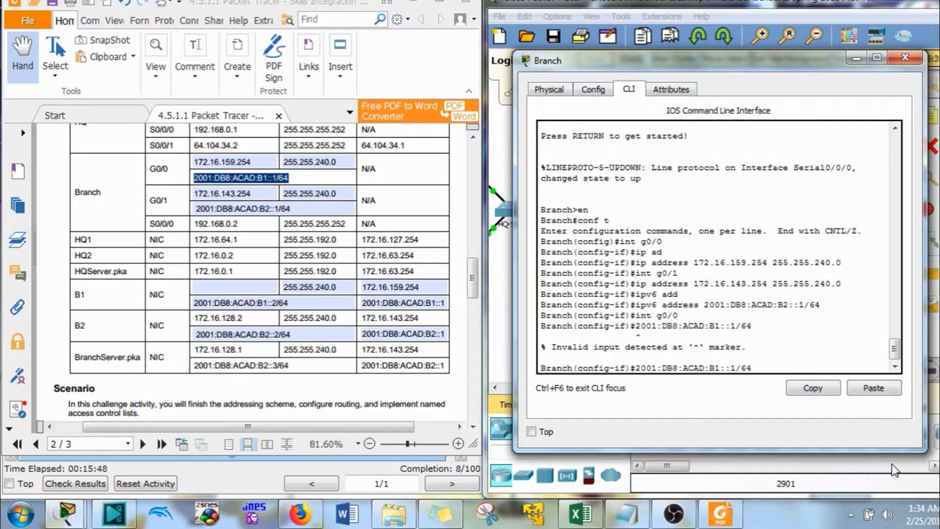
pyautogui.write('ip add')
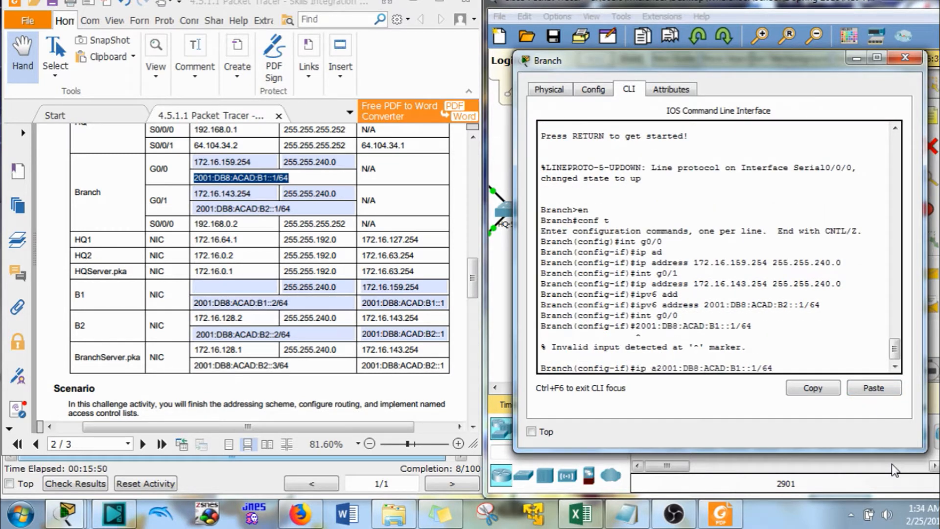
pyautogui.press('Return')
# Step: Correct the previous command to ipv6 add 2001:DB8:ACAD:B1::1/64 and run it on Branch's g0/0 interface
pyautogui.press('Up')
pyautogui.press('Left')
pyautogui.press('Left')
pyautogui.press('Left')
pyautogui.press('Left')
pyautogui.press('Left')
pyautogui.press('Left')
pyautogui.press('Left')
pyautogui.press('Left')
pyautogui.press('Left')
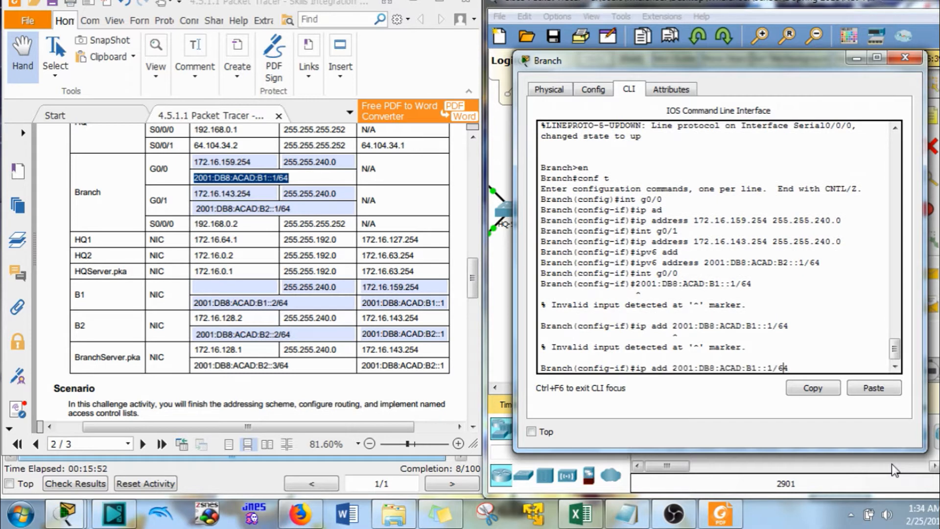
pyautogui.press('Left')
pyautogui.press('Left')
pyautogui.press('Left')
pyautogui.press('Left')
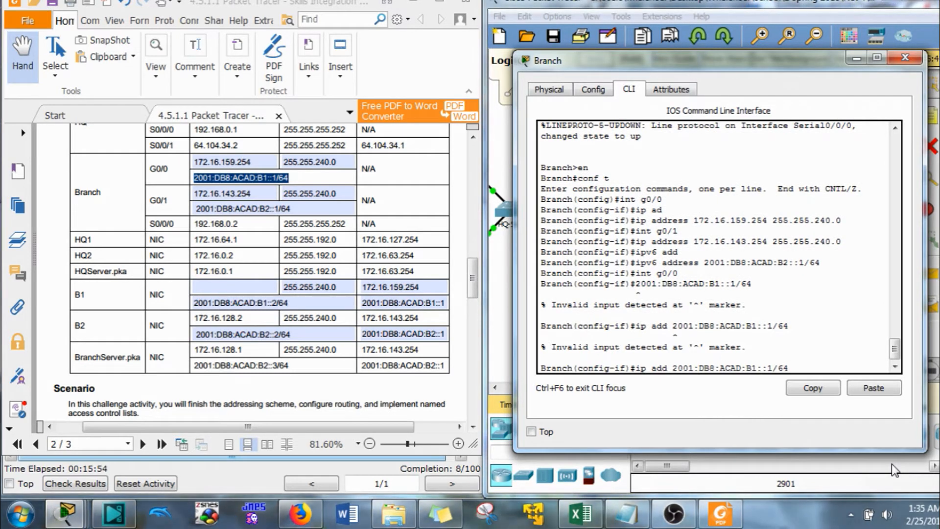
pyautogui.write('v6')
pyautogui.press('Return')
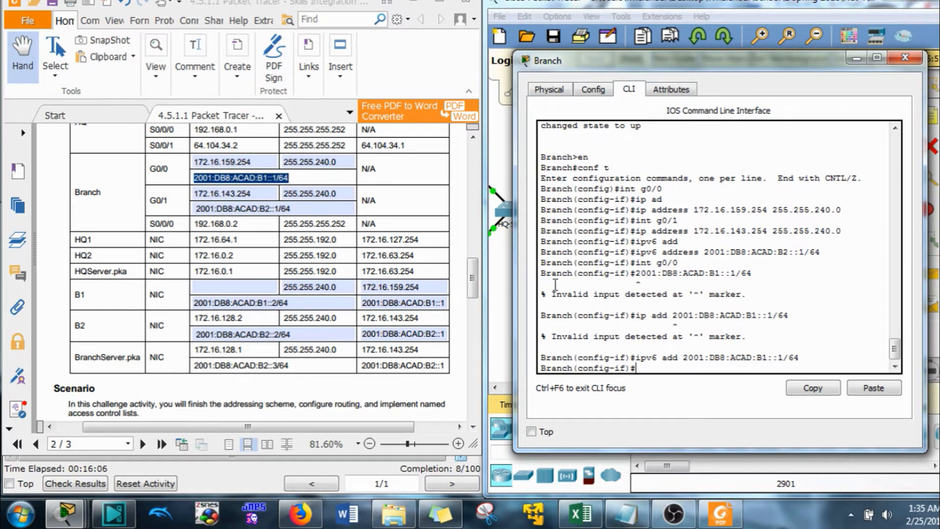
# Step: Minimize the Branch window, review the B1 addressing requirement and open B1's IP Configuration beside the instructions
pyautogui.click(856, 58)
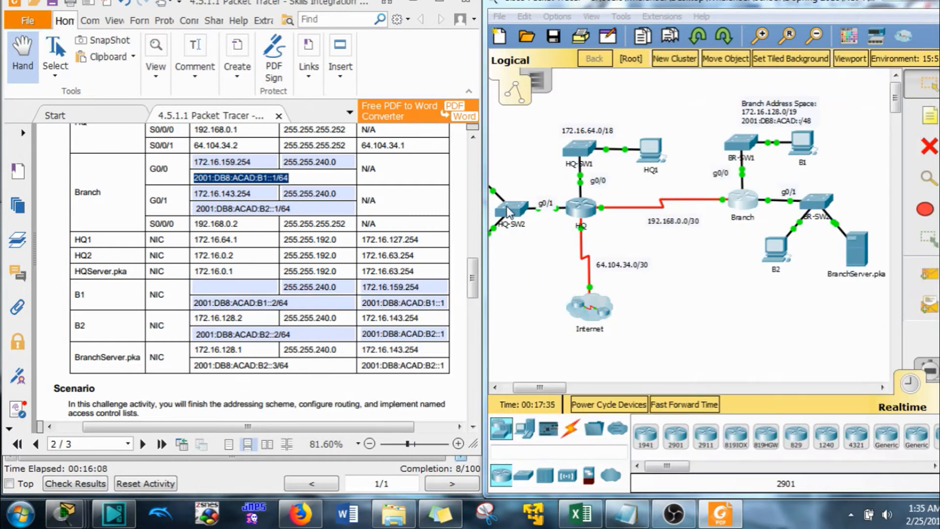
pyautogui.moveTo(475, 271); pyautogui.dragTo(480, 329)
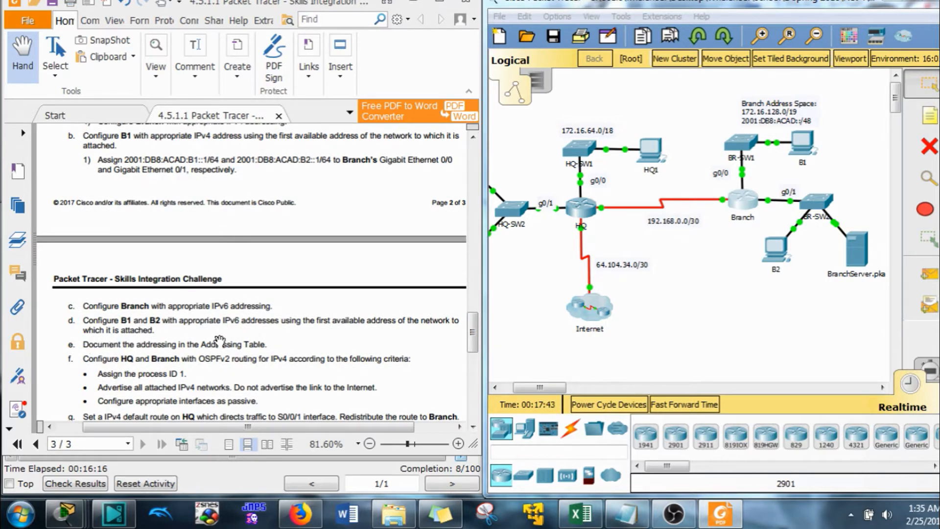
pyautogui.scroll(1, 178, 157)
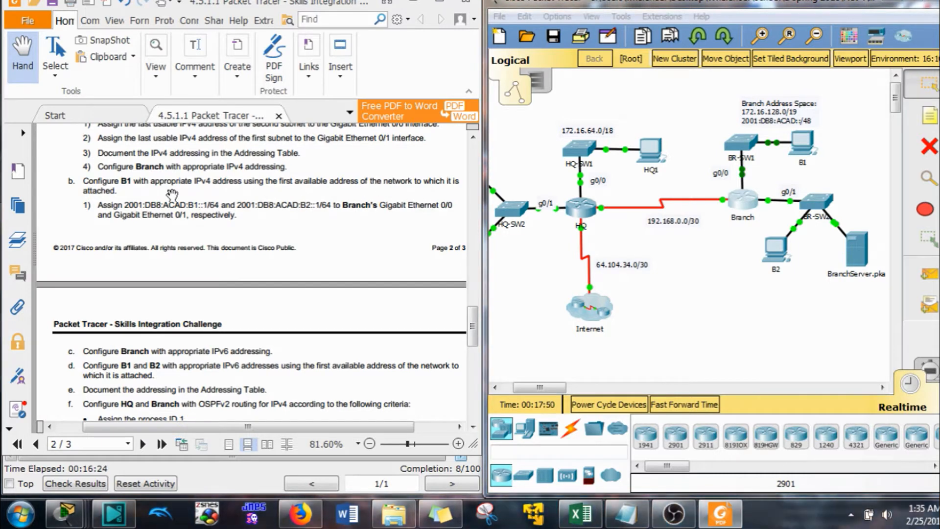
pyautogui.scroll(3, 185, 239)
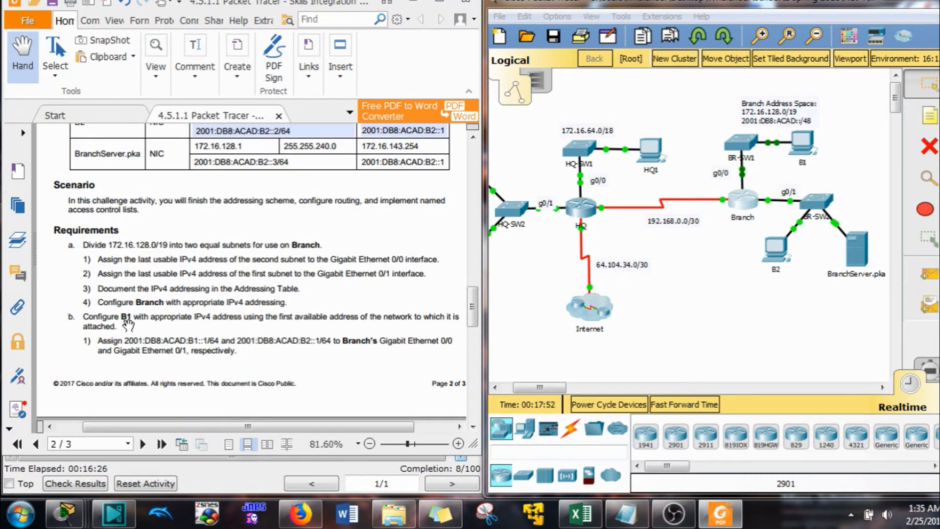
pyautogui.click(803, 145)
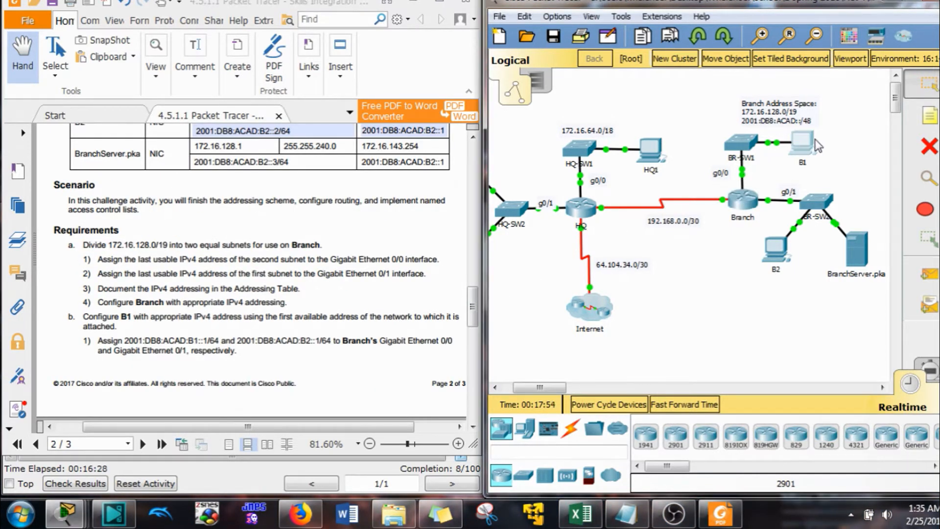
pyautogui.click(282, 72)
pyautogui.click(227, 128)
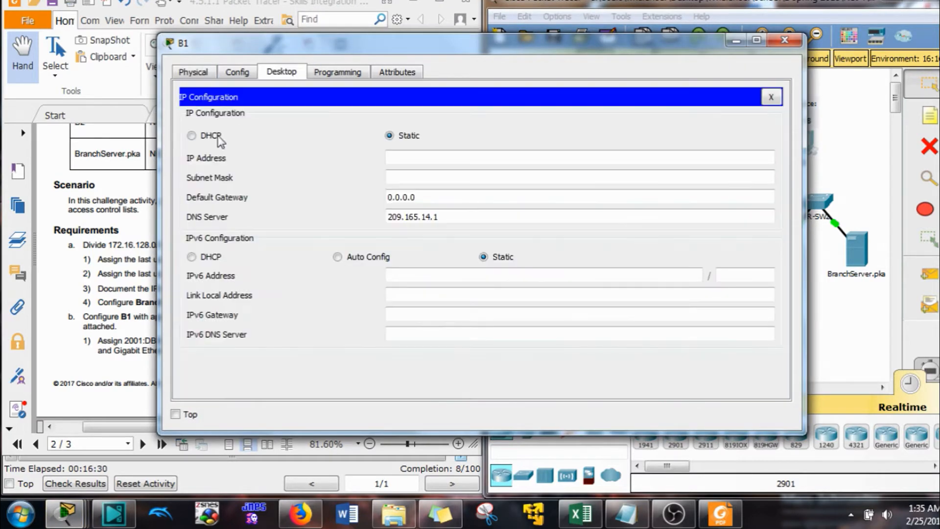
pyautogui.moveTo(159, 141); pyautogui.dragTo(501, 112)
pyautogui.moveTo(586, 52); pyautogui.dragTo(677, 10)
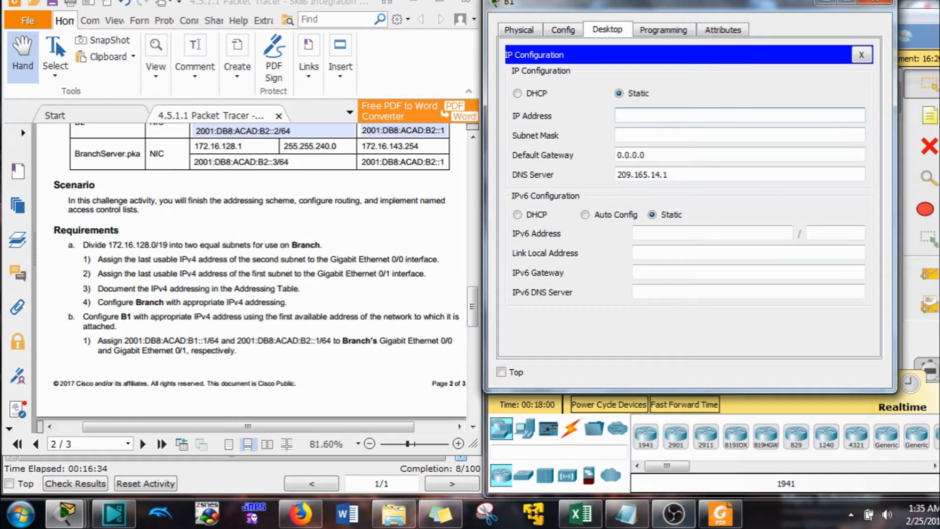
# Step: Switch to the IP addressing workbook in Excel and bring Branch's rows of the Addressing Table into view
pyautogui.click(579, 515)
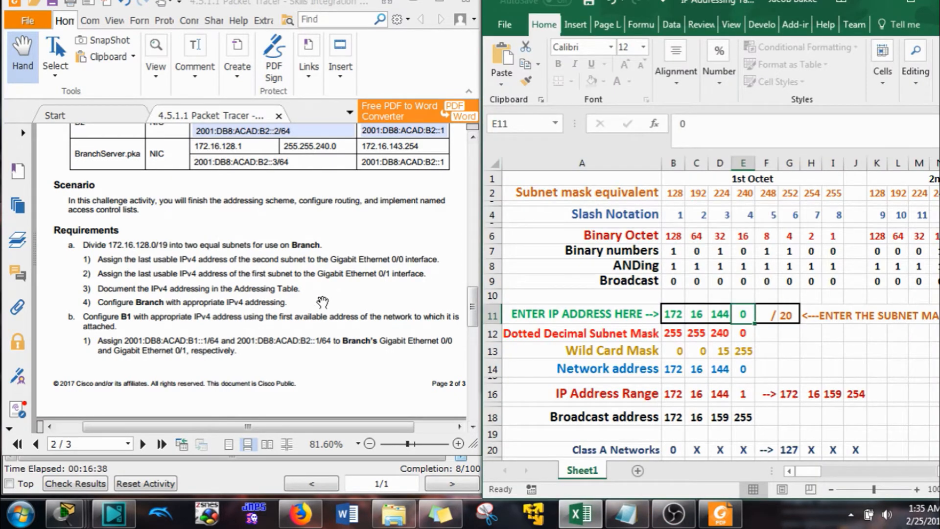
pyautogui.scroll(5, 323, 300)
pyautogui.scroll(3, 310, 283)
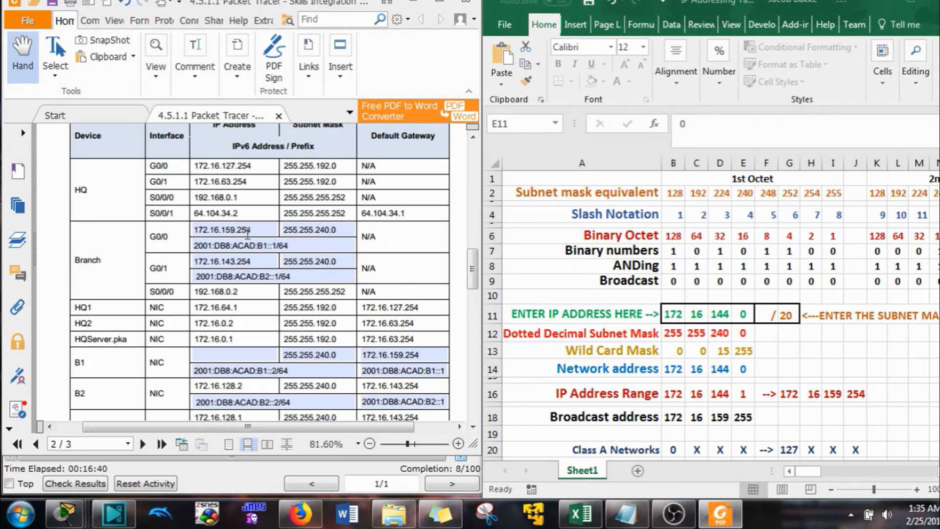
# Step: Set the third octet of the IP address to 128 in cell D11 to calculate the 172.16.128.0/20 range
pyautogui.click(721, 314)
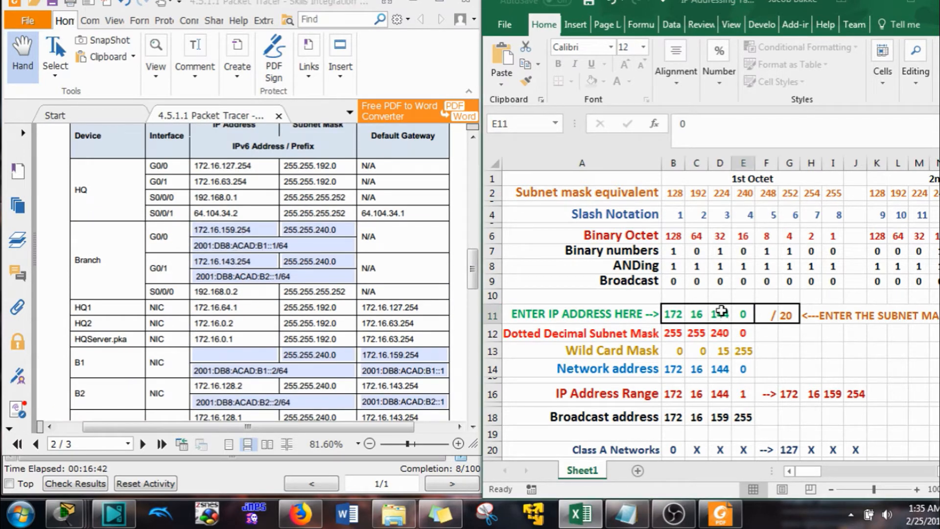
pyautogui.write('128')
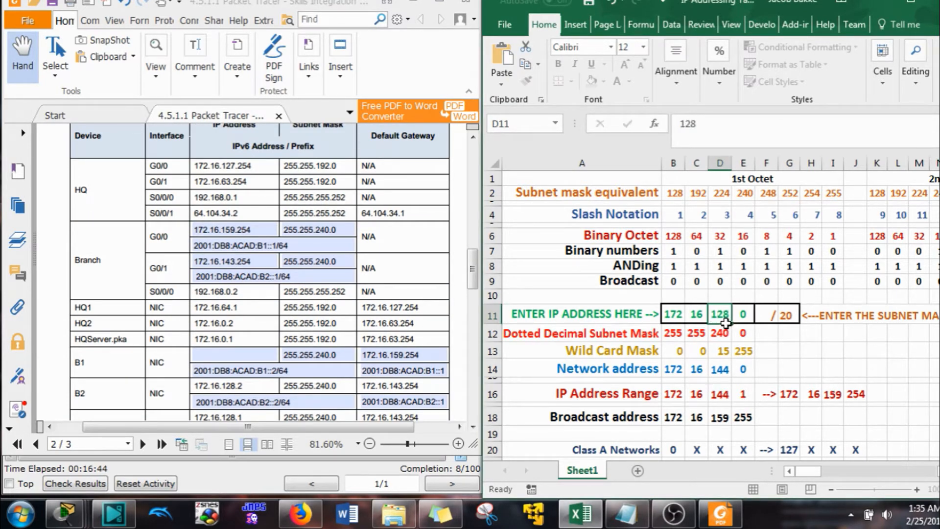
pyautogui.press('Tab')
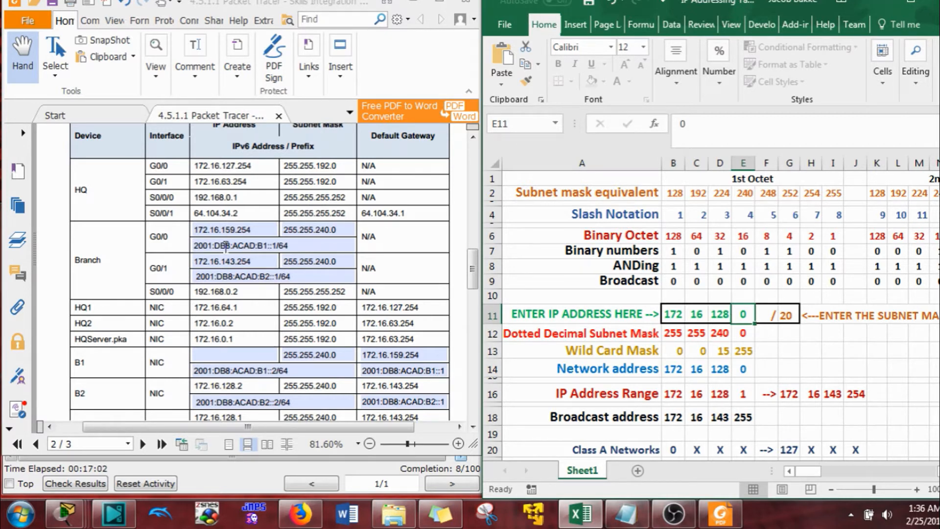
# Step: Set the third octet of the IP address to 144 in cell D11 to calculate the 172.16.144.0/20 range, and return to B1's configuration
pyautogui.click(719, 314)
pyautogui.write('144')
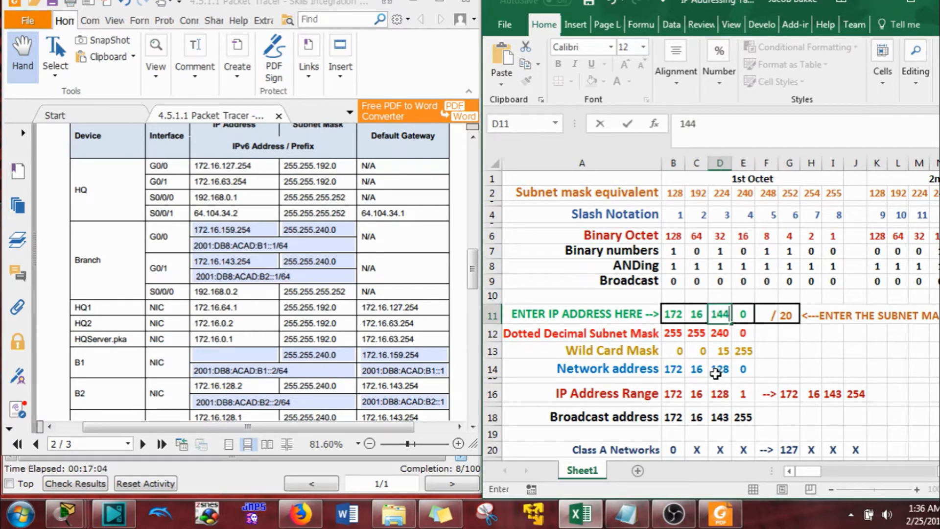
pyautogui.press('Tab')
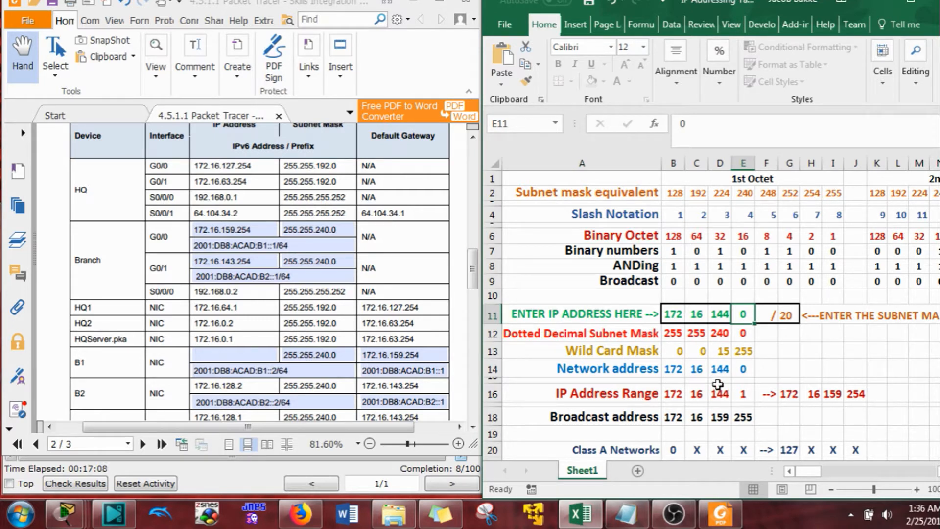
pyautogui.click(877, 3)
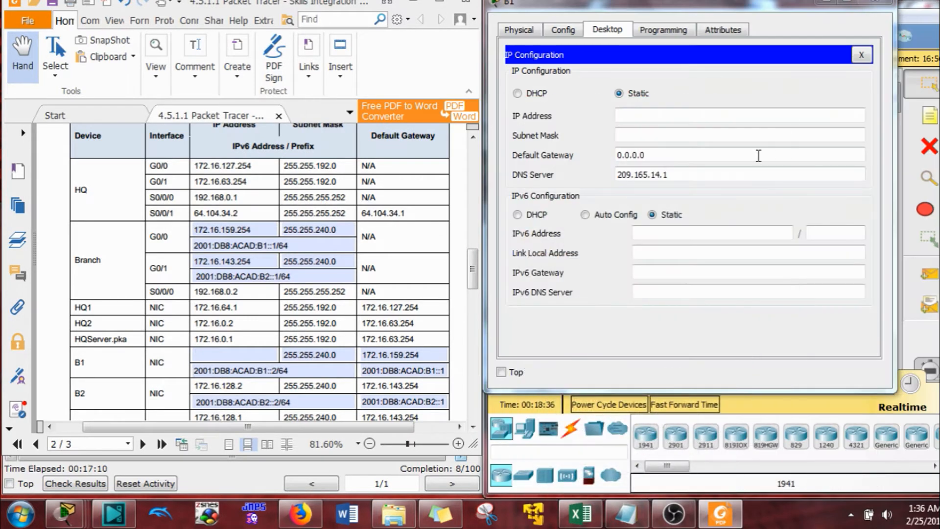
# Step: Set B1's static IPv4 address to 172.16.144.1 with subnet mask 255.255.240.0
pyautogui.click(661, 116)
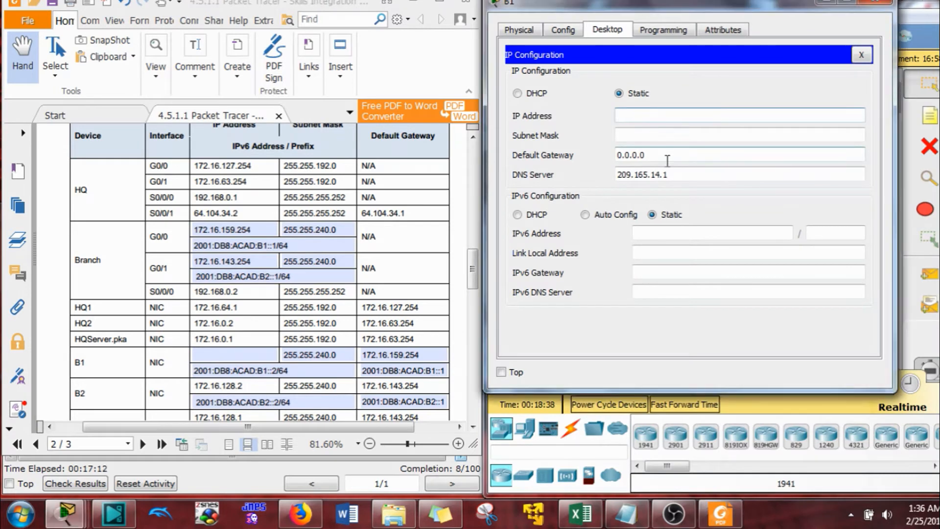
pyautogui.doubleClick(240, 262)
pyautogui.hotkey('ctrl', 'c')
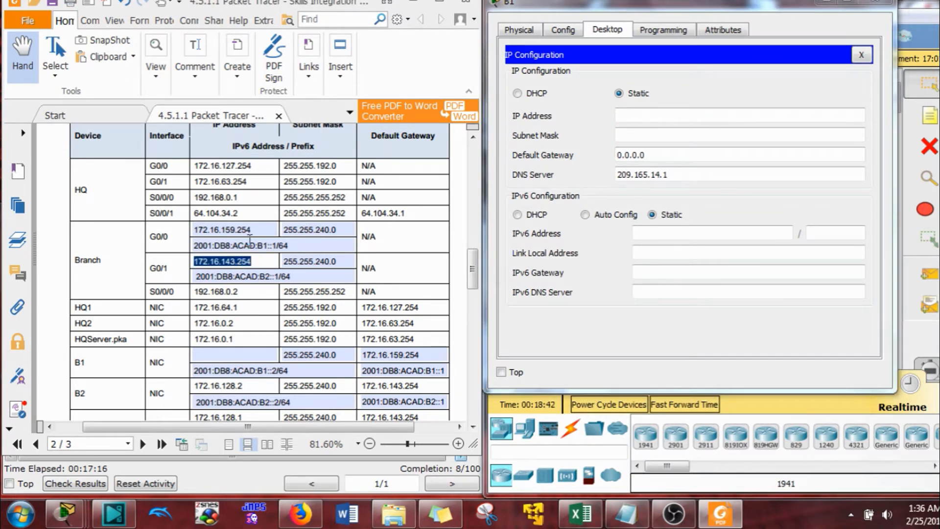
pyautogui.click(661, 116)
pyautogui.hotkey('ctrl', 'v')
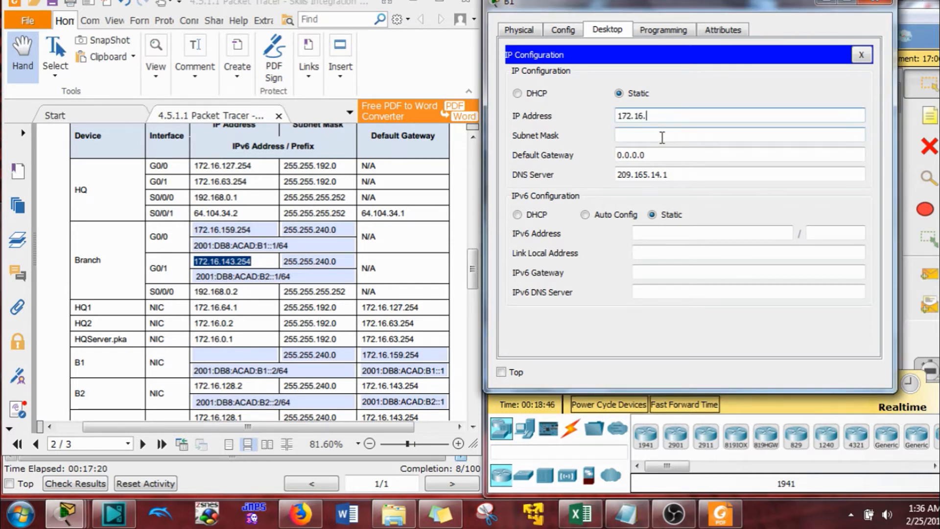
pyautogui.write('44.1')
pyautogui.click(661, 137)
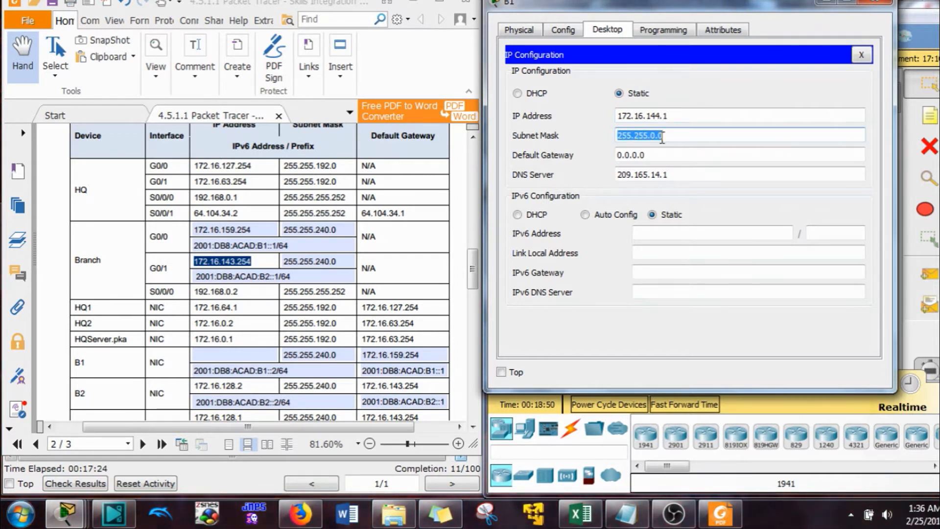
pyautogui.click(662, 138)
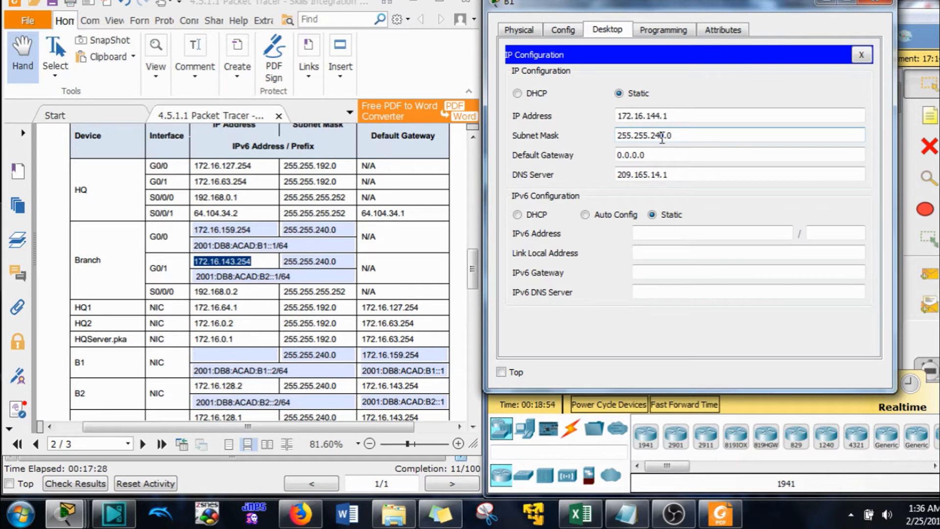
pyautogui.press('Tab')
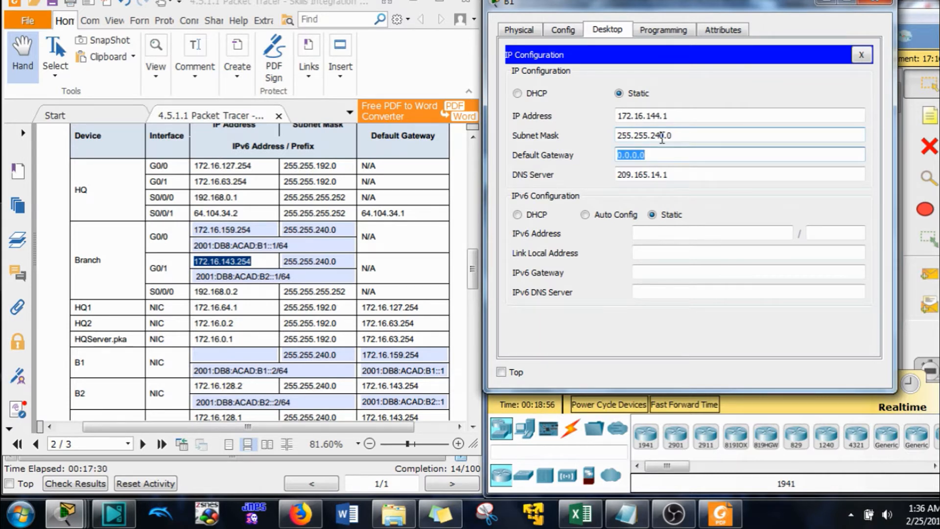
# Step: Copy Branch's G0/0 address 172.16.159.254 from the Addressing Table into B1's IPv4 default gateway and minimize the B1 window
pyautogui.doubleClick(245, 230)
pyautogui.hotkey('ctrl', 'c')
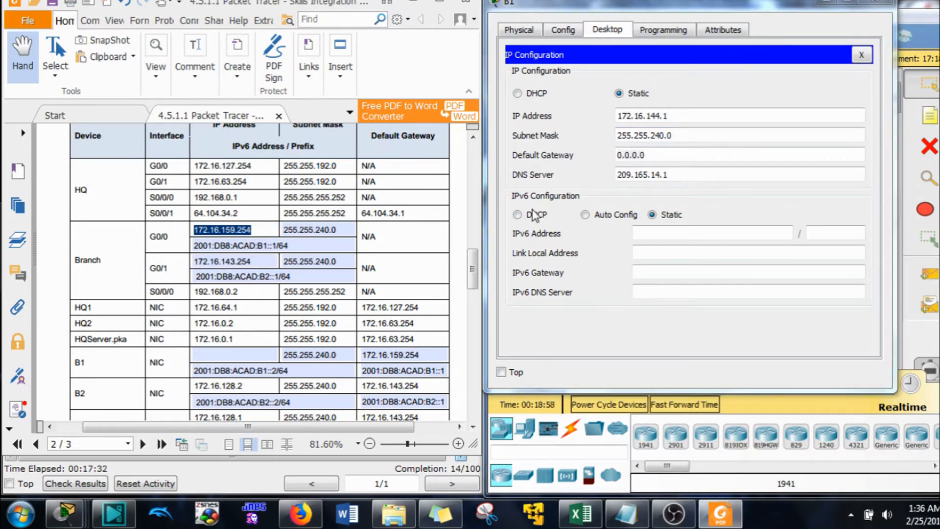
pyautogui.click(674, 153)
pyautogui.hotkey('ctrl', 'v')
pyautogui.click(756, 174)
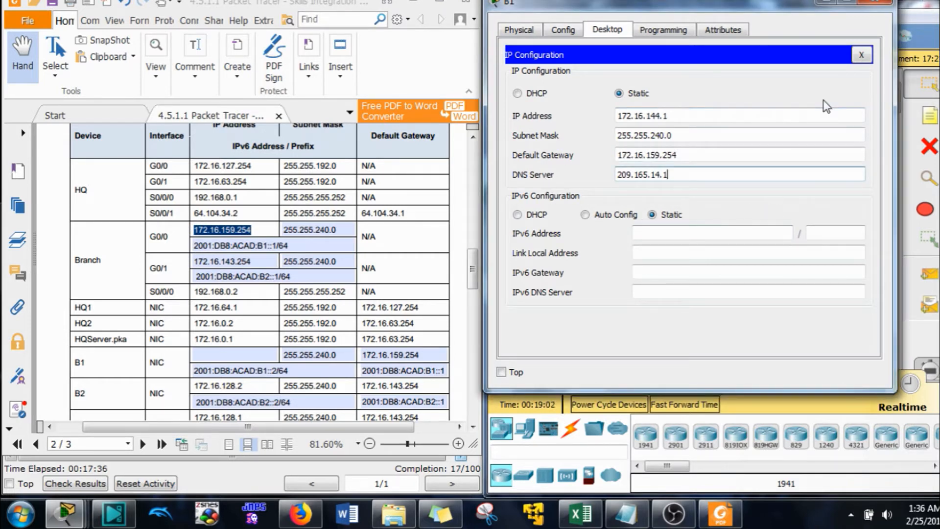
pyautogui.click(823, 5)
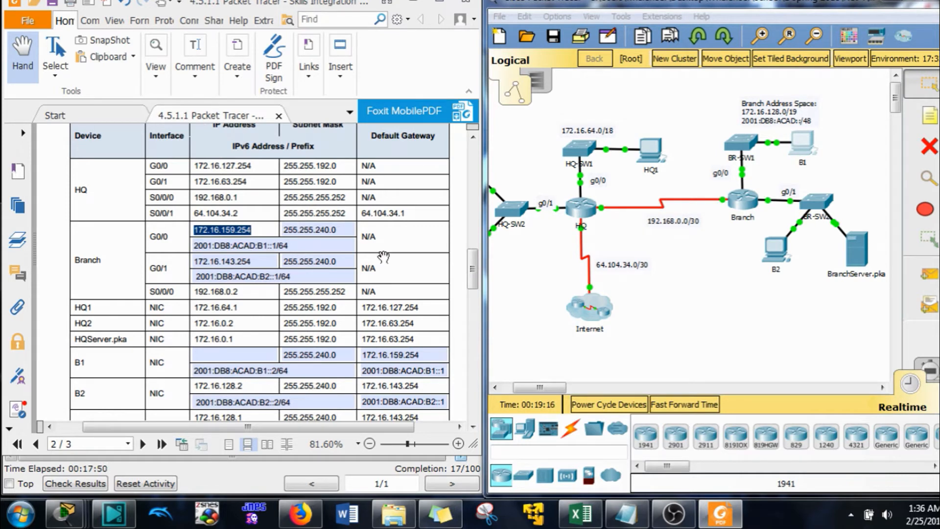
# Step: Reopen B1's IP Configuration and set its IPv6 address to 2001:DB8:ACAD:B1::2 with prefix length 64, copying the address from the Addressing Table
pyautogui.moveTo(475, 268); pyautogui.dragTo(475, 283)
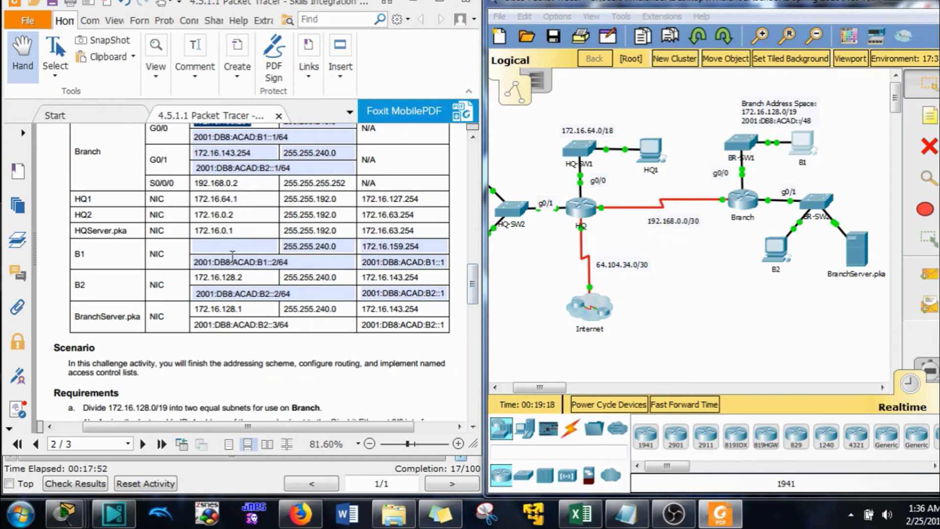
pyautogui.click(808, 144)
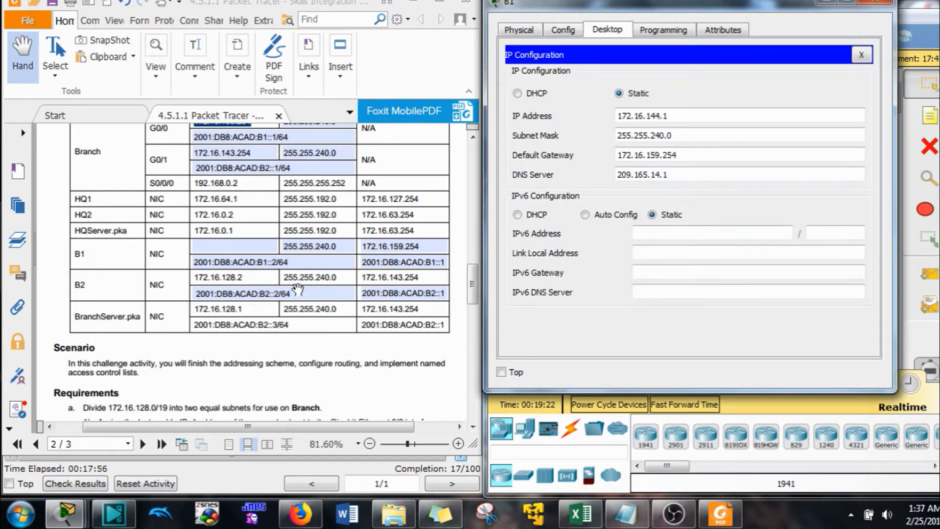
pyautogui.moveTo(276, 262); pyautogui.dragTo(175, 262)
pyautogui.hotkey('ctrl', 'c')
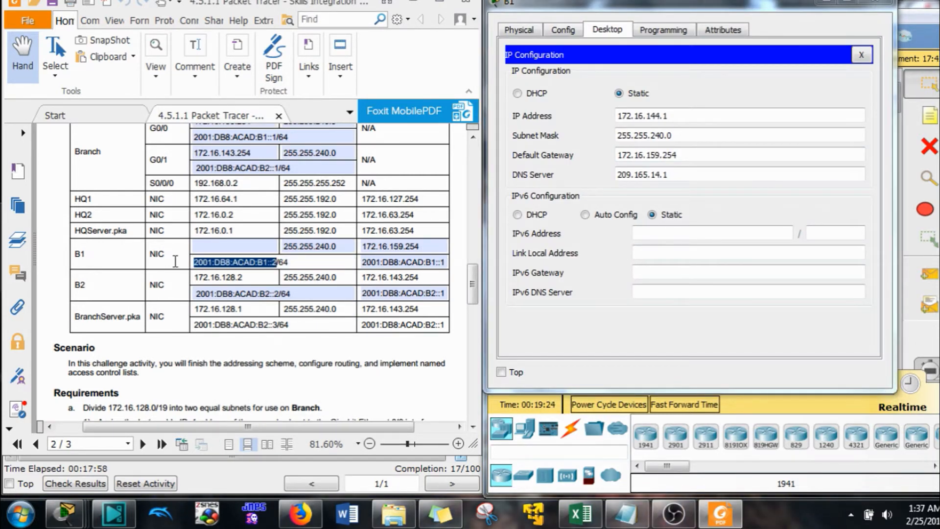
pyautogui.click(681, 234)
pyautogui.hotkey('ctrl', 'v')
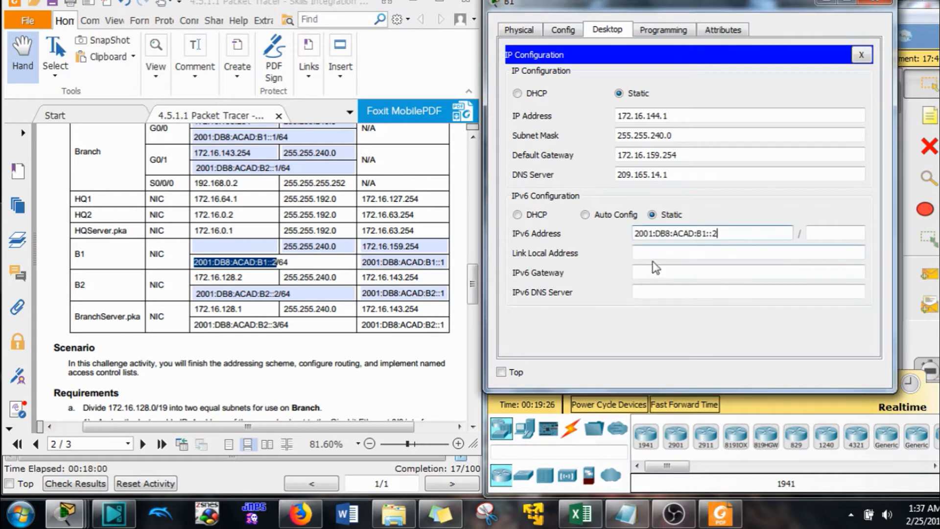
pyautogui.click(822, 234)
pyautogui.write('64')
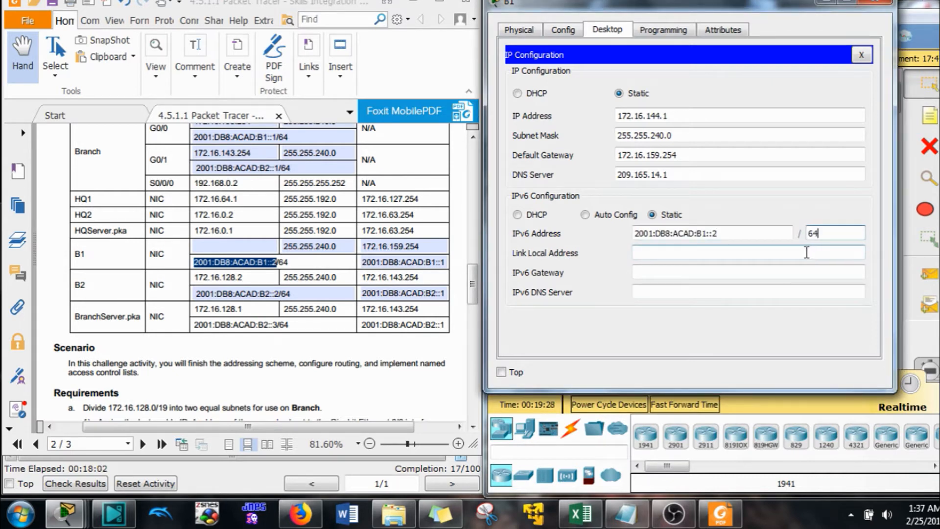
# Step: Set B1's IPv6 gateway to 2001:DB8:ACAD:B1::1 and close the B1 window
pyautogui.click(694, 271)
pyautogui.hotkey('ctrl', 'v')
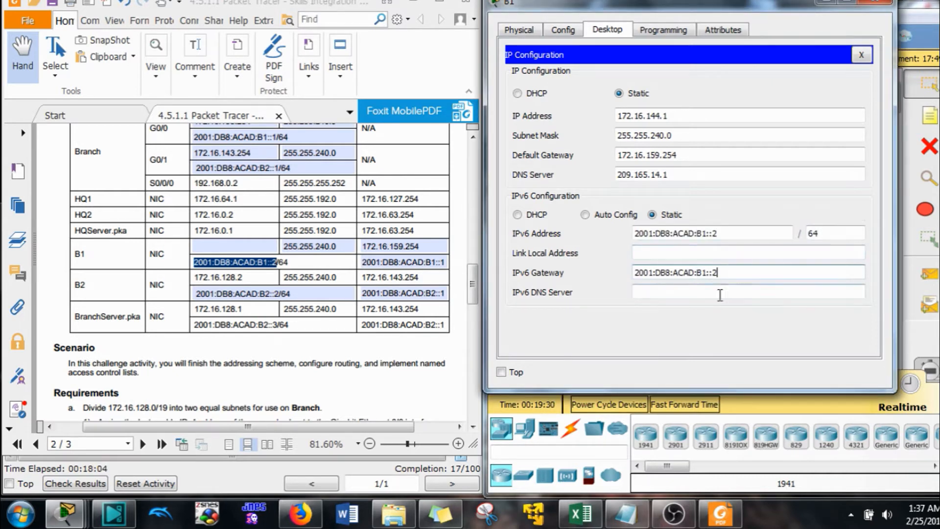
pyautogui.press('BackSpace')
pyautogui.write('1')
pyautogui.click(787, 118)
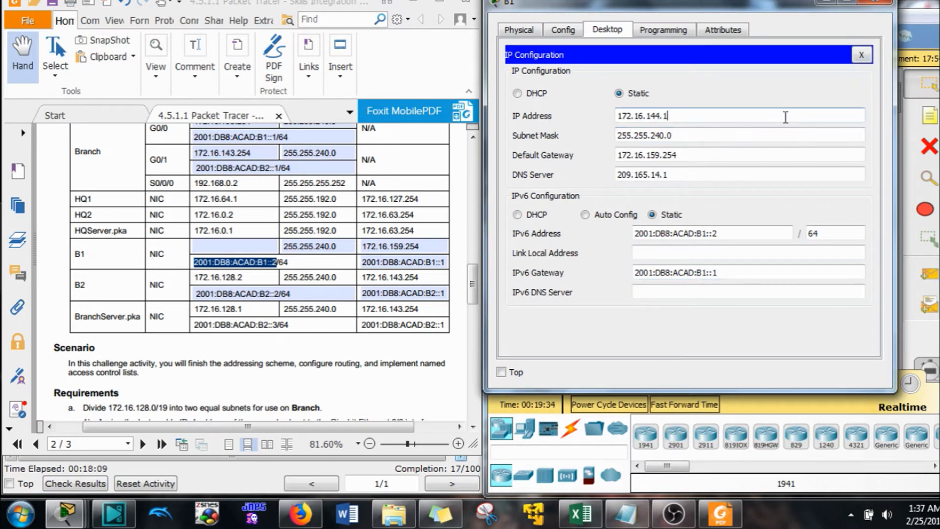
pyautogui.click(882, 4)
# Step: Open B2's IP Configuration and place its window beside the instructions
pyautogui.click(773, 241)
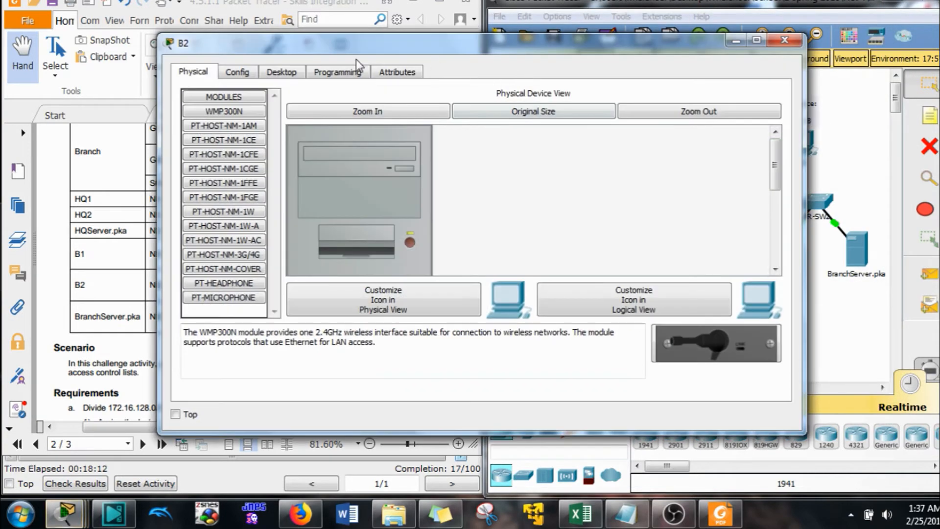
pyautogui.click(287, 72)
pyautogui.moveTo(158, 109); pyautogui.dragTo(416, 106)
pyautogui.click(507, 106)
pyautogui.moveTo(544, 32); pyautogui.dragTo(598, 27)
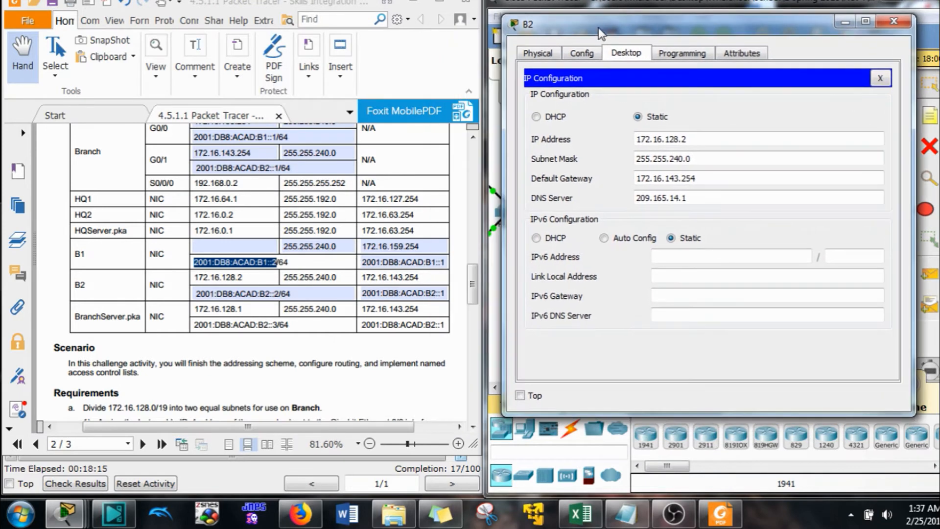
# Step: Set B2's IPv6 address to 2001:DB8:ACAD:B2::2 with prefix length 64
pyautogui.click(692, 256)
pyautogui.hotkey('ctrl', 'v')
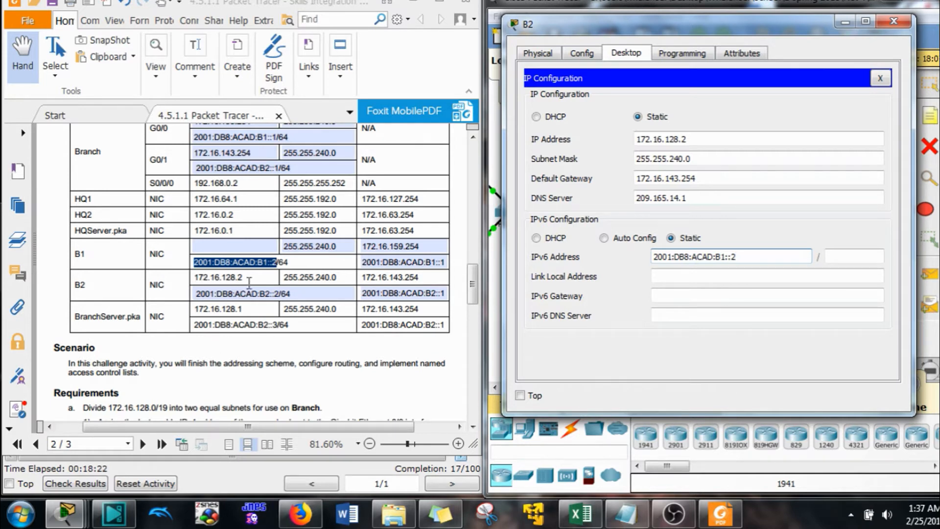
pyautogui.press('Left')
pyautogui.press('Left')
pyautogui.press('Left')
pyautogui.press('BackSpace')
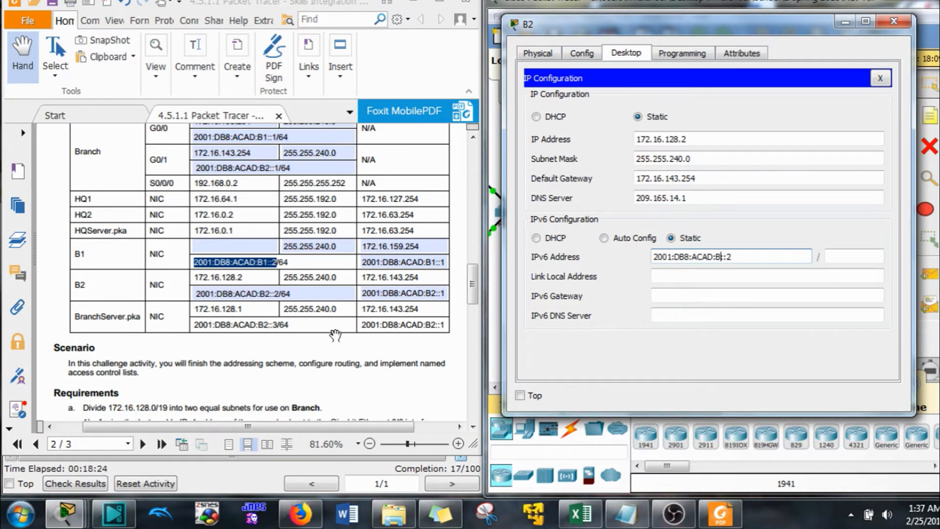
pyautogui.write('2')
pyautogui.press('Tab')
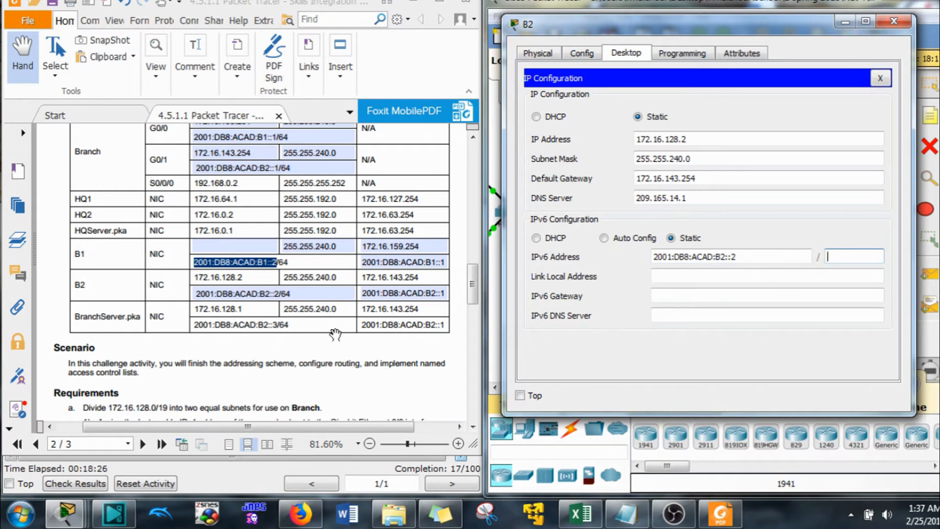
pyautogui.press('Tab')
pyautogui.hotkey('ctrl', 'v')
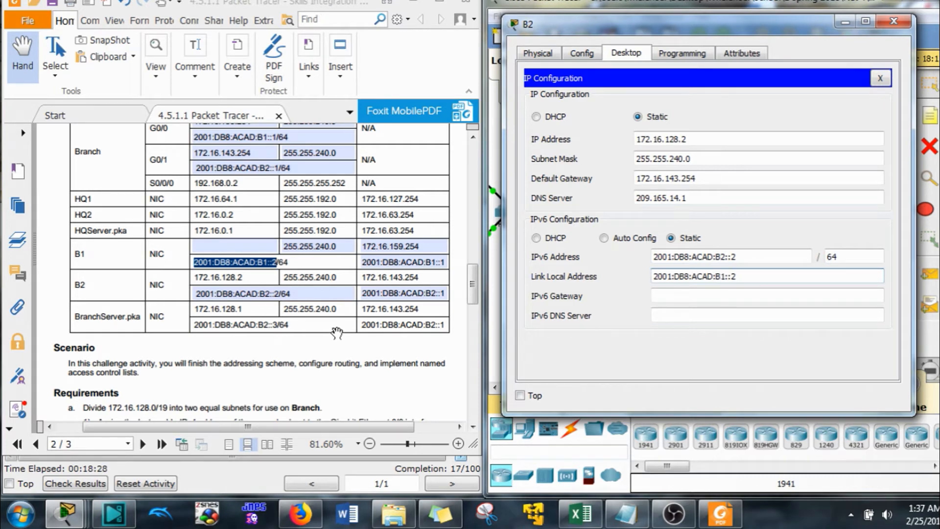
pyautogui.press('BackSpace')
pyautogui.write('1')
pyautogui.press('BackSpace')
pyautogui.write('2')
pyautogui.click(676, 309)
pyautogui.click(563, 263)
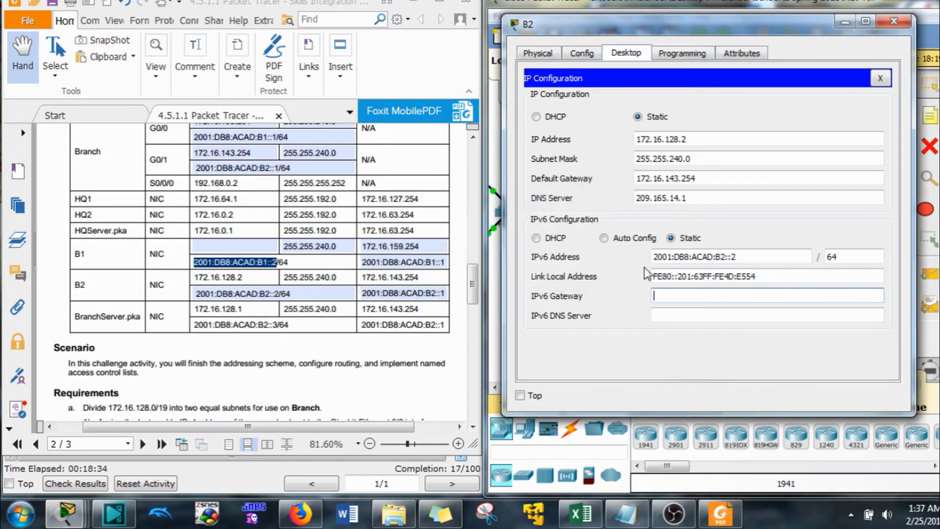
pyautogui.moveTo(777, 282); pyautogui.dragTo(648, 278)
pyautogui.press('BackSpace')
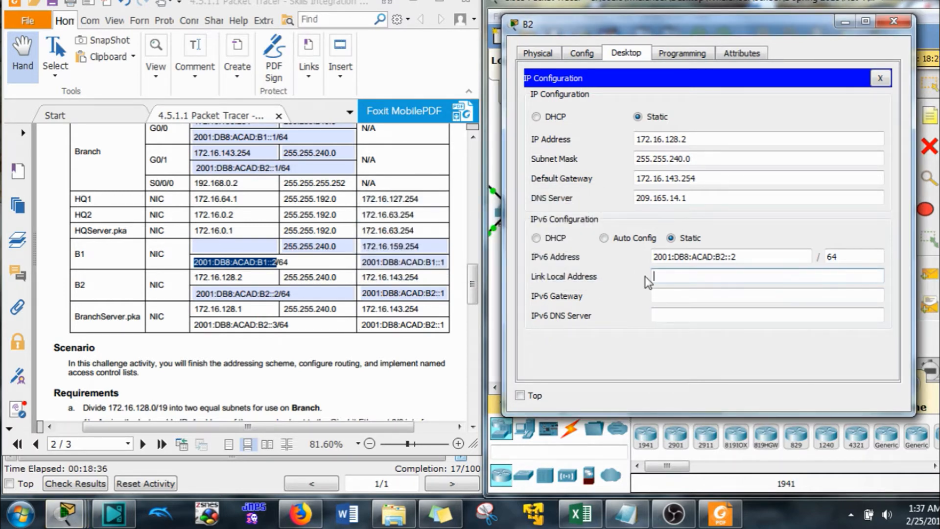
# Step: Set B2's IPv6 gateway to 2001:DB8:ACAD:B2::1 and close the B2 window
pyautogui.click(678, 295)
pyautogui.hotkey('ctrl', 'v')
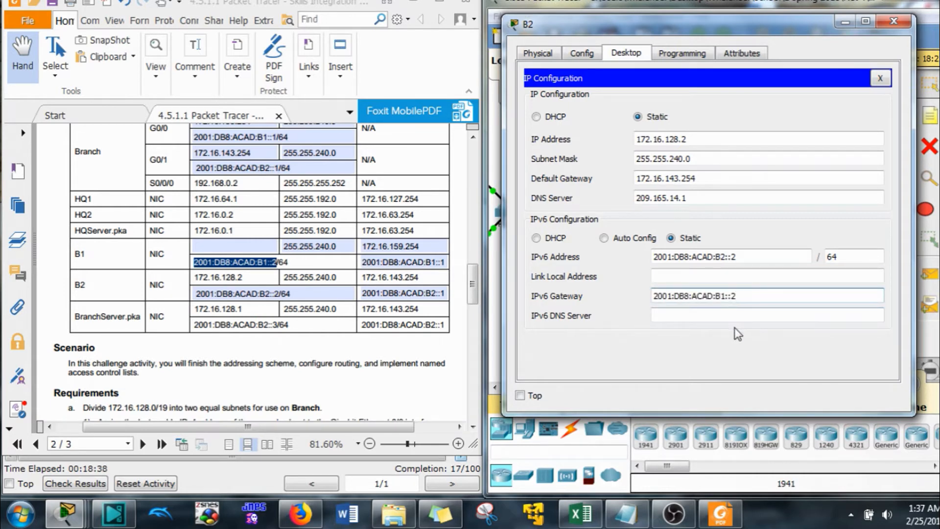
pyautogui.press('BackSpace')
pyautogui.write('1')
pyautogui.write('2')
pyautogui.click(745, 278)
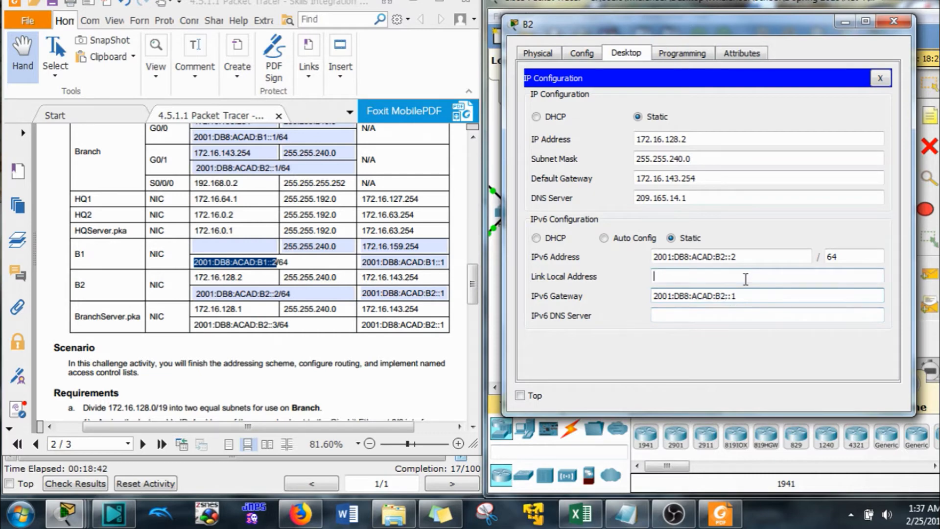
pyautogui.click(742, 317)
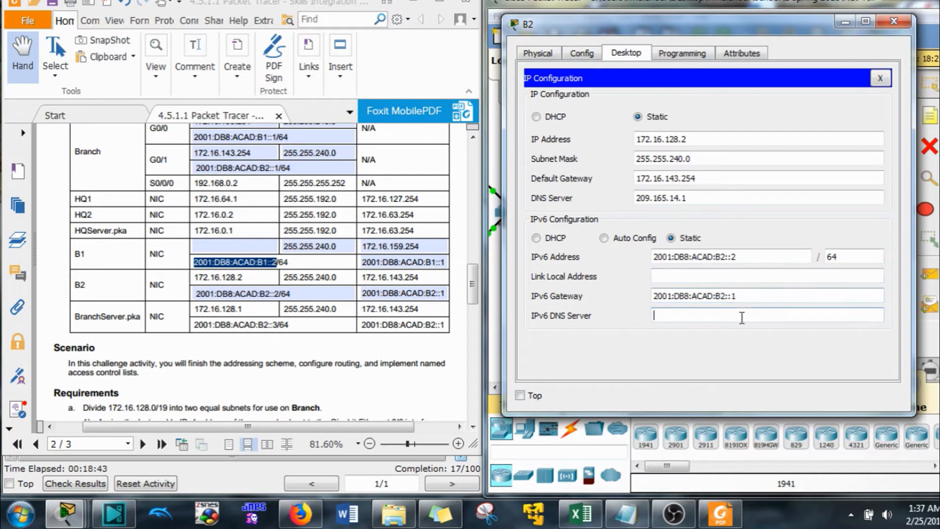
pyautogui.click(894, 21)
# Step: Reopen B2's IP Configuration to check the saved IPv4 and IPv6 settings, and close the window again
pyautogui.click(775, 248)
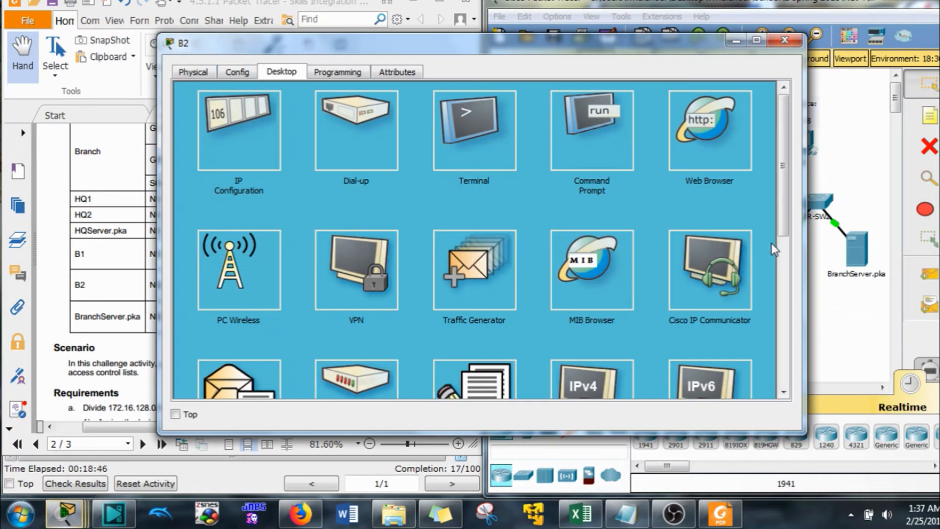
pyautogui.click(204, 120)
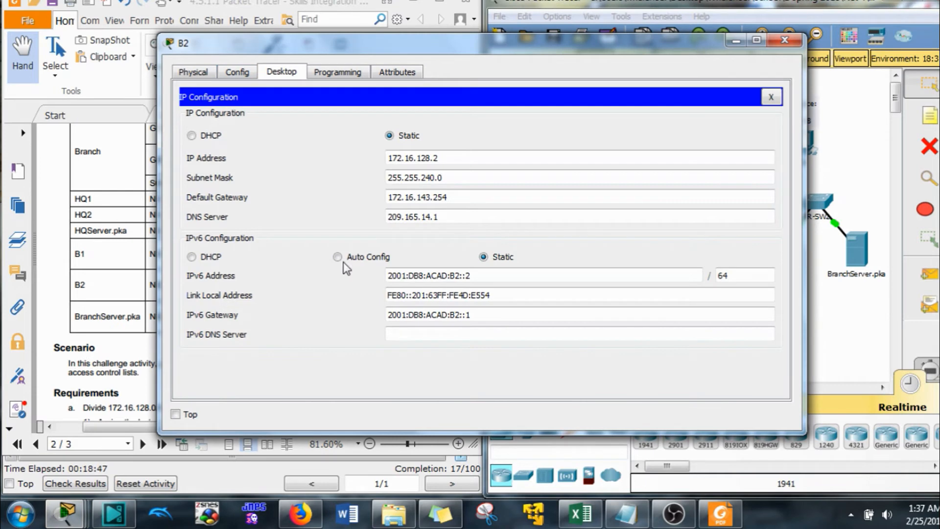
pyautogui.click(785, 40)
# Step: Review the requirements for IPv6 addressing, documentation and OSPFv2 routing, and return to B1's row in the Addressing Table
pyautogui.click(301, 379)
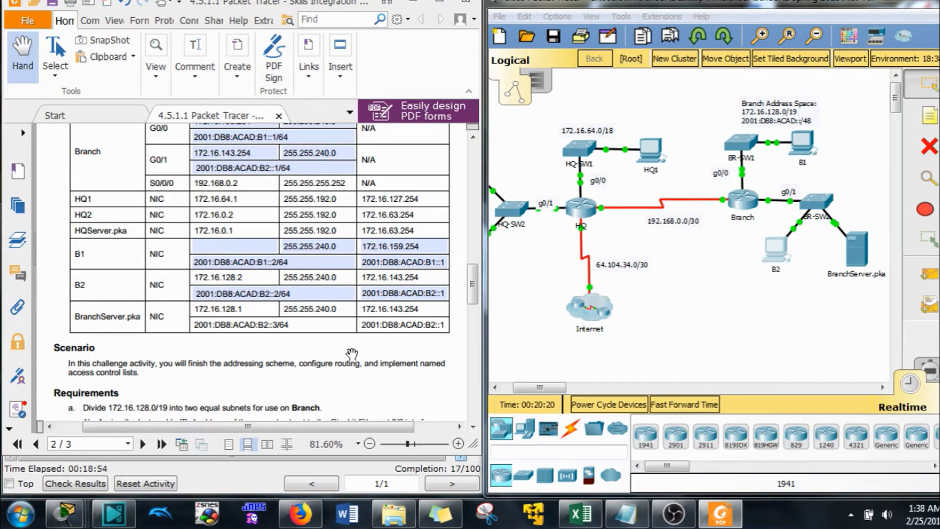
pyautogui.scroll(-5, 343, 362)
pyautogui.scroll(-3, 359, 360)
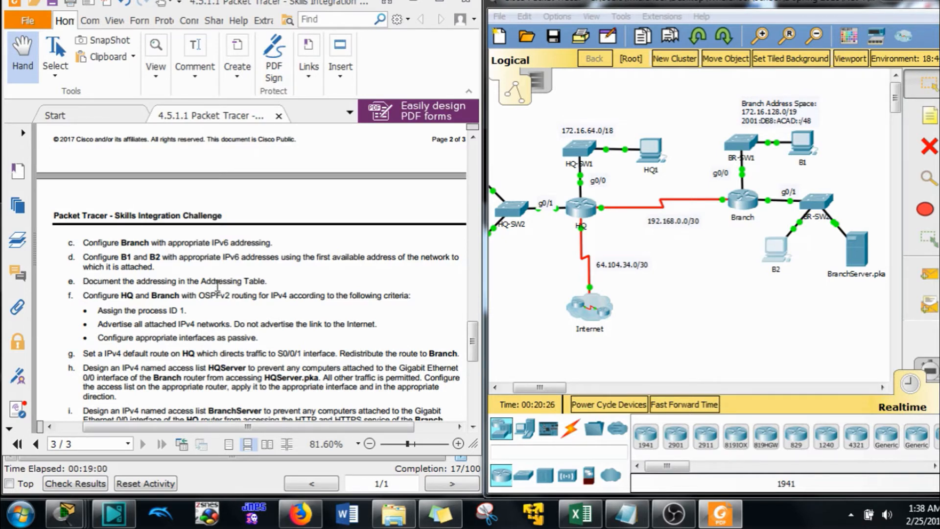
pyautogui.scroll(6, 217, 286)
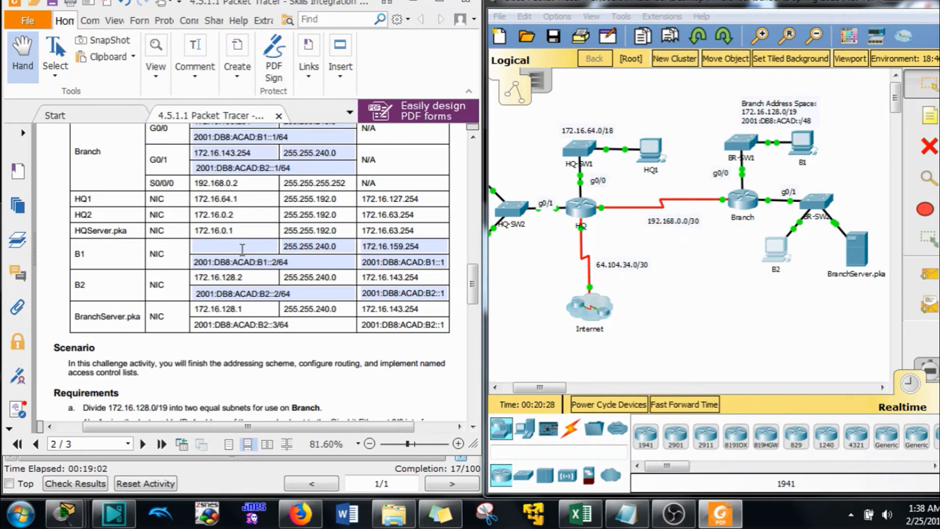
# Step: Copy B1's IPv4 address from its IP Configuration and close the B1 window
pyautogui.click(249, 248)
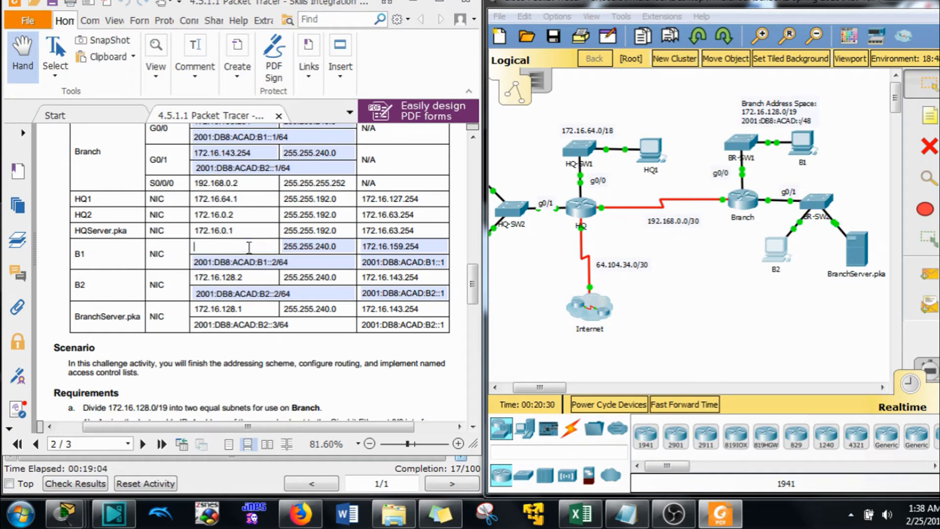
pyautogui.scroll(2, 251, 294)
pyautogui.click(804, 145)
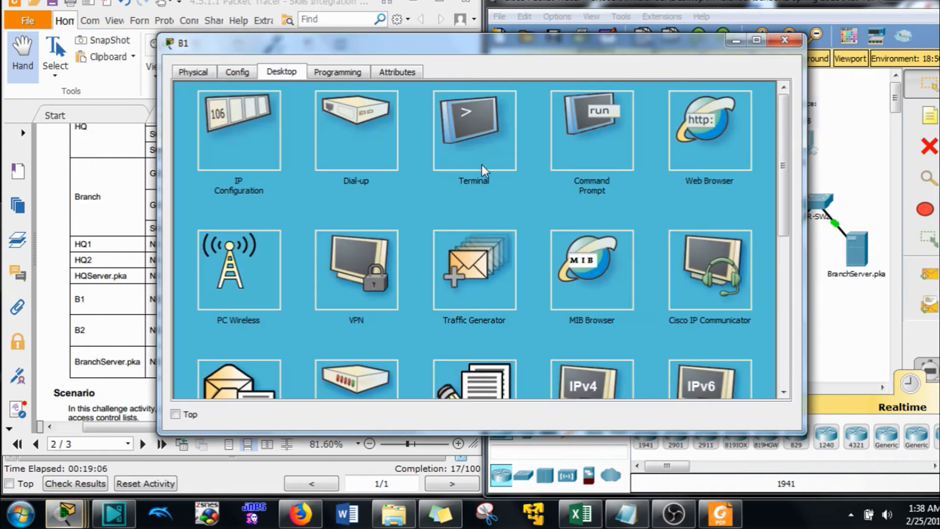
pyautogui.click(237, 132)
pyautogui.moveTo(437, 157); pyautogui.dragTo(323, 161)
pyautogui.hotkey('ctrl', 'c')
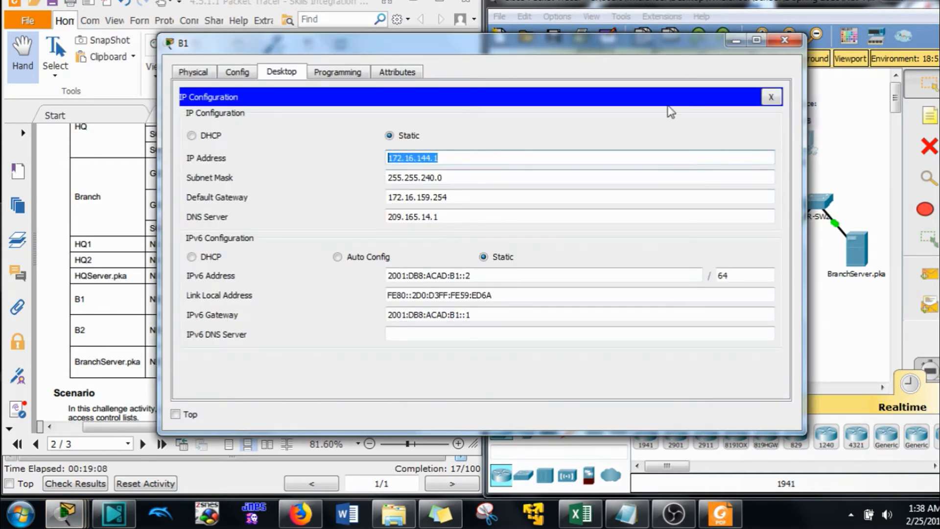
pyautogui.click(785, 40)
# Step: Paste 172.16.144.1 as B1's IP address in the Addressing Table
pyautogui.click(219, 294)
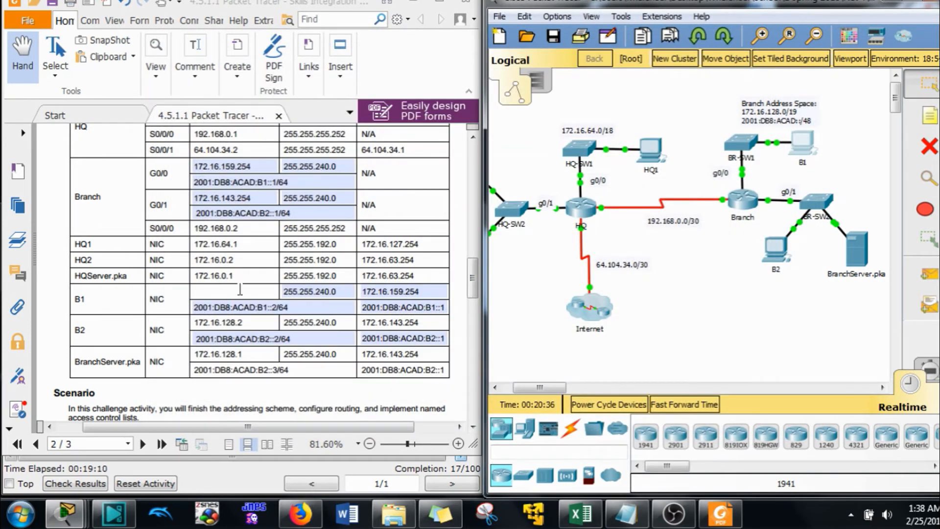
pyautogui.rightClick(234, 294)
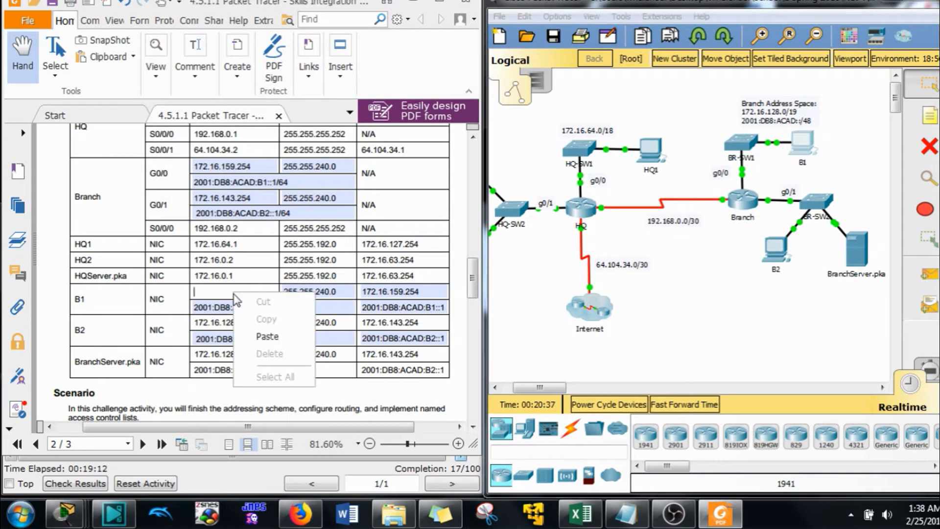
pyautogui.click(268, 337)
pyautogui.scroll(2, 262, 374)
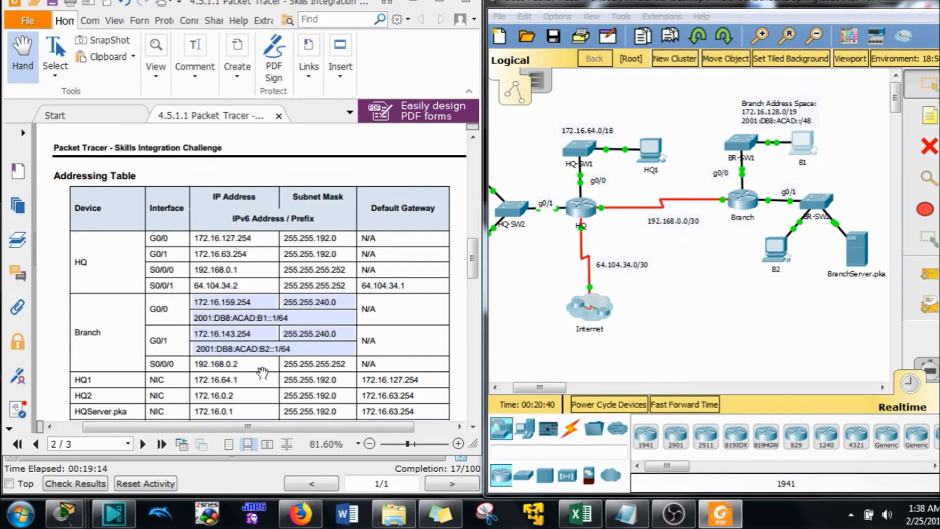
# Step: Review the OSPFv2 routing requirements and examine in the topology which networks are attached to HQ and Branch
pyautogui.scroll(-10, 262, 375)
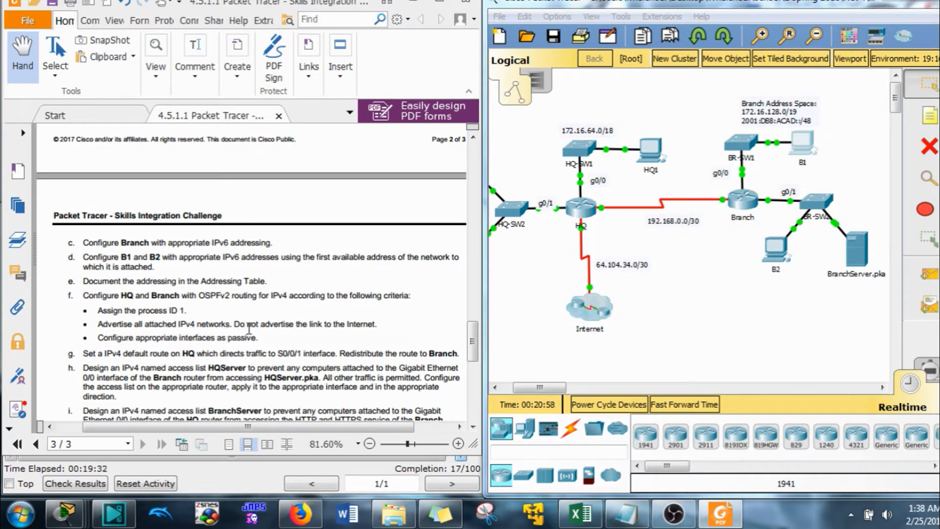
pyautogui.click(580, 291)
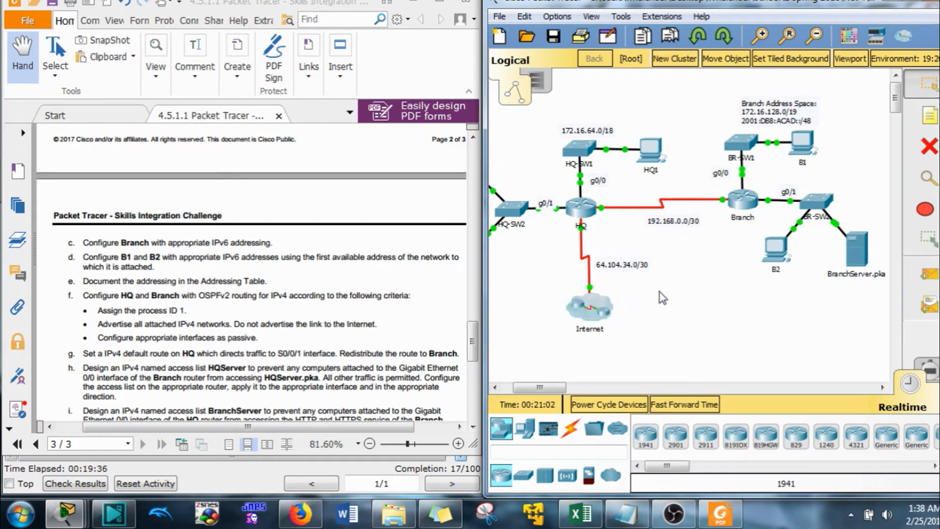
pyautogui.moveTo(678, 290); pyautogui.dragTo(604, 252)
pyautogui.moveTo(557, 388); pyautogui.dragTo(547, 388)
pyautogui.moveTo(602, 108); pyautogui.dragTo(753, 182)
pyautogui.moveTo(504, 140); pyautogui.dragTo(616, 299)
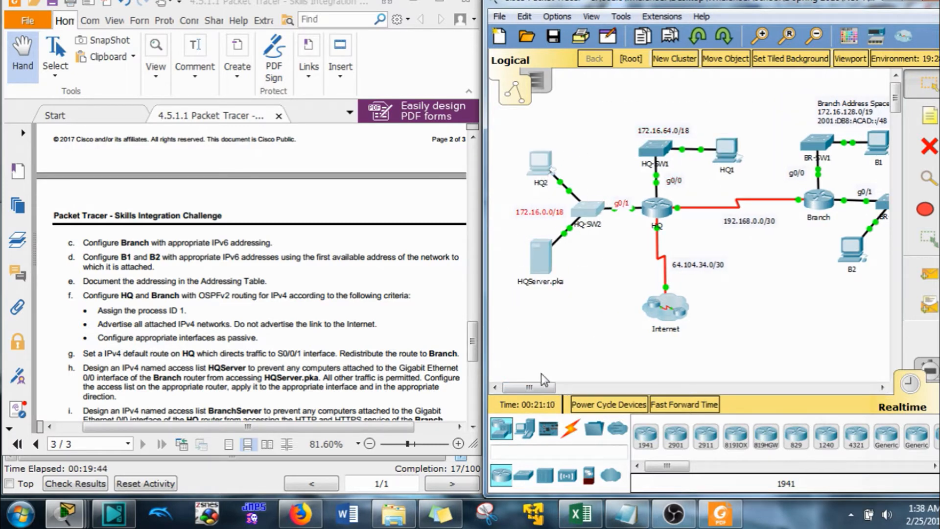
pyautogui.moveTo(540, 388)
pyautogui.mouseDown()
pyautogui.moveTo(580, 393)
pyautogui.moveTo(585, 359)
pyautogui.moveTo(563, 389)
pyautogui.moveTo(536, 388)
pyautogui.mouseUp()
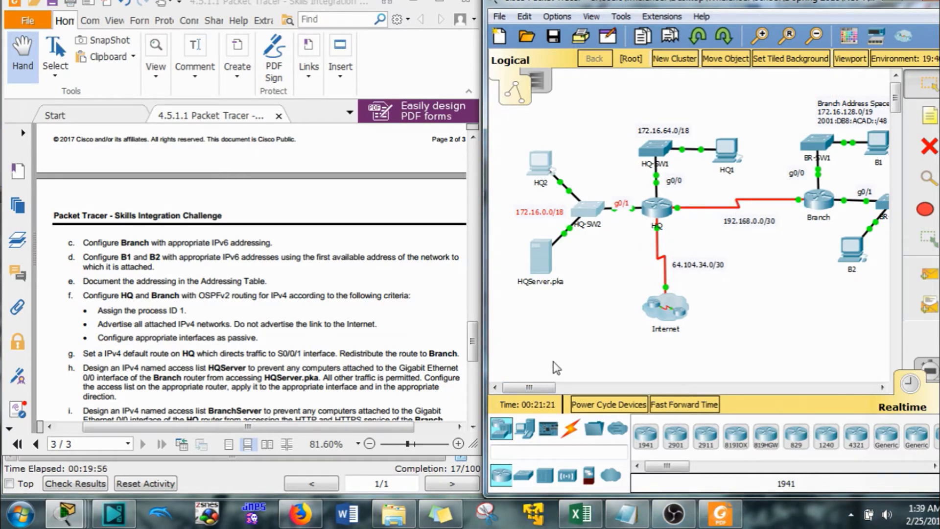
pyautogui.moveTo(547, 387); pyautogui.dragTo(557, 386)
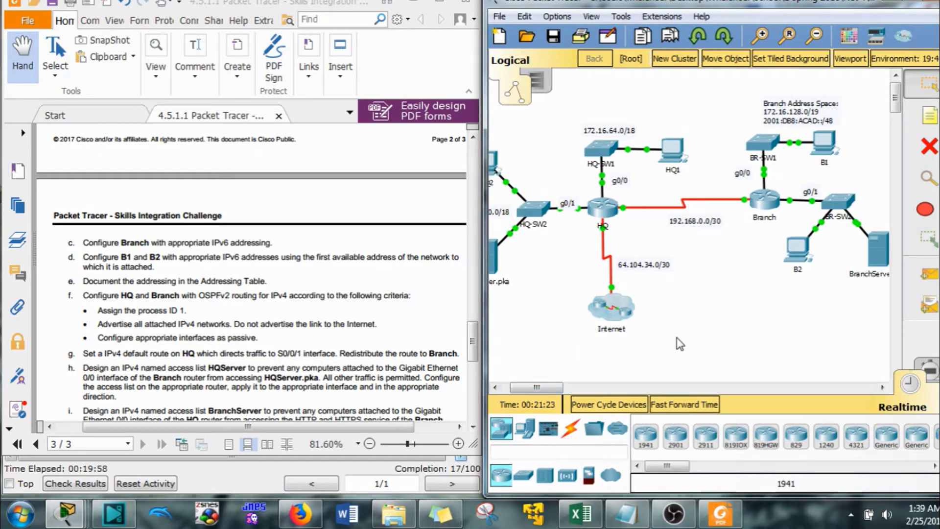
# Step: Open the Branch router's CLI, leave interface configuration and start OSPF routing with process ID 1
pyautogui.click(764, 201)
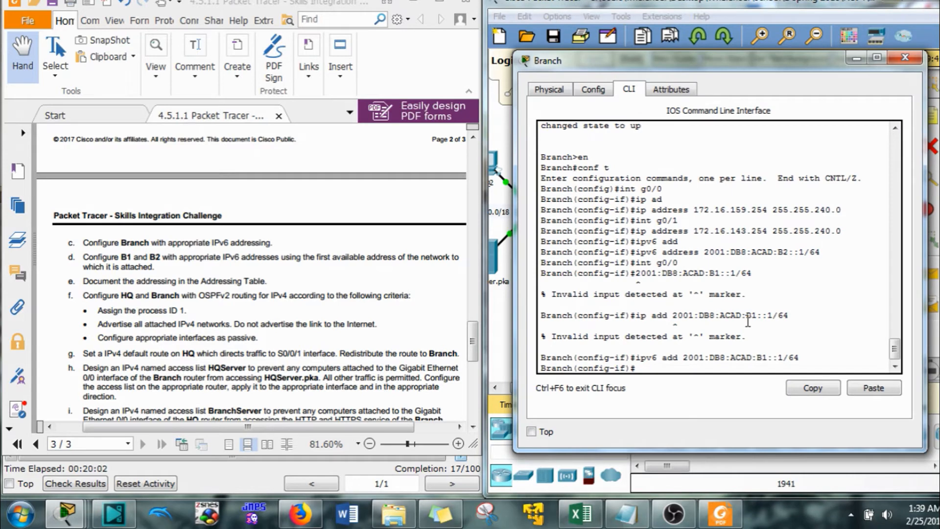
pyautogui.write('exit')
pyautogui.press('Return')
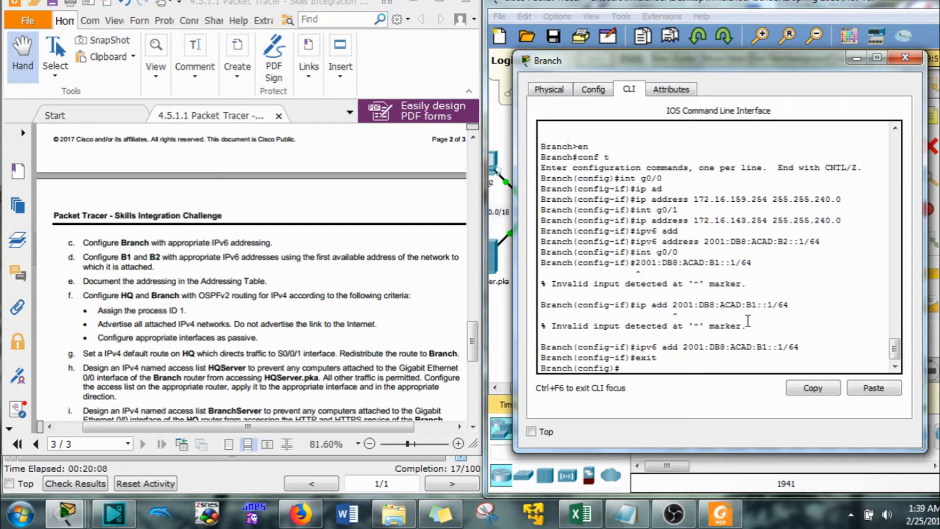
pyautogui.write('router os')
pyautogui.press('Tab')
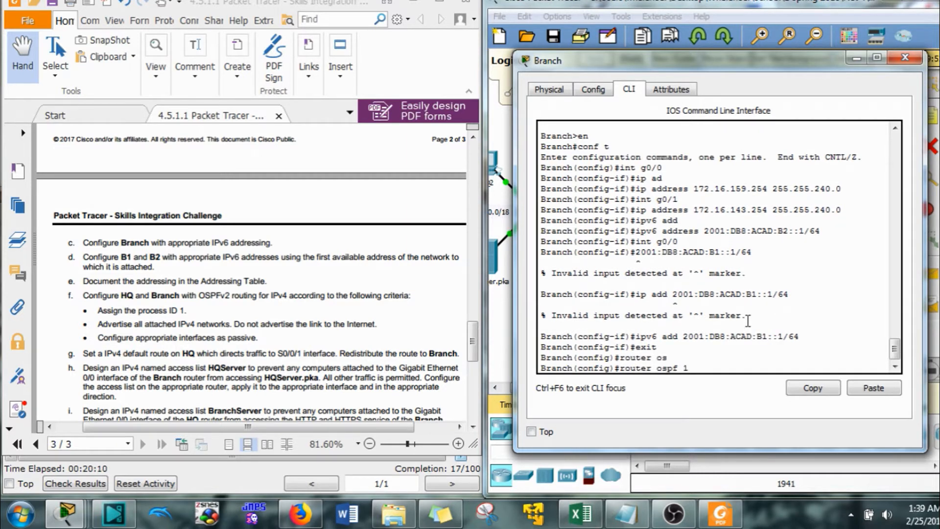
pyautogui.write('1')
pyautogui.press('Return')
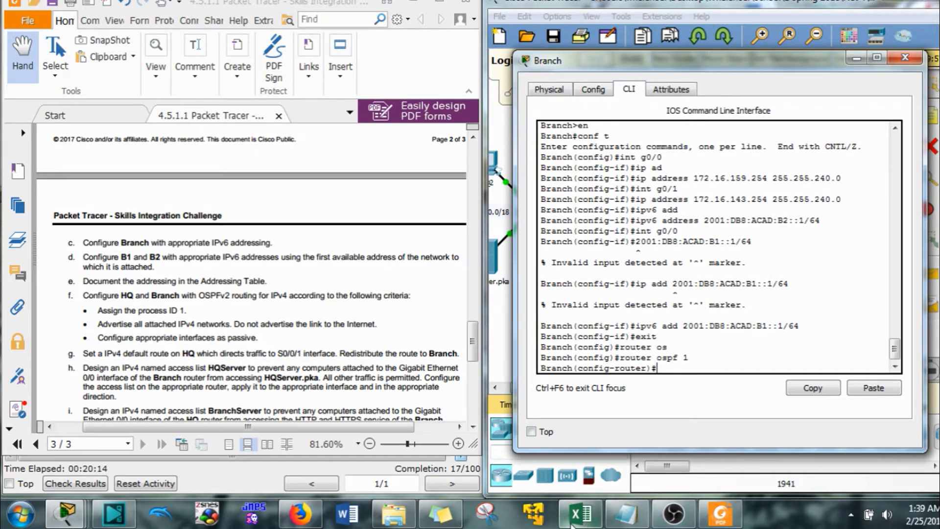
# Step: Check the wildcard mask in the Excel subnet sheet and advertise network 172.16.144.0 0.0.15.255 in area 0 on Branch
pyautogui.click(582, 513)
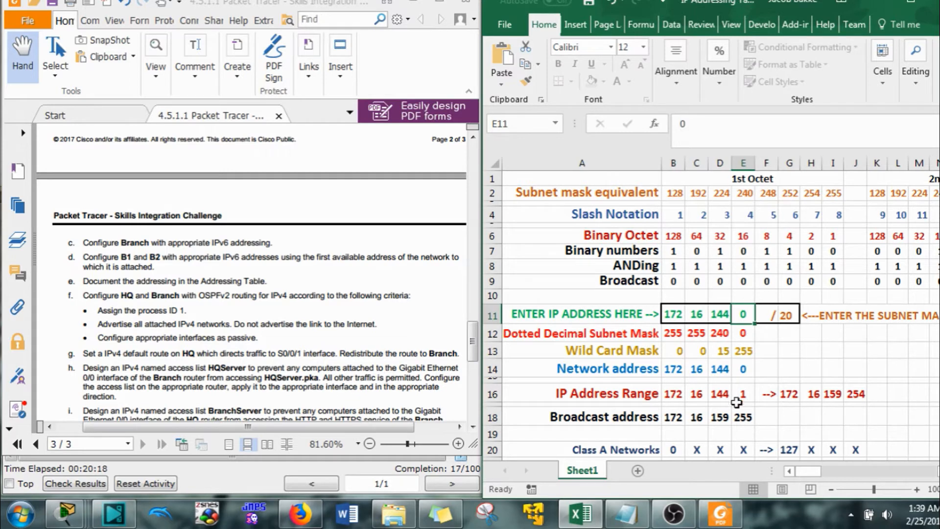
pyautogui.click(878, 5)
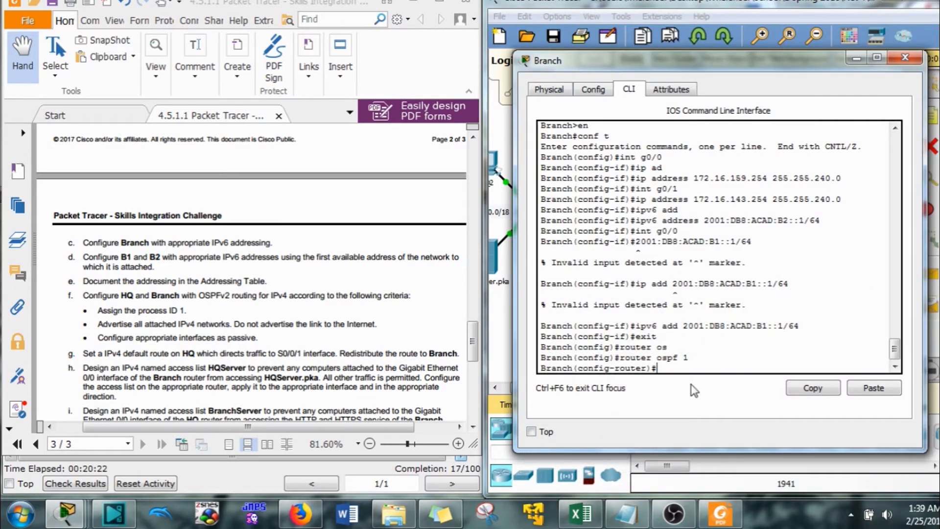
pyautogui.write('work 172')
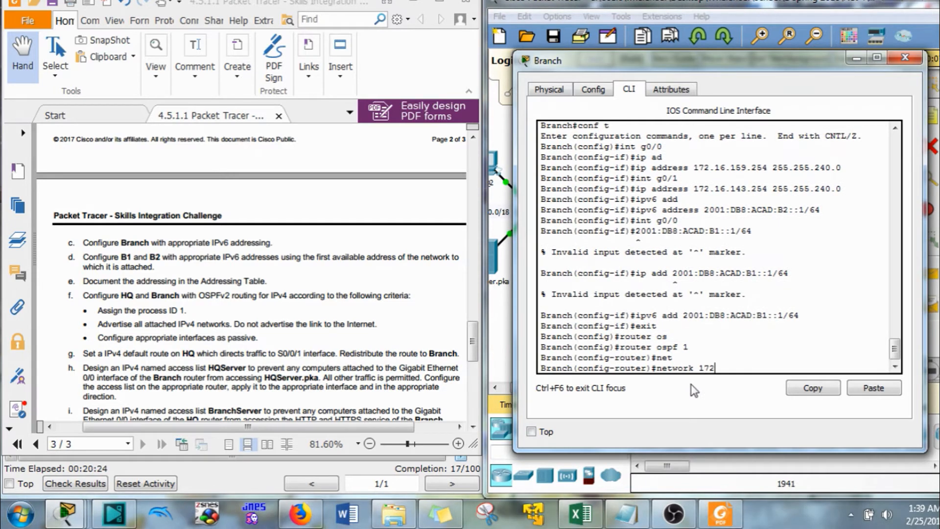
pyautogui.write('.16.144.0')
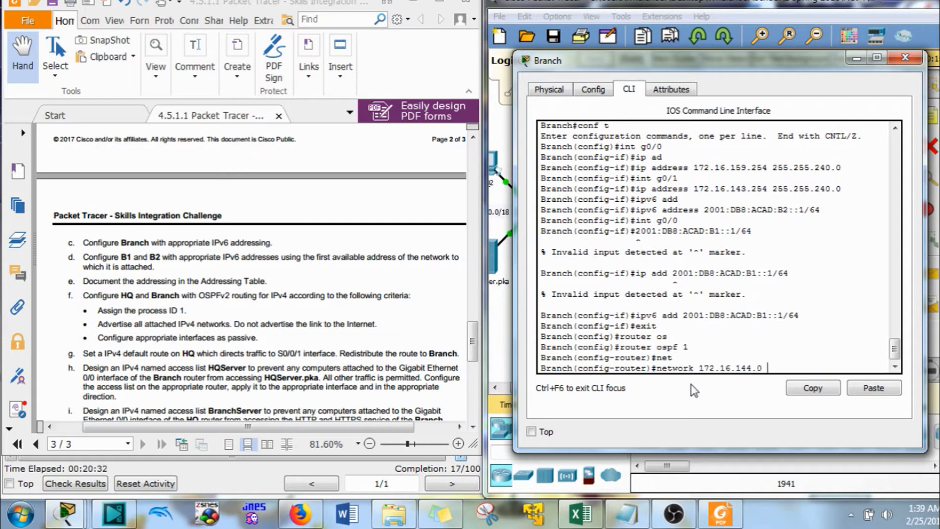
pyautogui.click(582, 519)
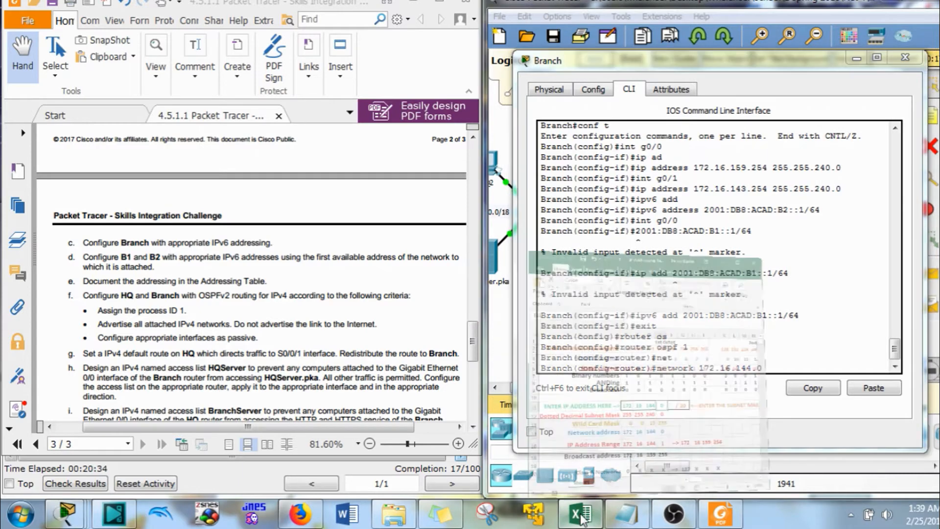
pyautogui.click(582, 519)
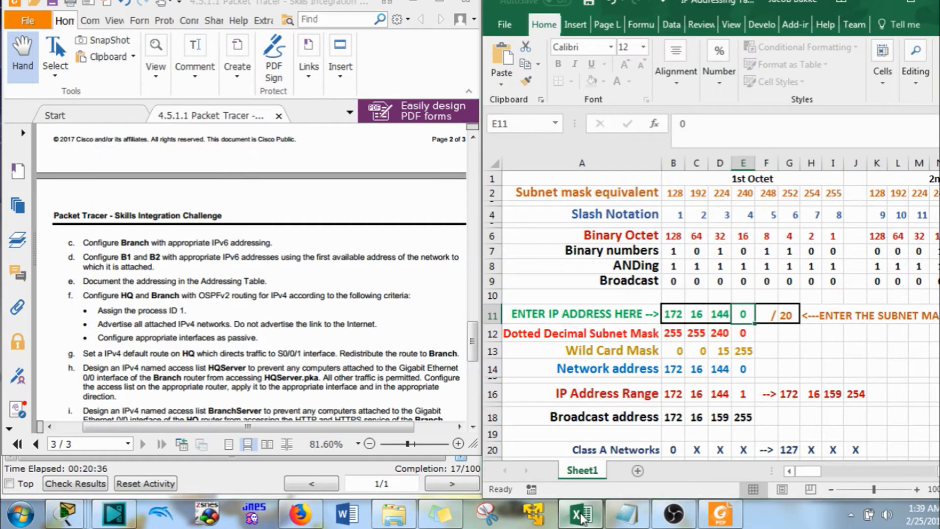
pyautogui.write('0 0')
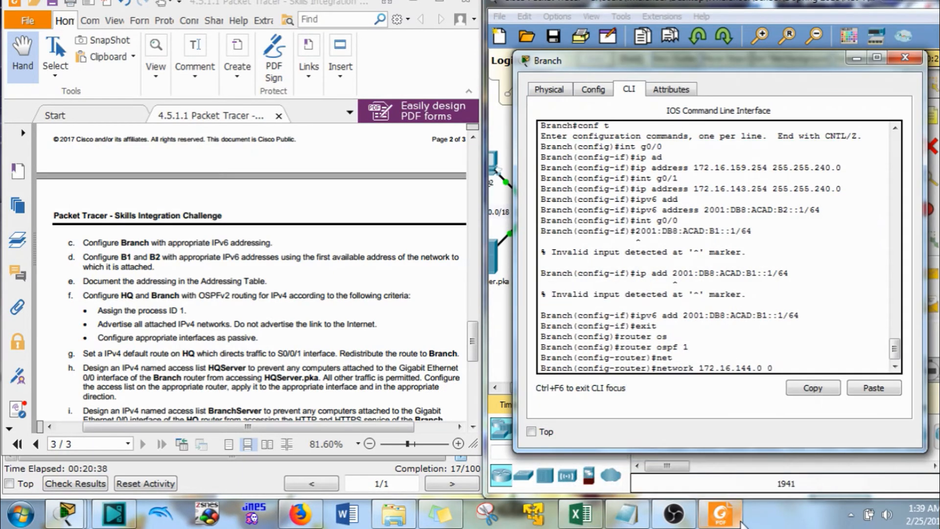
pyautogui.write('.0.15.255 are')
pyautogui.press('Tab')
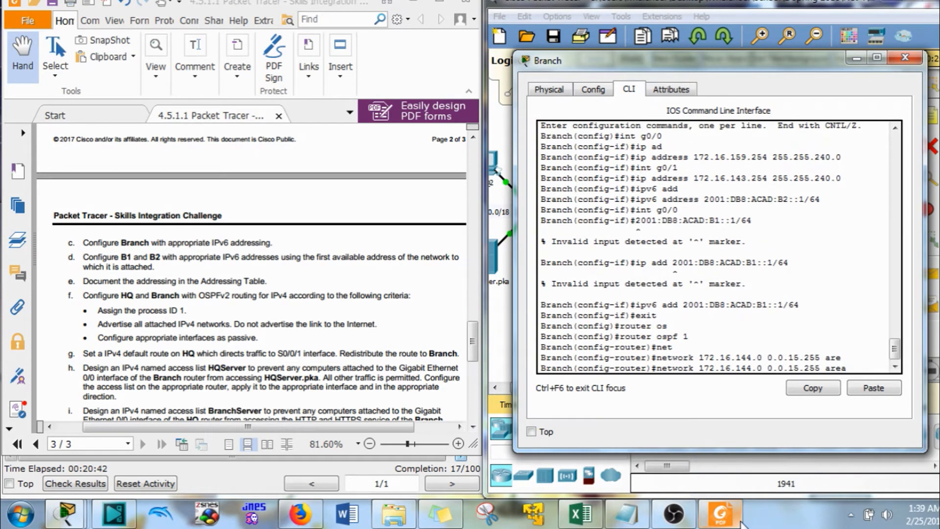
pyautogui.write('0')
pyautogui.press('Return')
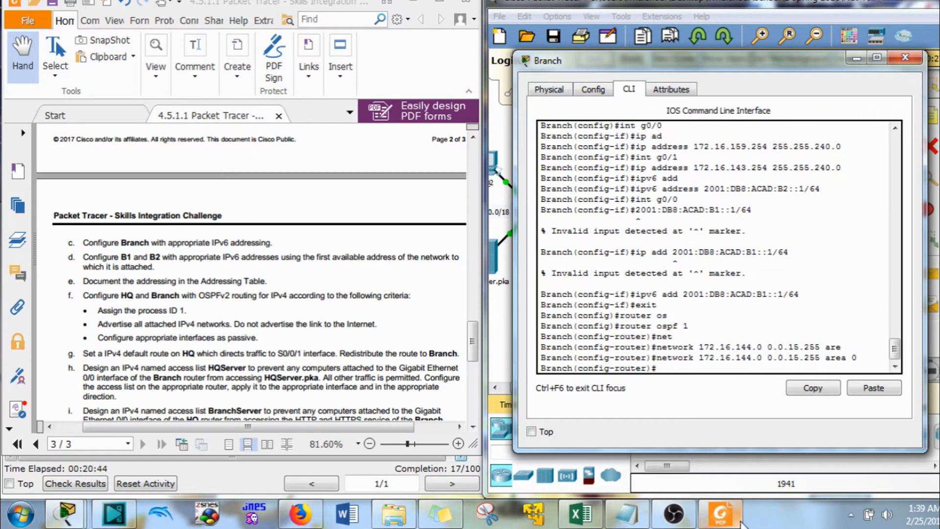
# Step: Advertise network 172.16.128.0 with wildcard mask 0.0.15.255 in OSPF area 0 on Branch
pyautogui.press('Up')
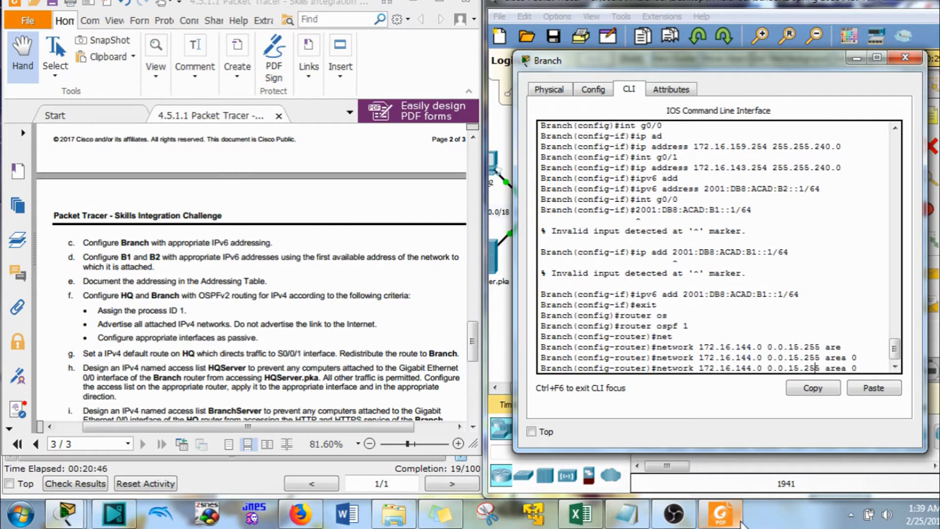
pyautogui.press('BackSpace')
pyautogui.press('BackSpace')
pyautogui.write('59')
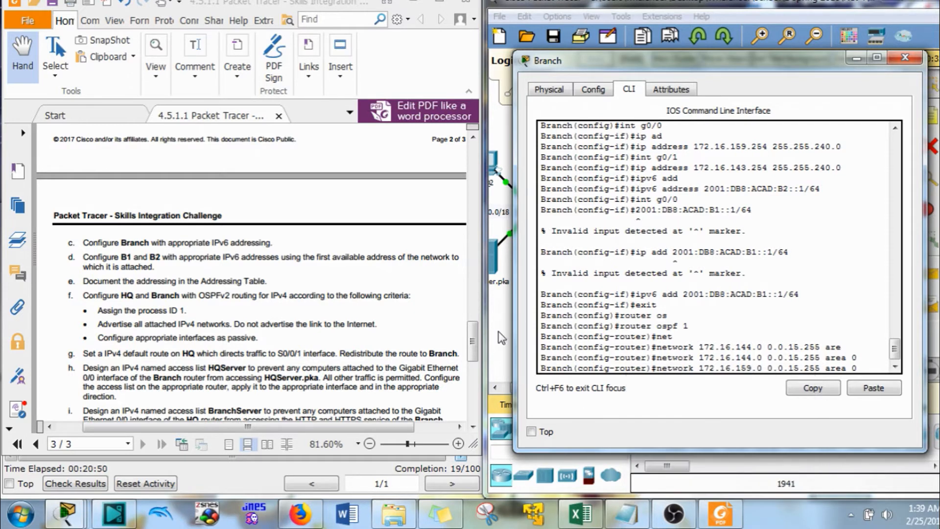
pyautogui.press('BackSpace')
pyautogui.press('BackSpace')
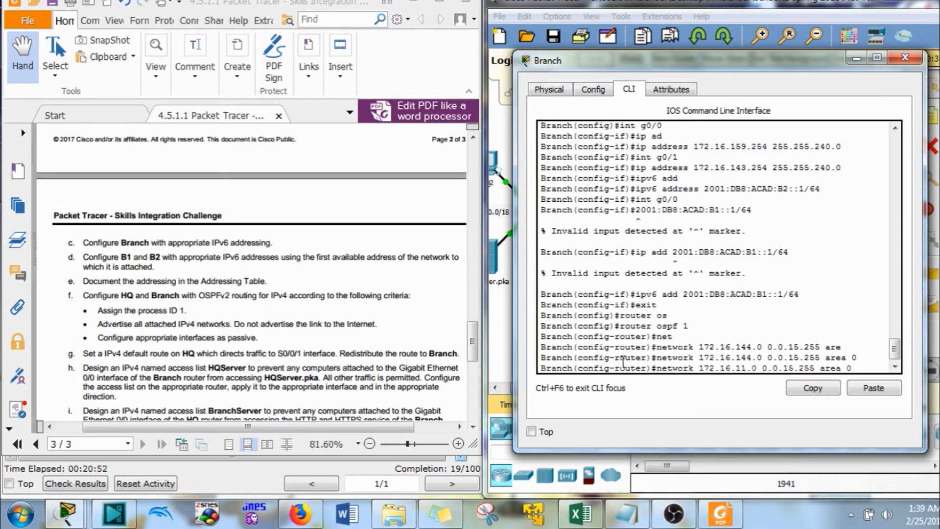
pyautogui.write('28')
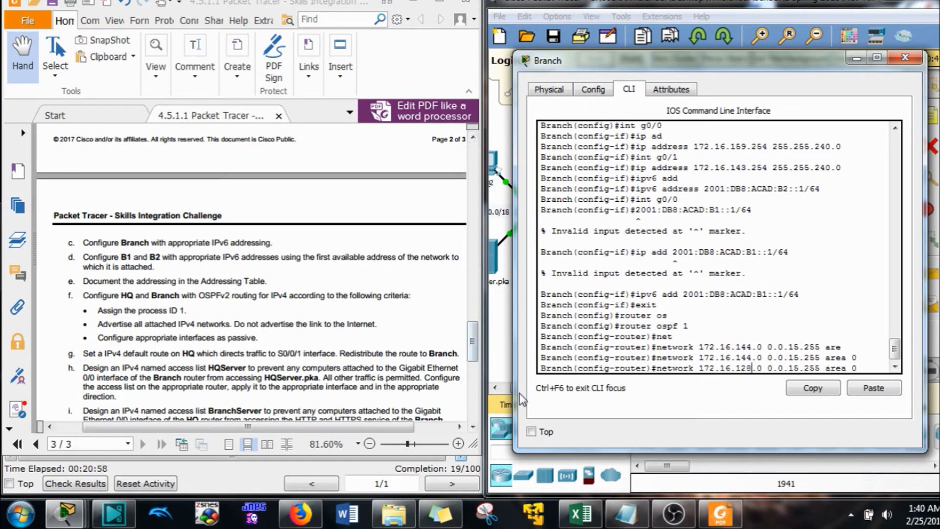
pyautogui.press('Return')
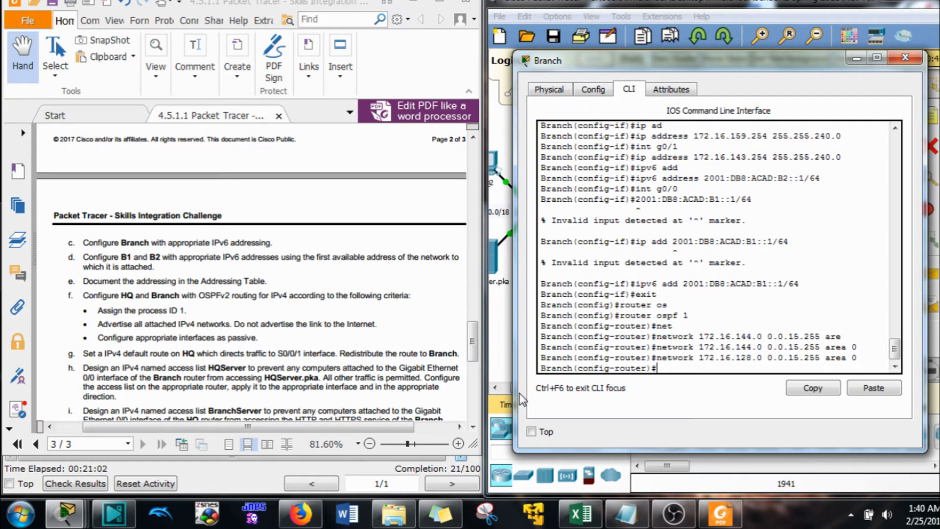
# Step: Move the Branch window off the topology and advertise network 192.160.0.0 with wildcard mask 0.0.0.3 in OSPF area 0
pyautogui.moveTo(683, 66); pyautogui.dragTo(285, 52)
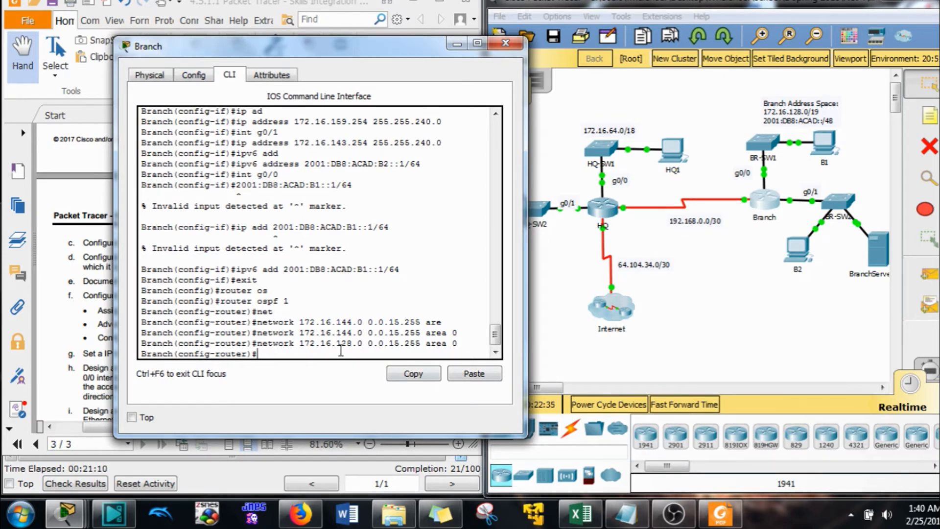
pyautogui.write('net')
pyautogui.press('Tab')
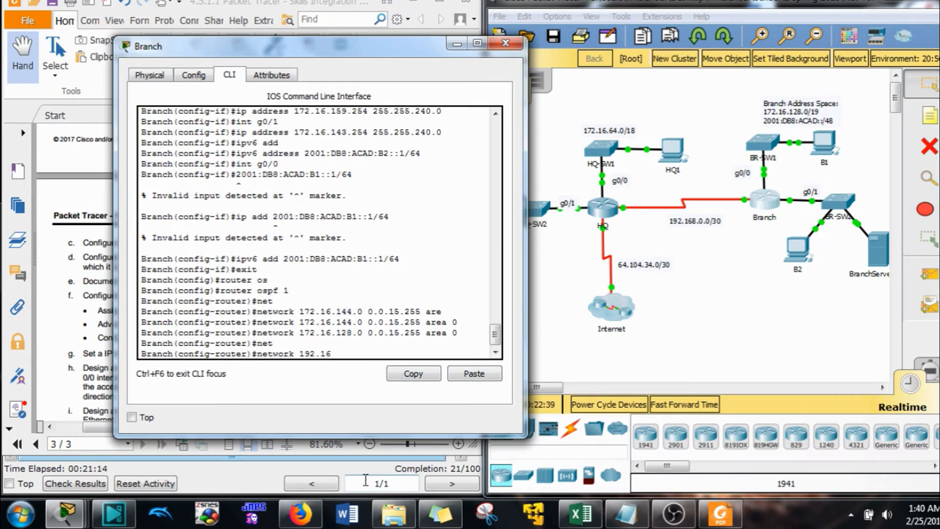
pyautogui.write('192.169')
pyautogui.press('BackSpace')
pyautogui.write('0.0.0 0.0.0.3 ar')
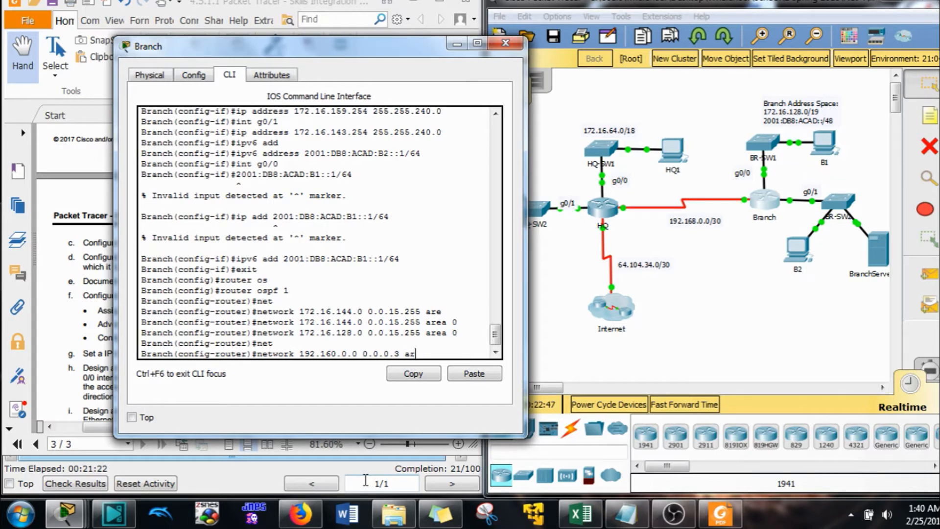
pyautogui.write('w')
pyautogui.press('Tab')
pyautogui.press('BackSpace')
pyautogui.press('Tab')
pyautogui.write('0')
pyautogui.press('Return')
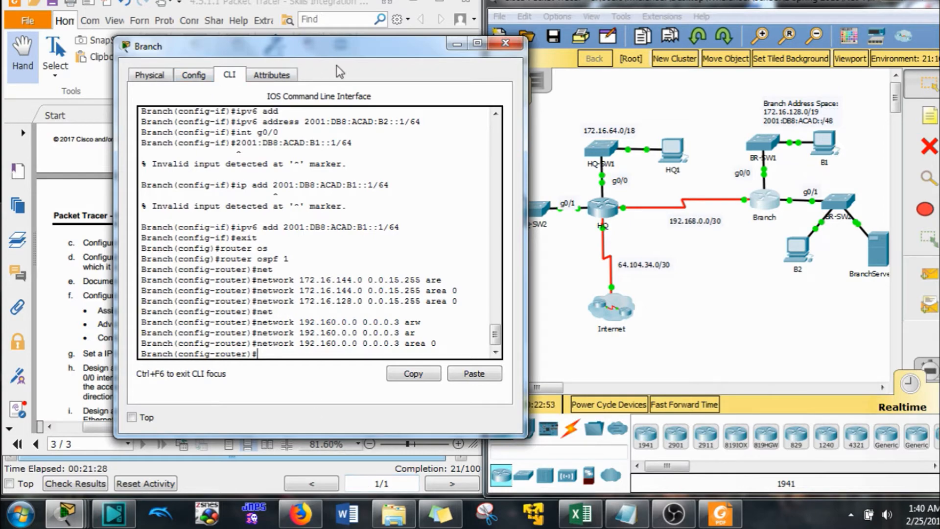
# Step: Set interfaces g0/0 and g0/1 as passive in the Branch router's OSPF process
pyautogui.moveTo(333, 52); pyautogui.dragTo(356, 37)
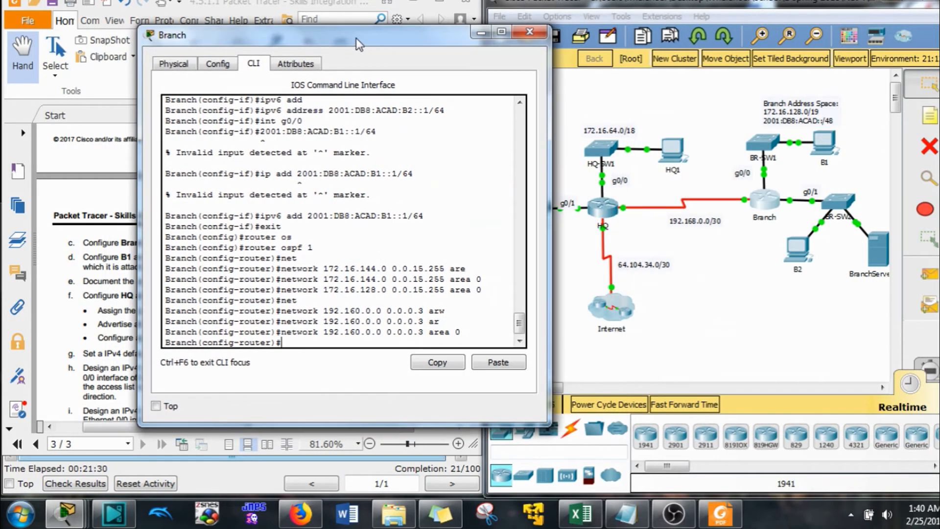
pyautogui.write('pas')
pyautogui.press('Tab')
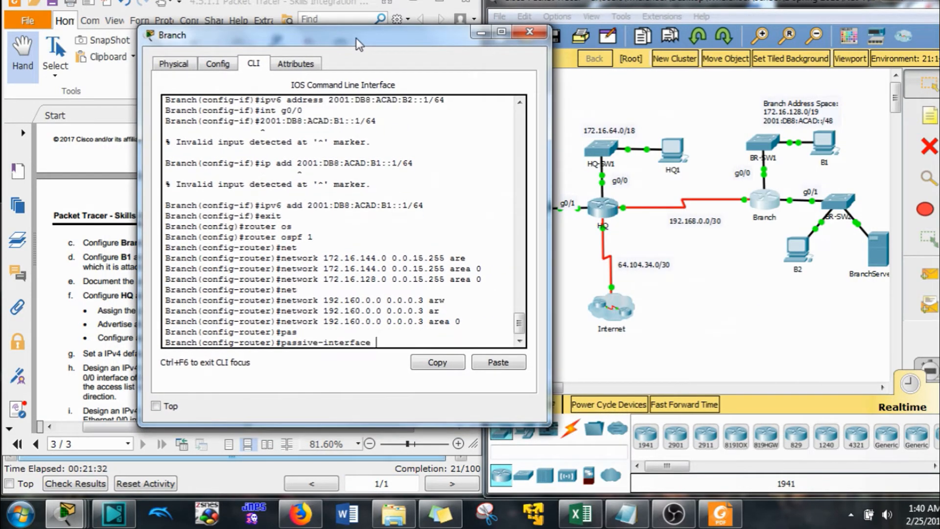
pyautogui.write('g0/0')
pyautogui.press('Return')
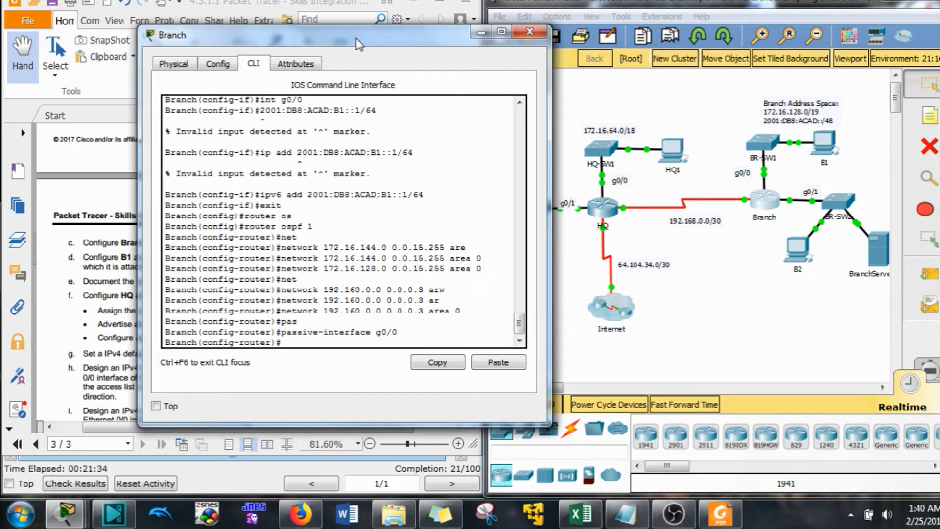
pyautogui.press('Up')
pyautogui.press('BackSpace')
pyautogui.write('1')
pyautogui.press('Return')
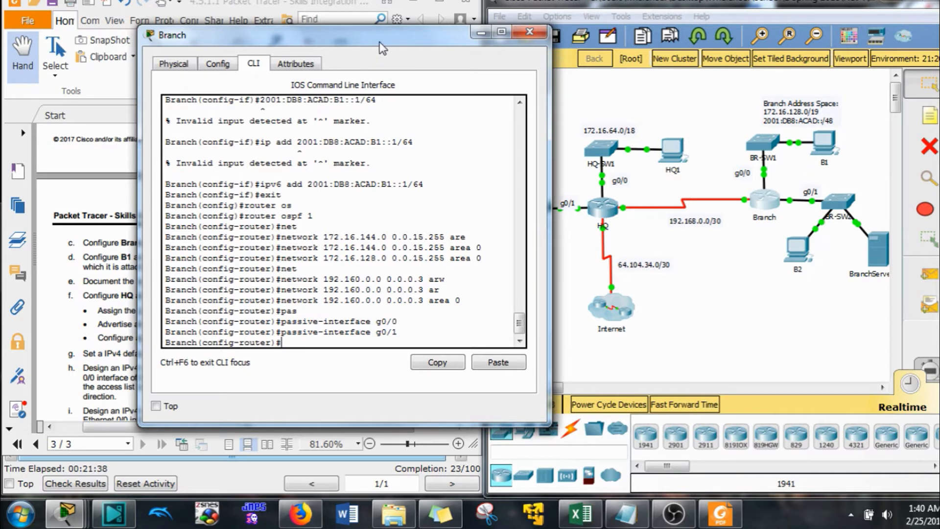
# Step: Remove the mistyped OSPF network statement 192.160.0.0 0.0.0.3 area 0 from the Branch router
pyautogui.moveTo(380, 42); pyautogui.dragTo(569, 34)
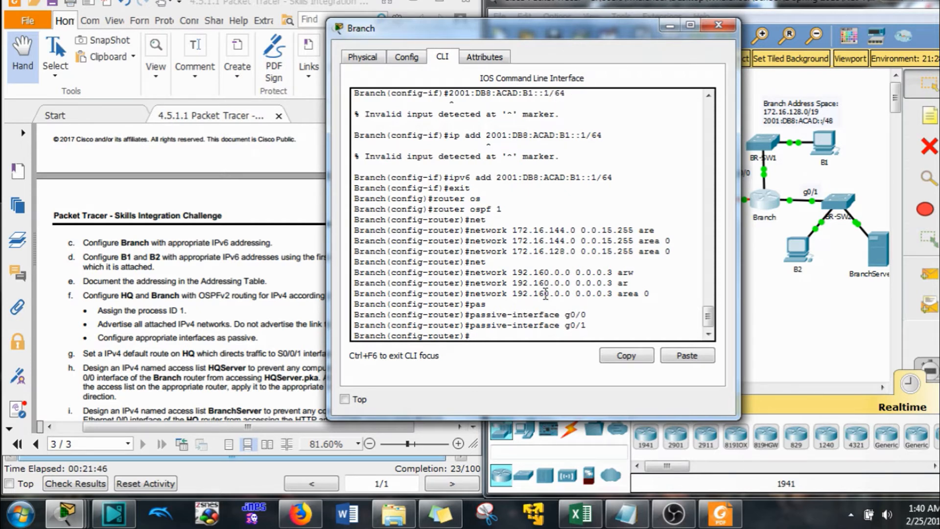
pyautogui.moveTo(549, 293); pyautogui.dragTo(544, 293)
pyautogui.click(547, 336)
pyautogui.press('Up')
pyautogui.press('Up')
pyautogui.press('Up')
pyautogui.press('Up')
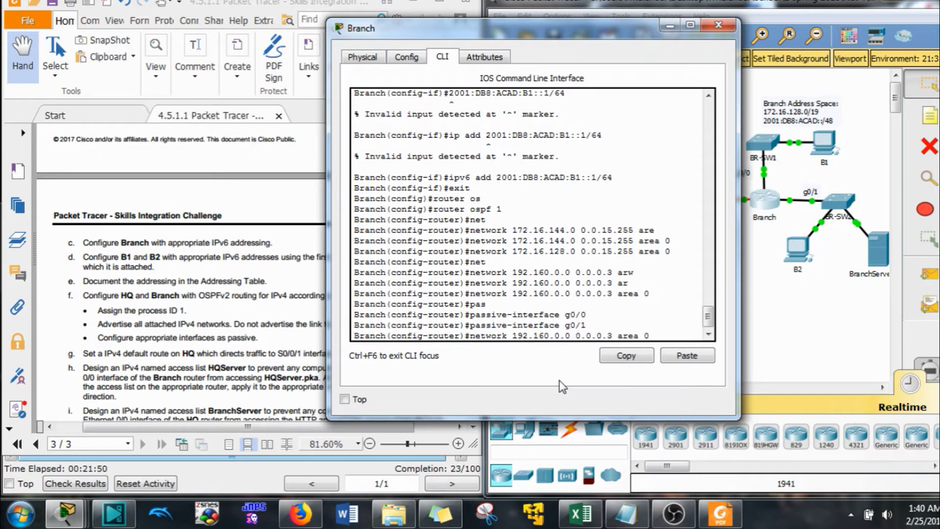
pyautogui.press('Left')
pyautogui.press('Left')
pyautogui.press('Left')
pyautogui.press('Left')
pyautogui.press('Left')
pyautogui.press('Left')
pyautogui.press('Left')
pyautogui.press('Left')
pyautogui.press('Left')
pyautogui.press('Left')
pyautogui.press('Left')
pyautogui.press('Left')
pyautogui.press('Left')
pyautogui.press('Left')
pyautogui.press('Left')
pyautogui.press('Left')
pyautogui.press('Left')
pyautogui.press('Left')
pyautogui.press('Left')
pyautogui.press('Left')
pyautogui.press('Left')
pyautogui.press('Left')
pyautogui.press('Left')
pyautogui.press('Left')
pyautogui.press('Left')
pyautogui.press('Left')
pyautogui.press('Left')
pyautogui.press('Left')
pyautogui.press('Left')
pyautogui.press('Left')
pyautogui.press('Left')
pyautogui.press('Left')
pyautogui.press('Left')
pyautogui.press('Left')
pyautogui.write('no')
pyautogui.press('Return')
# Step: Advertise network 192.168.0.0 with wildcard mask 0.0.0.3 in OSPF area 0 on Branch
pyautogui.press('Up')
pyautogui.press('Up')
pyautogui.press('Up')
pyautogui.press('Up')
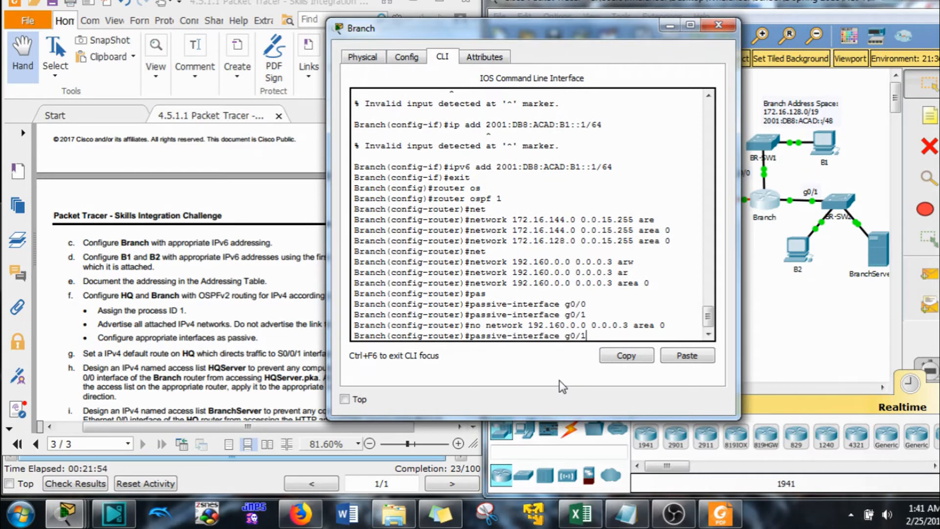
pyautogui.press('Up')
pyautogui.press('Up')
pyautogui.press('Left')
pyautogui.press('Left')
pyautogui.press('Left')
pyautogui.press('Left')
pyautogui.press('Left')
pyautogui.press('Left')
pyautogui.press('Left')
pyautogui.press('Left')
pyautogui.press('Left')
pyautogui.press('Left')
pyautogui.press('Left')
pyautogui.press('Left')
pyautogui.press('Left')
pyautogui.press('Left')
pyautogui.press('Left')
pyautogui.press('Left')
pyautogui.press('Left')
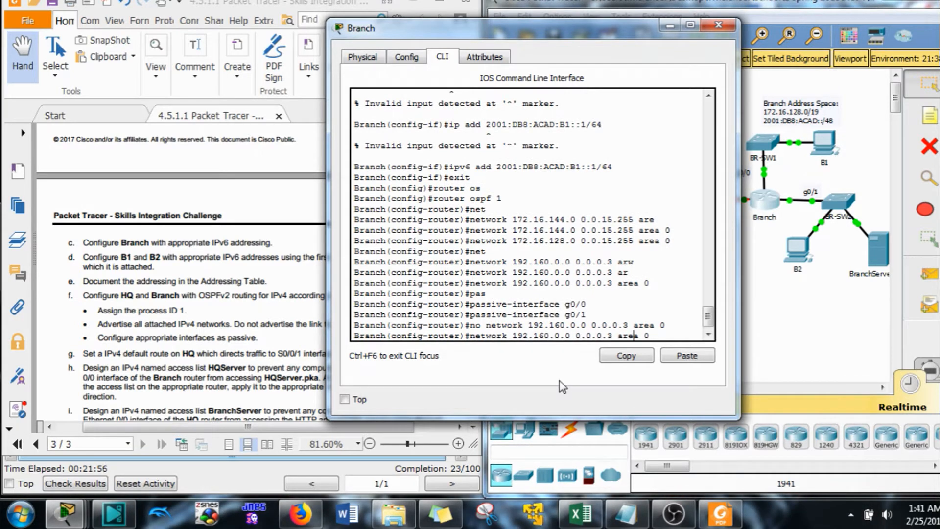
pyautogui.press('Left')
pyautogui.press('Left')
pyautogui.press('BackSpace')
pyautogui.write('2')
pyautogui.press('BackSpace')
pyautogui.write('8')
pyautogui.press('Return')
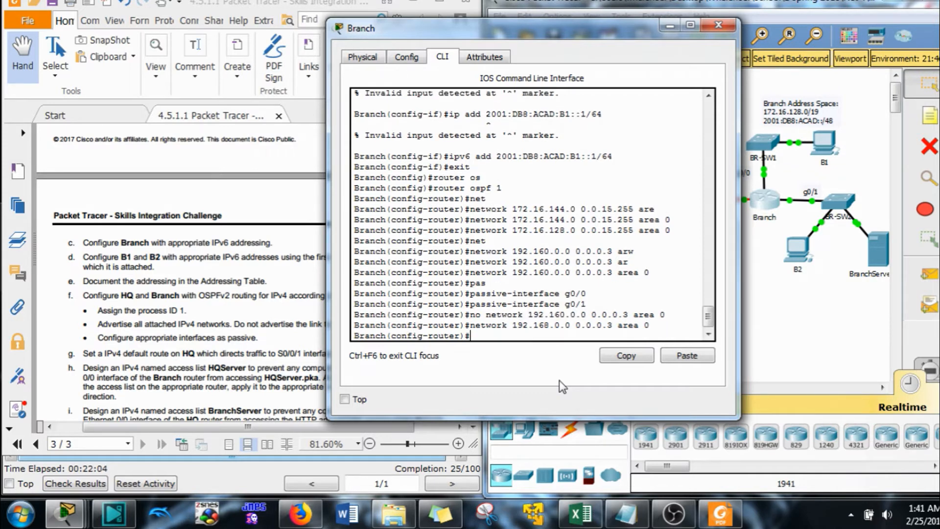
# Step: Minimize the Branch window, review the remaining tasks in the instructions PDF and open the HQ router's CLI
pyautogui.moveTo(643, 28); pyautogui.dragTo(829, 51)
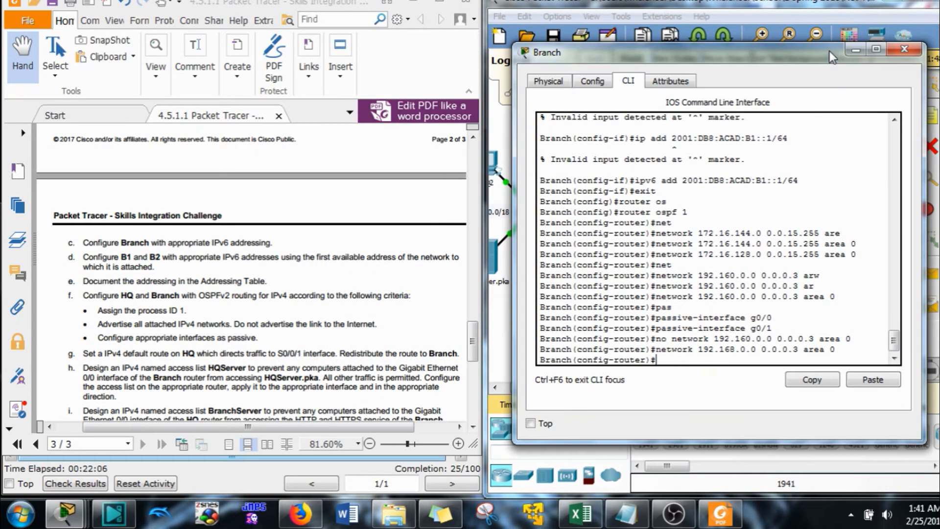
pyautogui.click(857, 52)
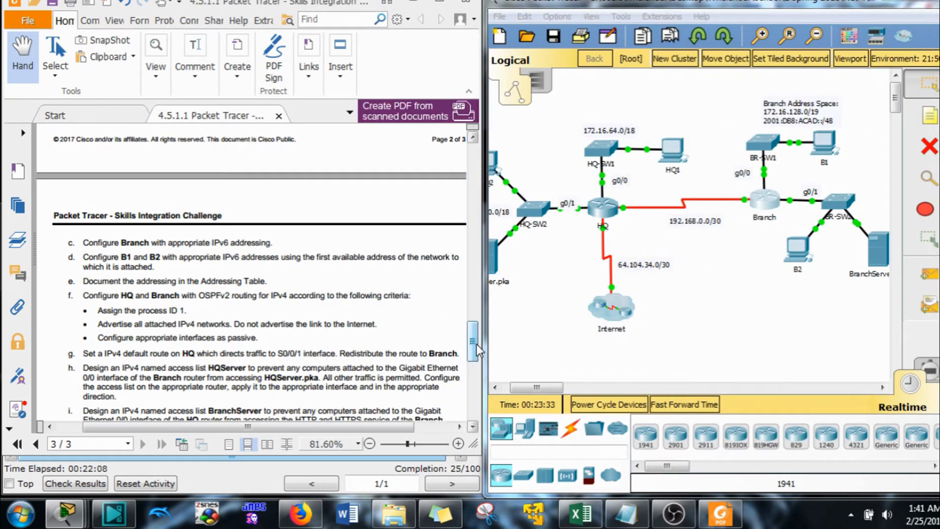
pyautogui.moveTo(477, 344)
pyautogui.mouseDown()
pyautogui.moveTo(478, 370)
pyautogui.moveTo(480, 332)
pyautogui.moveTo(483, 359)
pyautogui.mouseUp()
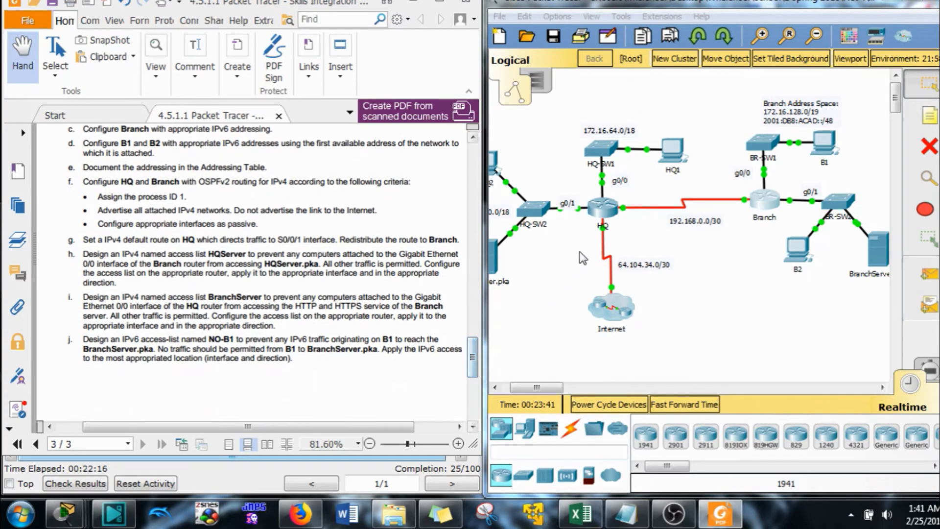
pyautogui.click(602, 209)
pyautogui.moveTo(484, 39); pyautogui.dragTo(669, 14)
pyautogui.click(586, 39)
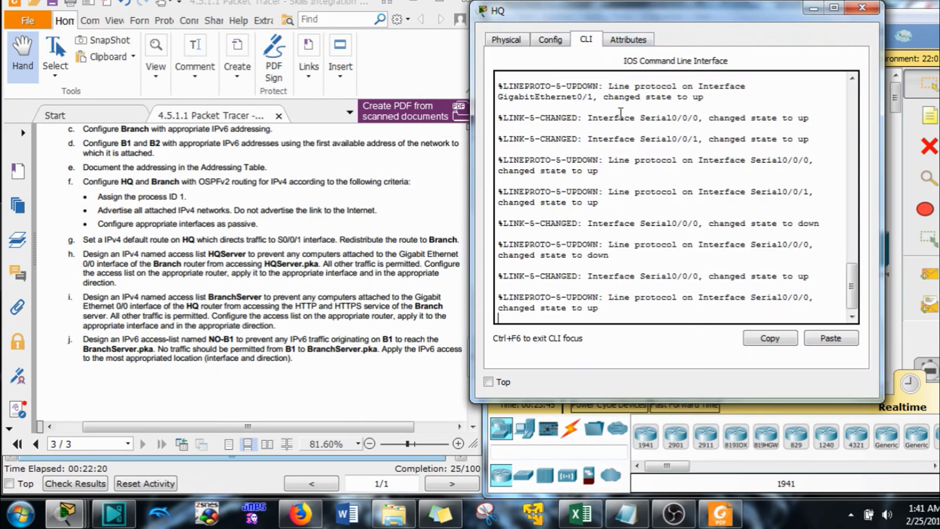
# Step: Enter global configuration mode on HQ and start OSPF routing with process ID 1
pyautogui.press('Return')
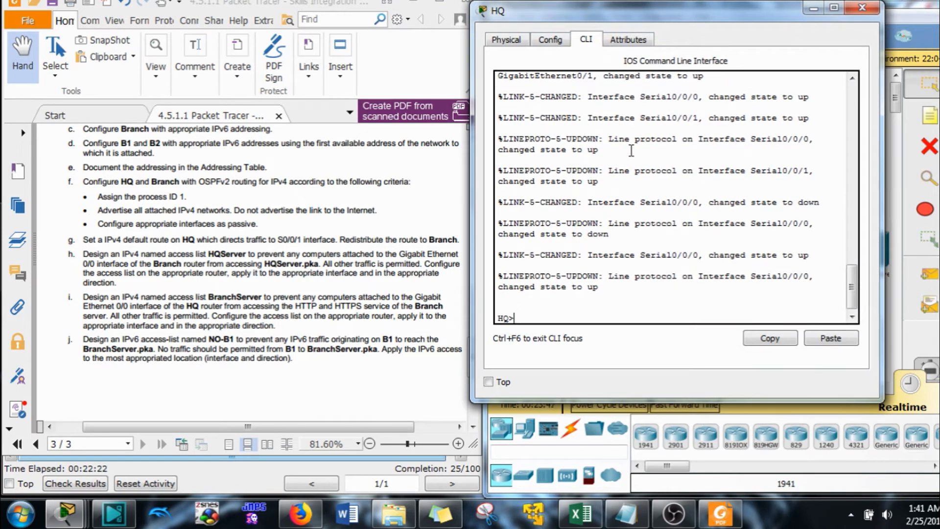
pyautogui.press('Return')
pyautogui.write('en')
pyautogui.press('Return')
pyautogui.write('conf t')
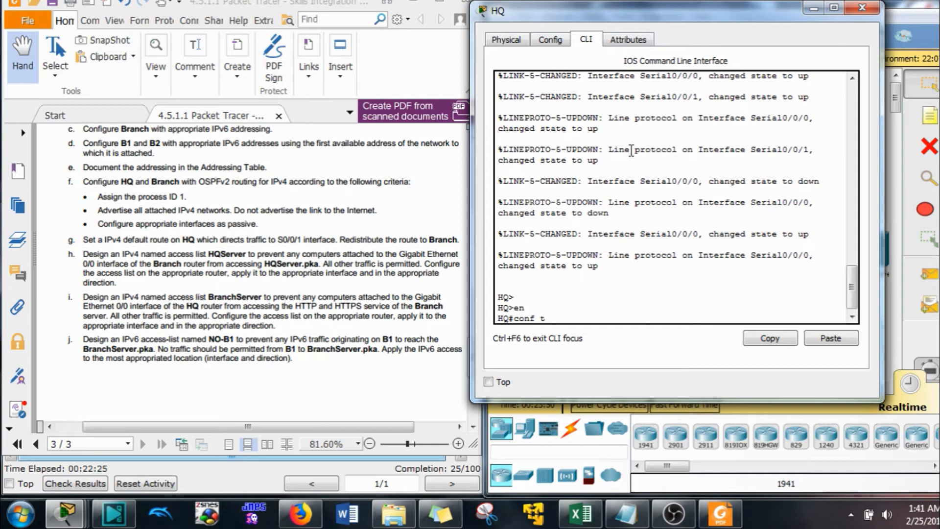
pyautogui.press('Return')
pyautogui.write('rou')
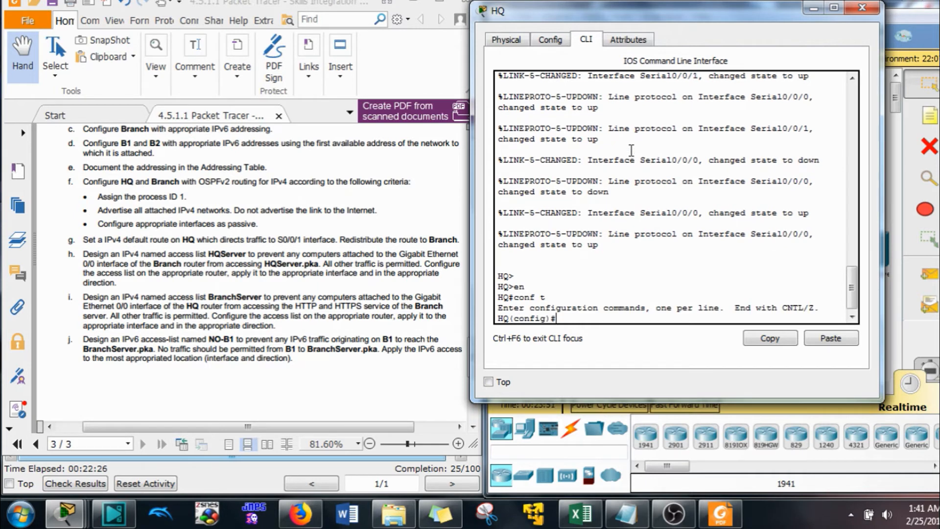
pyautogui.write('ter os')
pyautogui.press('Tab')
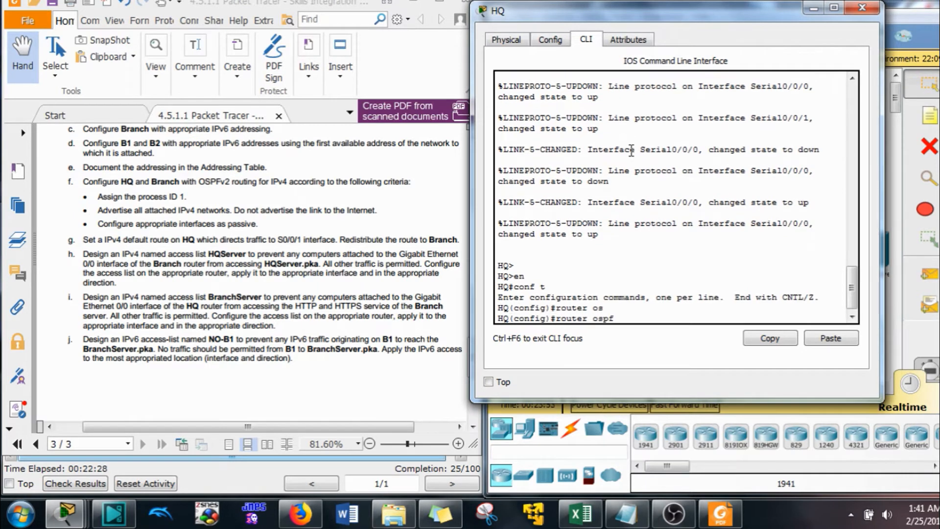
pyautogui.write('1')
pyautogui.press('Return')
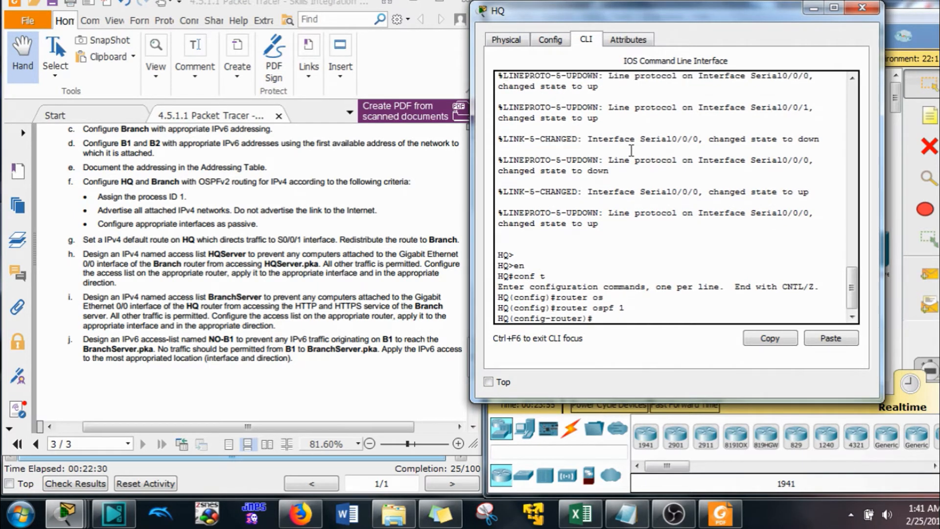
# Step: Begin a network statement on HQ and work out the wildcard mask for 172.16.0.0 /18 in the Excel subnet sheet
pyautogui.write('net')
pyautogui.press('Tab')
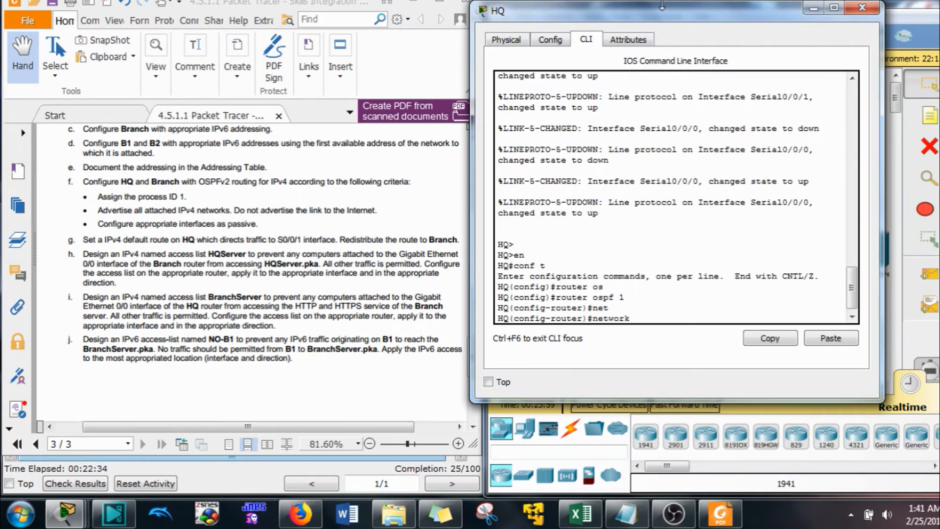
pyautogui.moveTo(659, 15); pyautogui.dragTo(216, 68)
pyautogui.moveTo(553, 387); pyautogui.dragTo(545, 387)
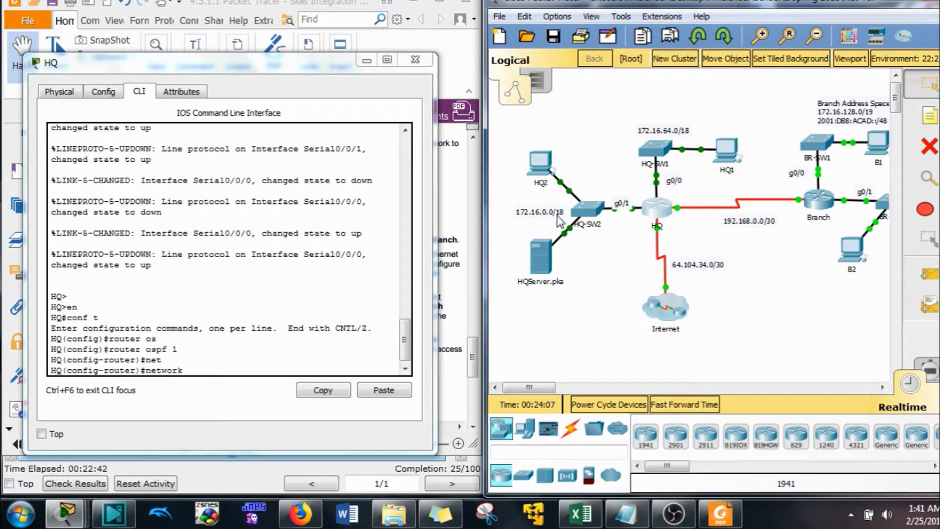
pyautogui.click(580, 514)
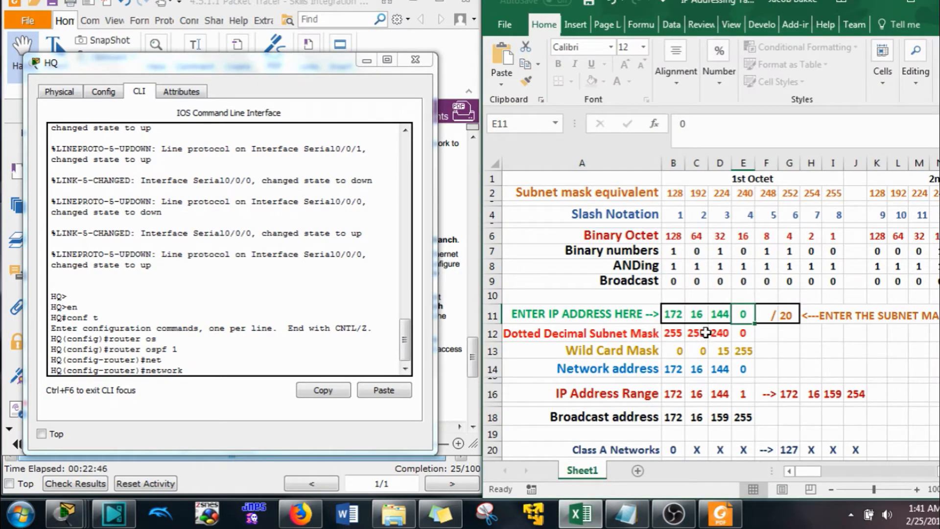
pyautogui.click(714, 316)
pyautogui.write('0')
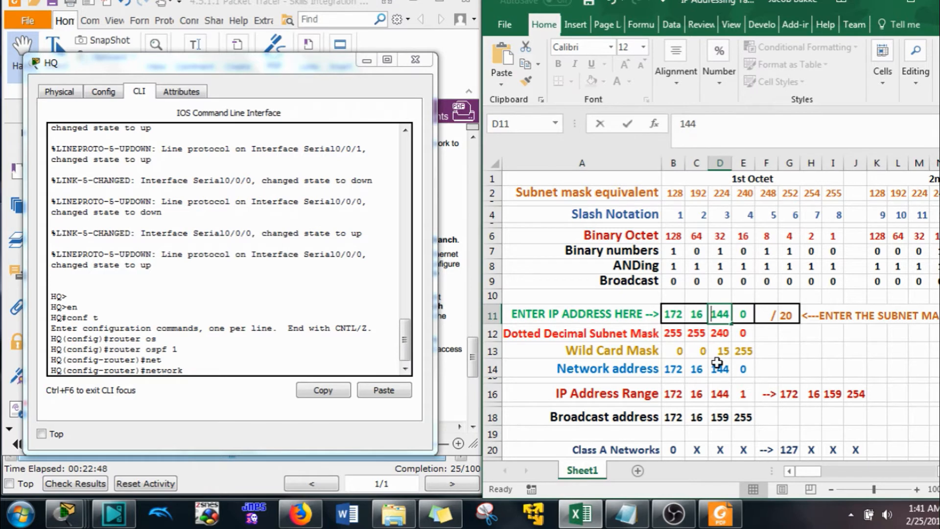
pyautogui.press('Tab')
pyautogui.click(786, 313)
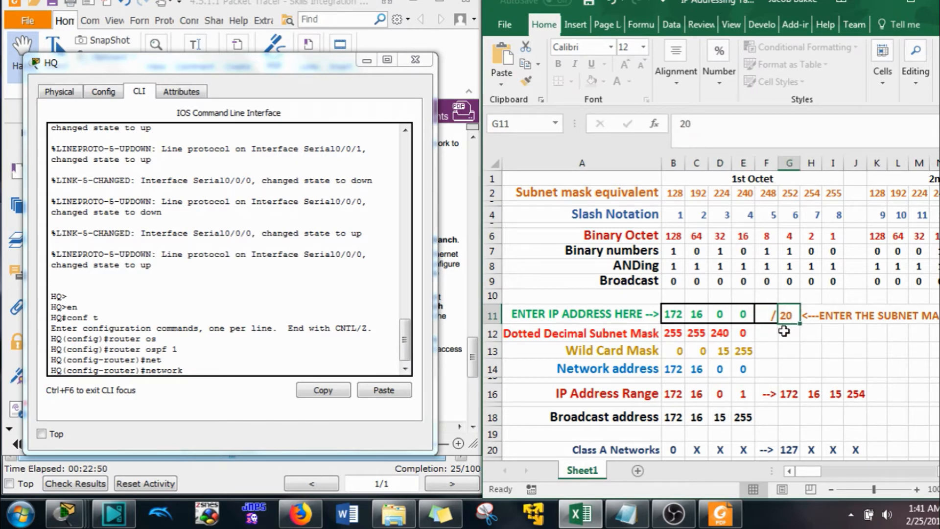
pyautogui.write('18')
pyautogui.press('Return')
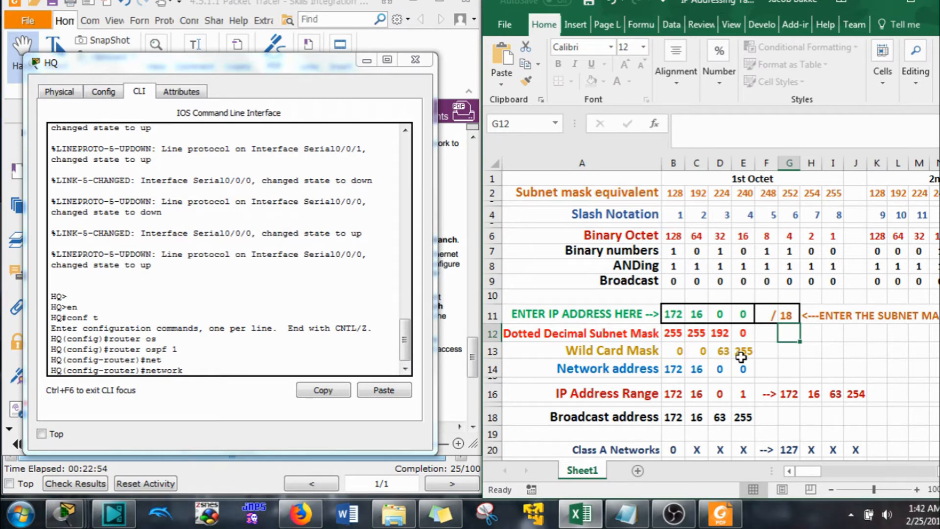
pyautogui.click(876, 4)
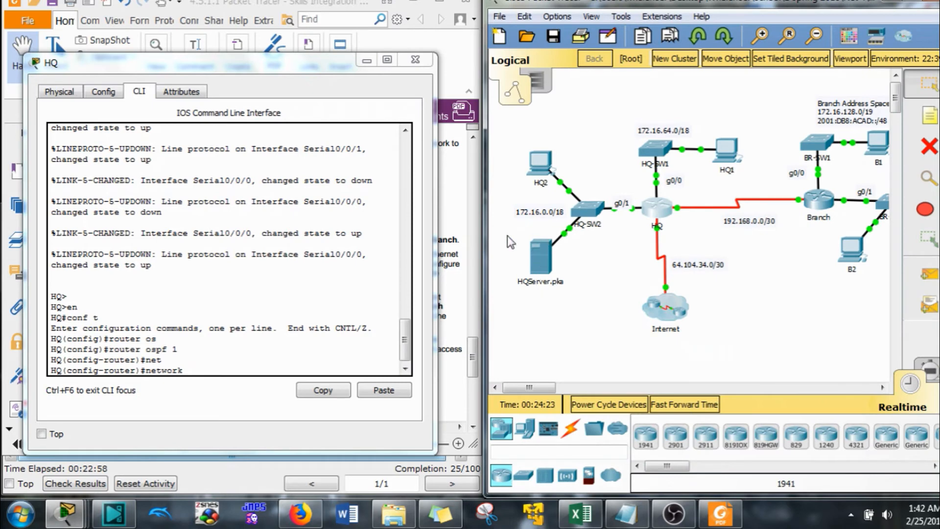
# Step: Advertise network 172.16.0.0 with wildcard mask 0.0.63.255 in OSPF area 0 on HQ, rechecking the mask in Excel
pyautogui.click(255, 447)
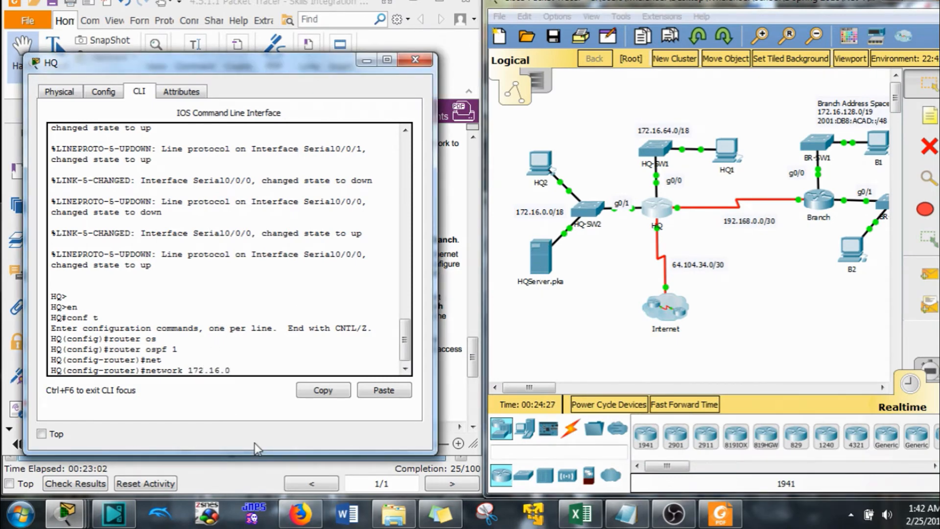
pyautogui.write('643')
pyautogui.press('BackSpace')
pyautogui.press('BackSpace')
pyautogui.write('3.255')
pyautogui.click(596, 517)
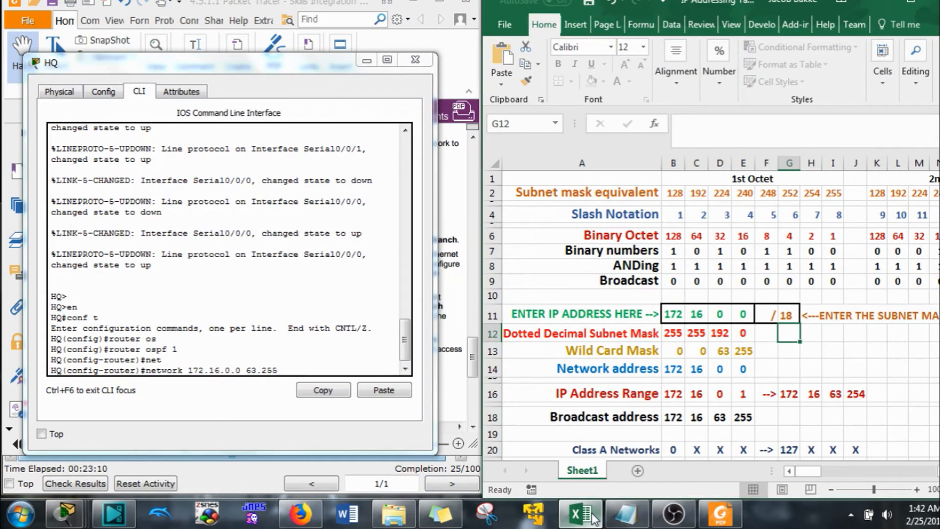
pyautogui.click(597, 518)
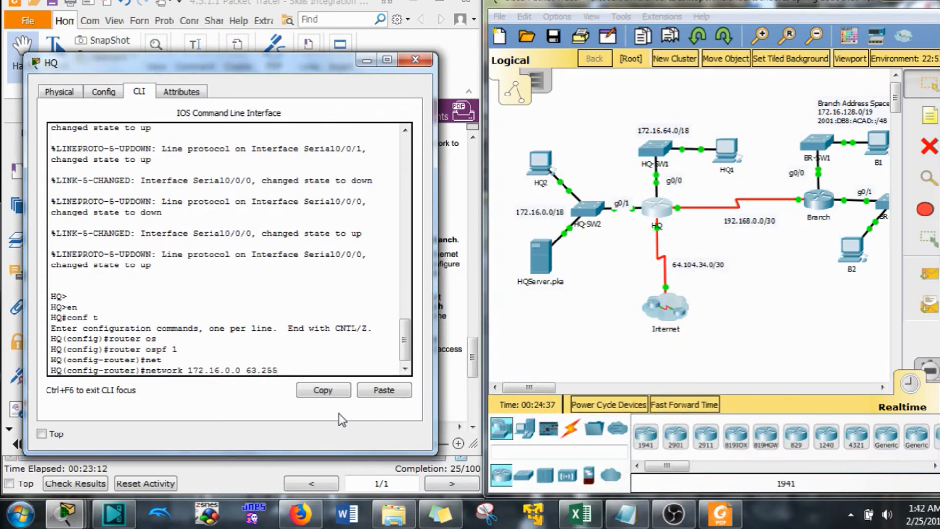
pyautogui.press('Left')
pyautogui.press('Left')
pyautogui.press('Left')
pyautogui.press('Left')
pyautogui.press('Left')
pyautogui.press('Left')
pyautogui.press('Left')
pyautogui.press('Left')
pyautogui.write('0.0.')
pyautogui.press('Right')
pyautogui.press('Right')
pyautogui.press('Right')
pyautogui.press('Right')
pyautogui.press('Right')
pyautogui.press('Right')
pyautogui.press('Right')
pyautogui.write('are')
pyautogui.press('Tab')
pyautogui.press('Tab')
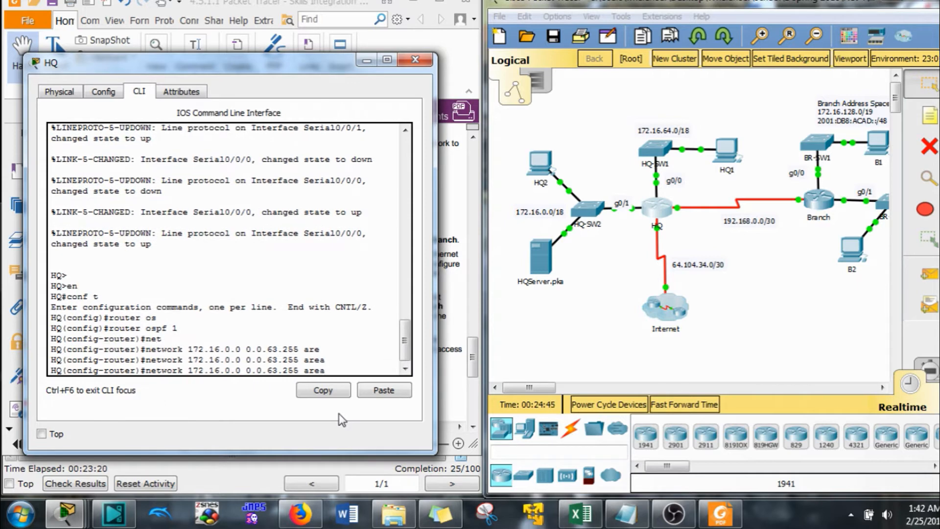
pyautogui.write('0')
pyautogui.press('Return')
# Step: Advertise network 172.16.64.0 with wildcard mask 0.0.63.255 in OSPF area 0 on HQ by adapting the previous network statement
pyautogui.press('Up')
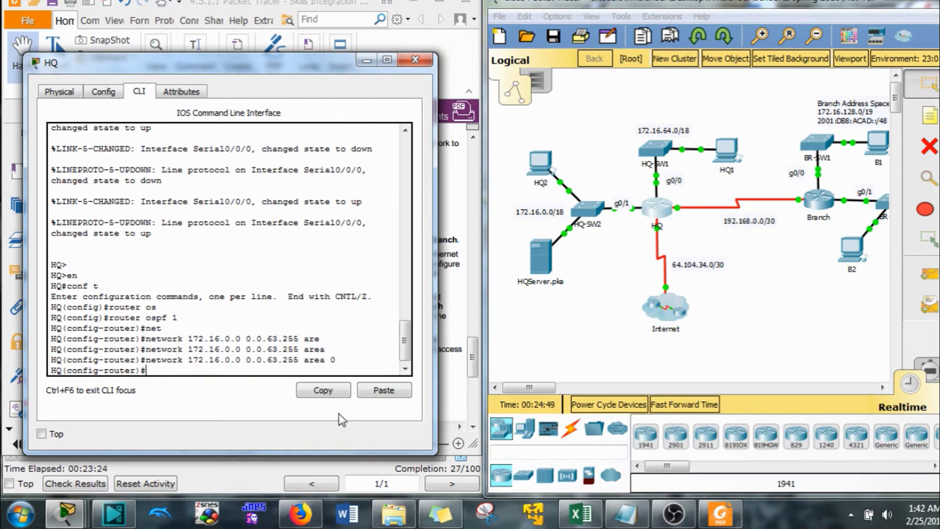
pyautogui.press('Left')
pyautogui.press('Left')
pyautogui.press('Left')
pyautogui.press('Left')
pyautogui.press('Left')
pyautogui.press('Left')
pyautogui.press('Left')
pyautogui.press('Left')
pyautogui.press('Left')
pyautogui.press('Left')
pyautogui.press('Left')
pyautogui.press('Left')
pyautogui.press('Left')
pyautogui.press('Left')
pyautogui.press('Left')
pyautogui.press('Left')
pyautogui.press('Left')
pyautogui.press('Left')
pyautogui.press('Left')
pyautogui.press('Left')
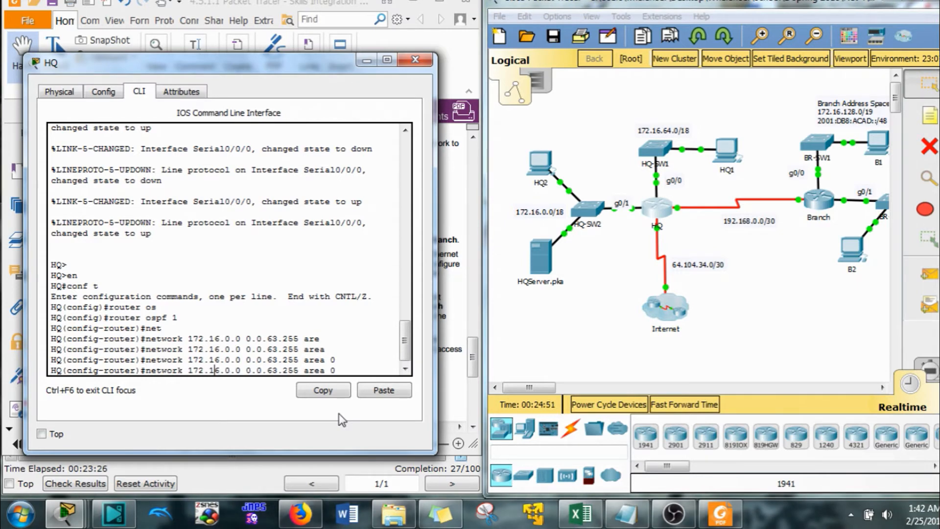
pyautogui.press('Right')
pyautogui.press('Right')
pyautogui.press('Right')
pyautogui.press('BackSpace')
pyautogui.write('63')
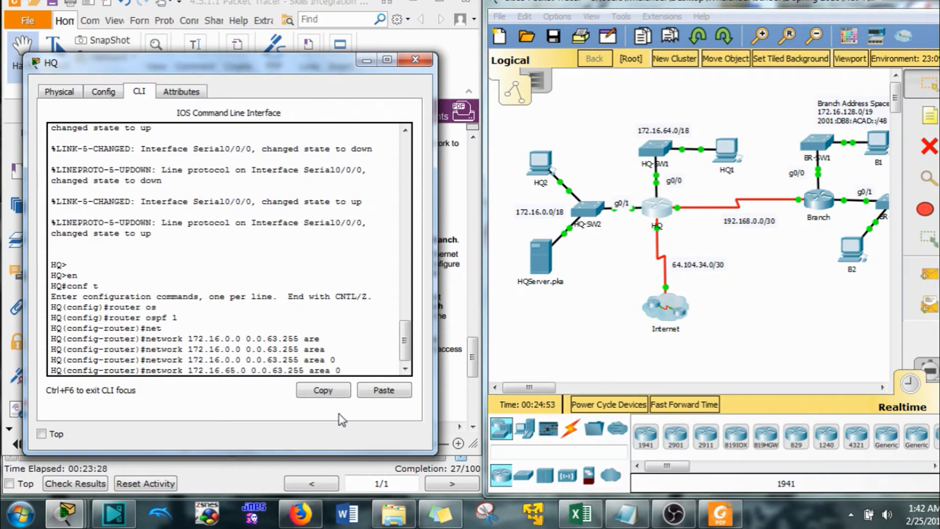
pyautogui.press('BackSpace')
pyautogui.write('4')
pyautogui.press('Return')
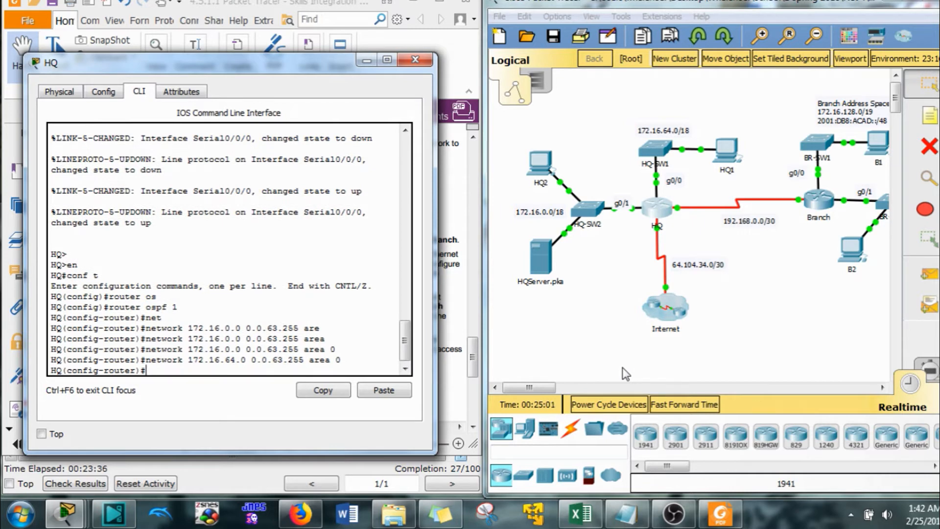
# Step: Advertise network 192.168.0.0 with wildcard mask 0.0.0.3 in OSPF area 0 on HQ
pyautogui.write('net')
pyautogui.press('Tab')
pyautogui.write('192')
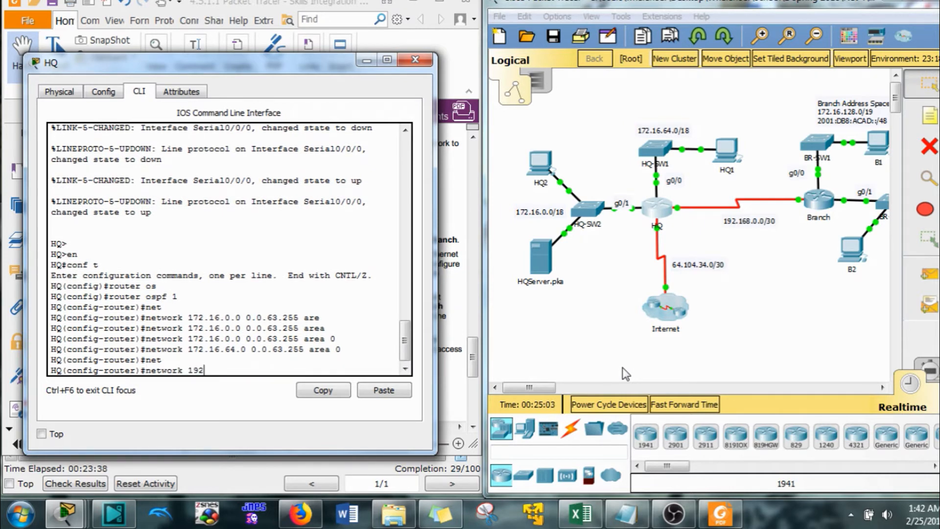
pyautogui.write('.168.0.0 0.0.0.3 are')
pyautogui.press('Tab')
pyautogui.write('0')
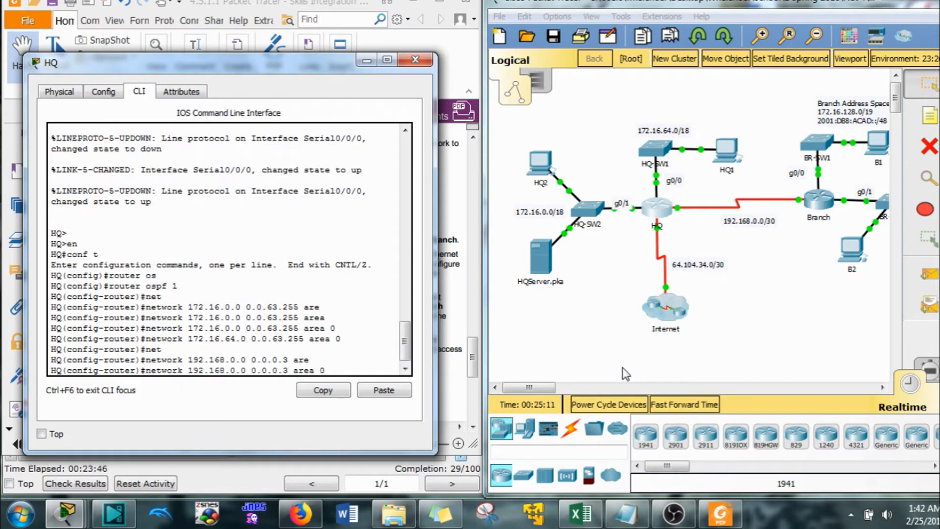
pyautogui.press('Return')
# Step: Make interfaces g0/0 and g0/1 passive in OSPF on HQ
pyautogui.write('pas')
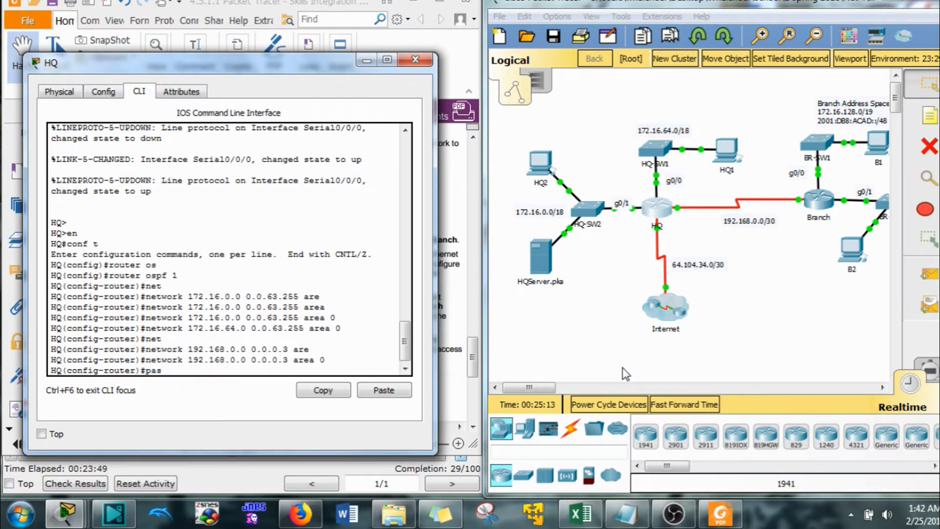
pyautogui.press('Tab')
pyautogui.write('g0/0')
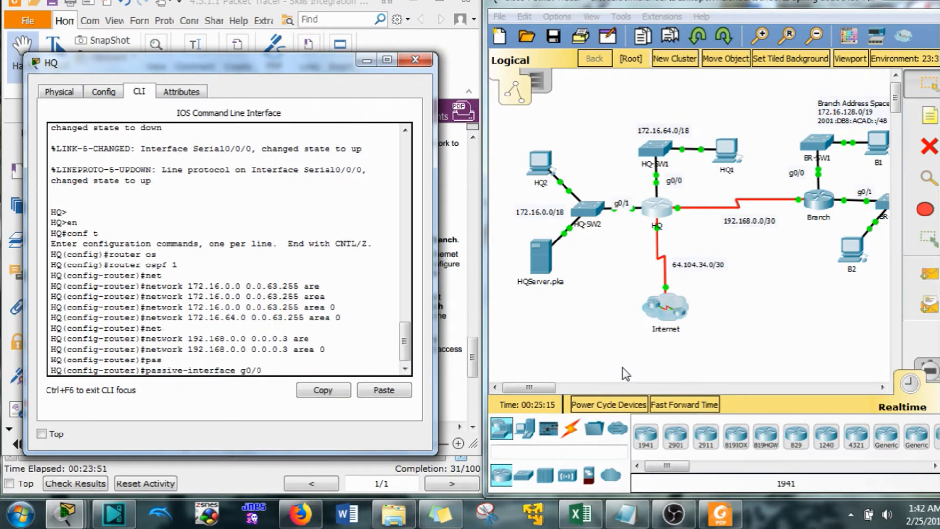
pyautogui.press('Return')
pyautogui.press('Up')
pyautogui.press('BackSpace')
pyautogui.write('1')
pyautogui.press('Return')
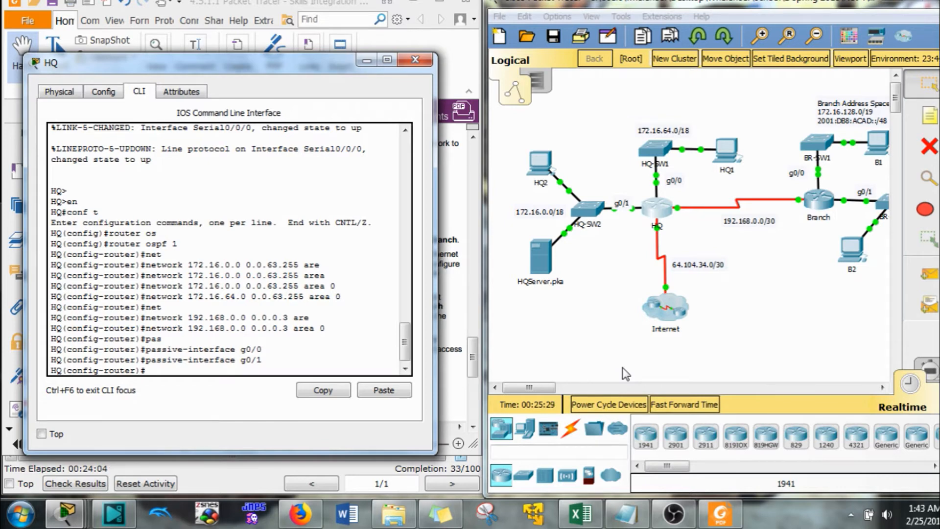
# Step: Consult task g in the instructions PDF and set HQ's OSPF process to redistribute the default route with default-information originate
pyautogui.click(198, 6)
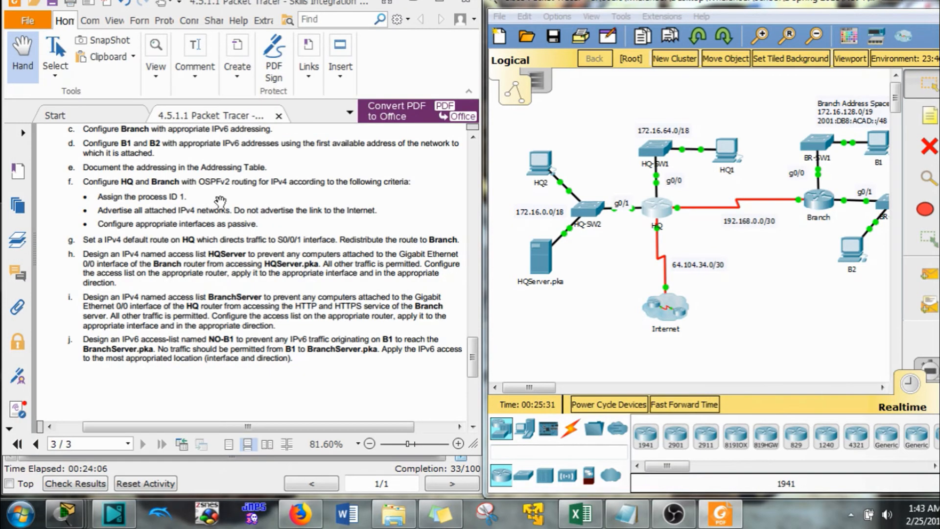
pyautogui.scroll(-6, 209, 303)
pyautogui.scroll(5, 210, 303)
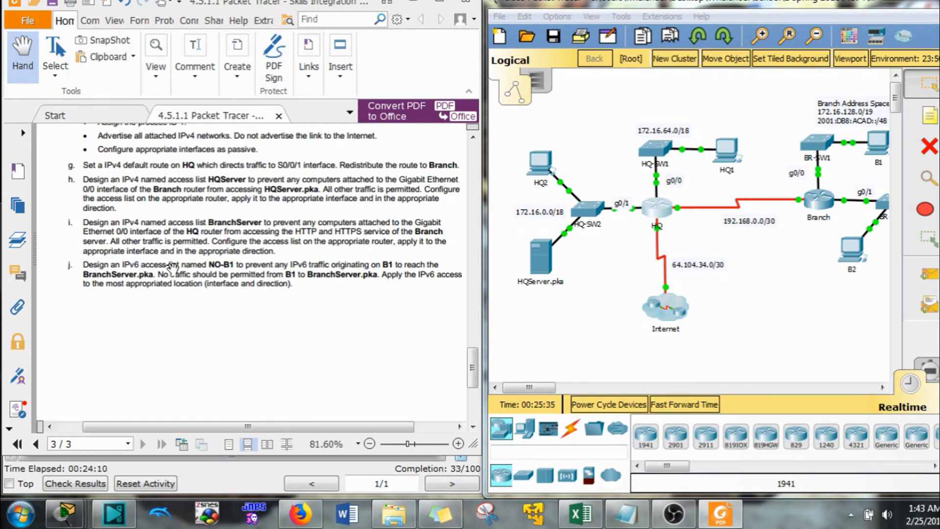
pyautogui.scroll(1, 174, 276)
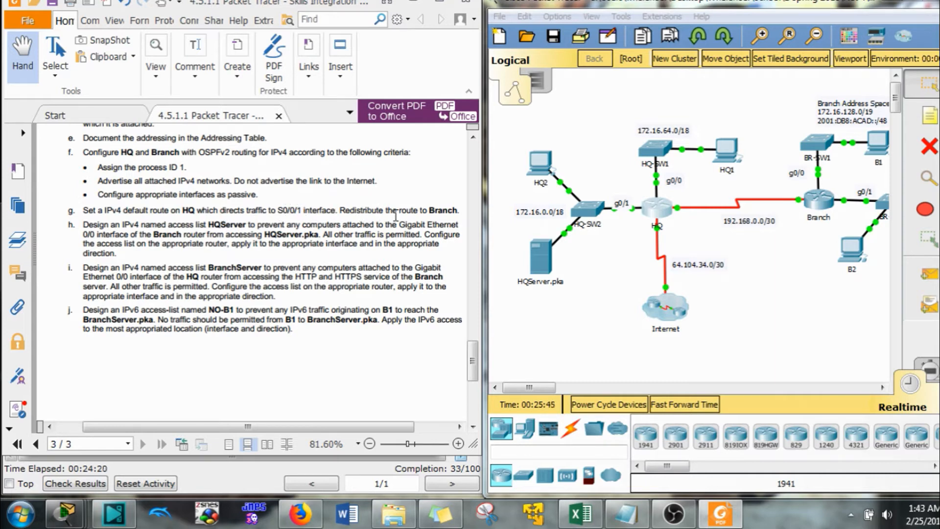
pyautogui.click(663, 217)
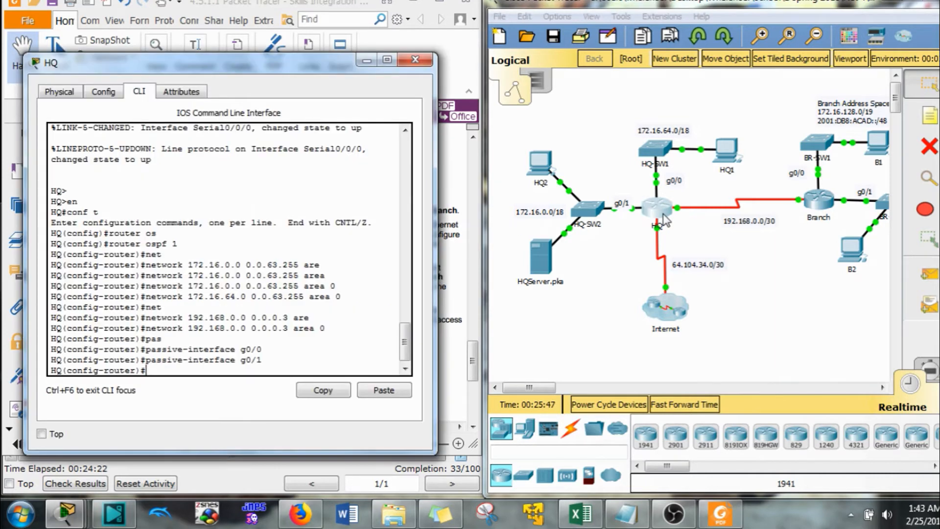
pyautogui.click(182, 373)
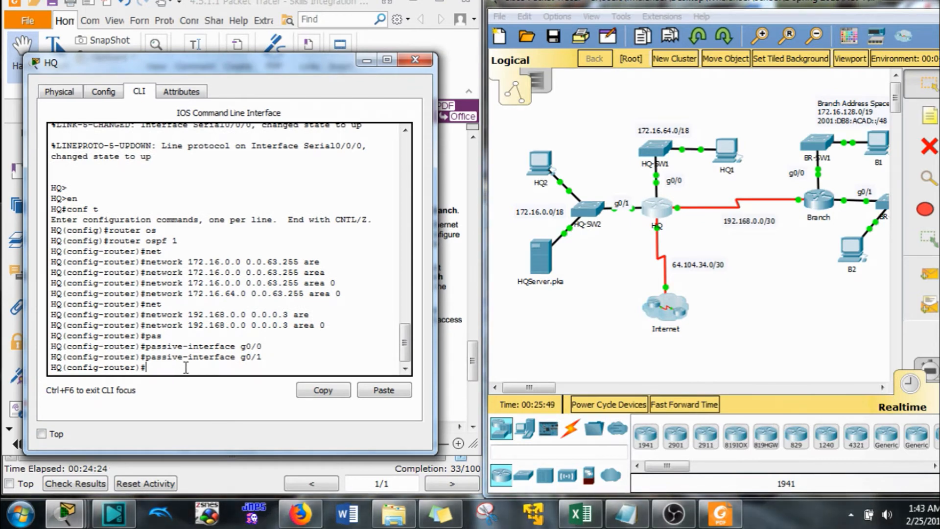
pyautogui.write('de')
pyautogui.press('Tab')
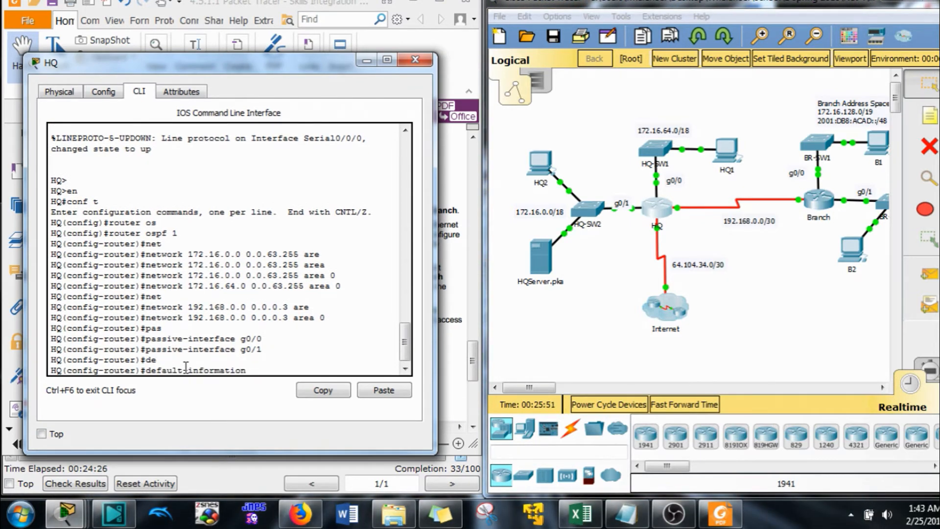
pyautogui.write('or')
pyautogui.press('Tab')
pyautogui.press('Return')
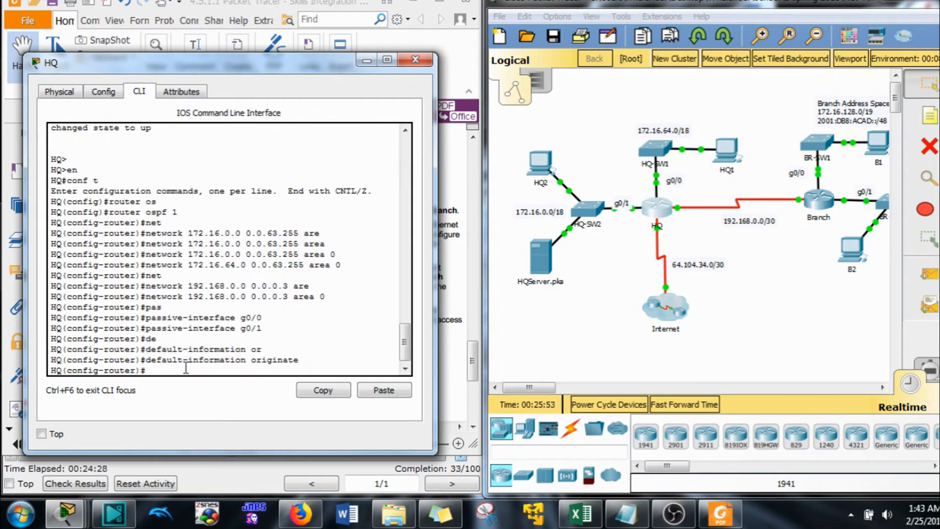
# Step: Leave OSPF configuration on HQ and add the IPv4 default route 0.0.0.0 0.0.0.0 through s0/0/1
pyautogui.moveTo(302, 66); pyautogui.dragTo(791, 38)
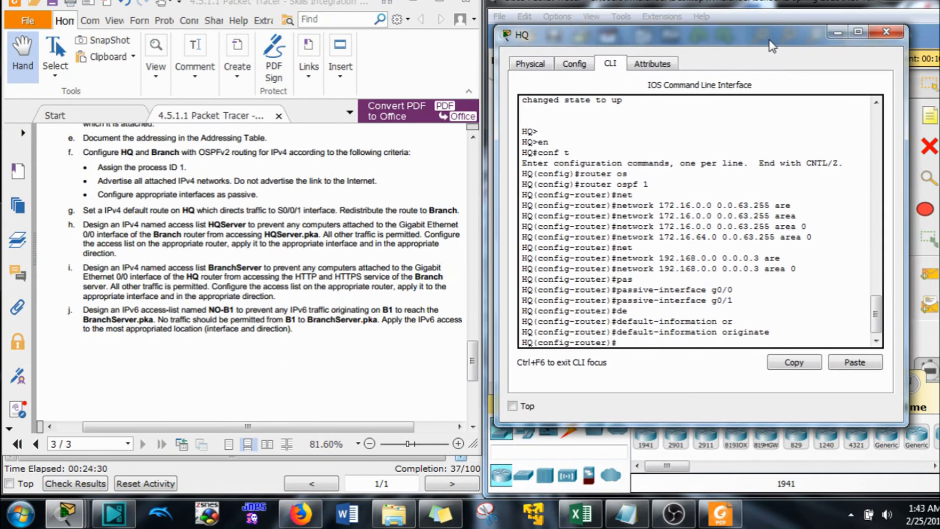
pyautogui.click(857, 38)
pyautogui.click(660, 207)
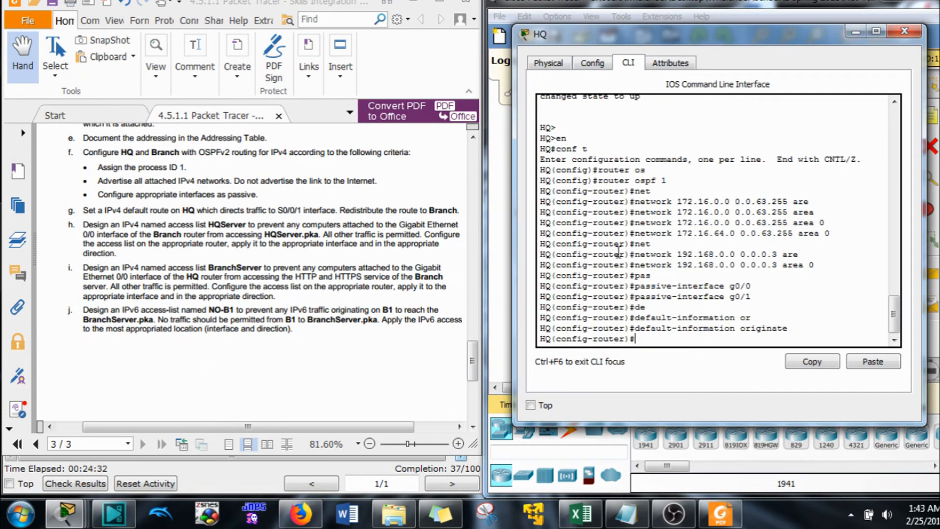
pyautogui.write('exit')
pyautogui.press('Return')
pyautogui.write('fig)#fro')
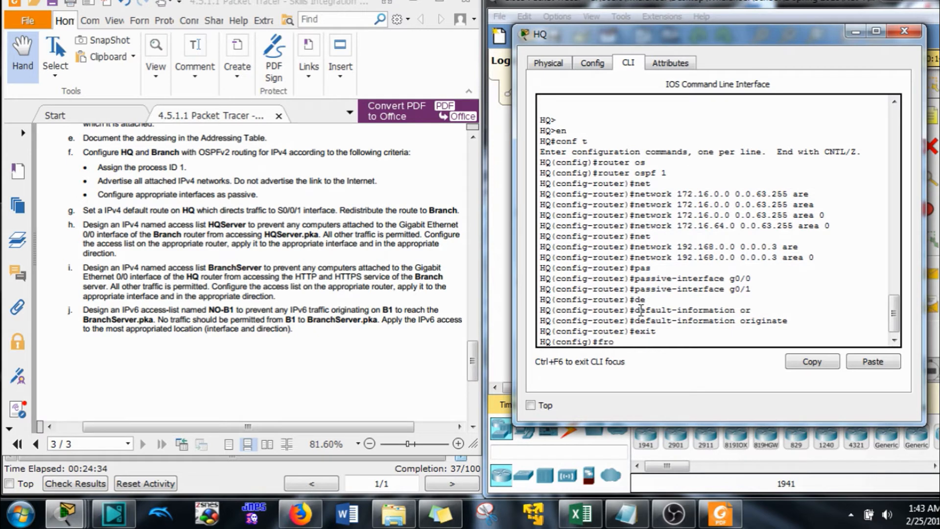
pyautogui.press('BackSpace')
pyautogui.press('BackSpace')
pyautogui.press('BackSpace')
pyautogui.press('BackSpace')
pyautogui.press('BackSpace')
pyautogui.write('ip route 0.0.0.0 0.0.0.0')
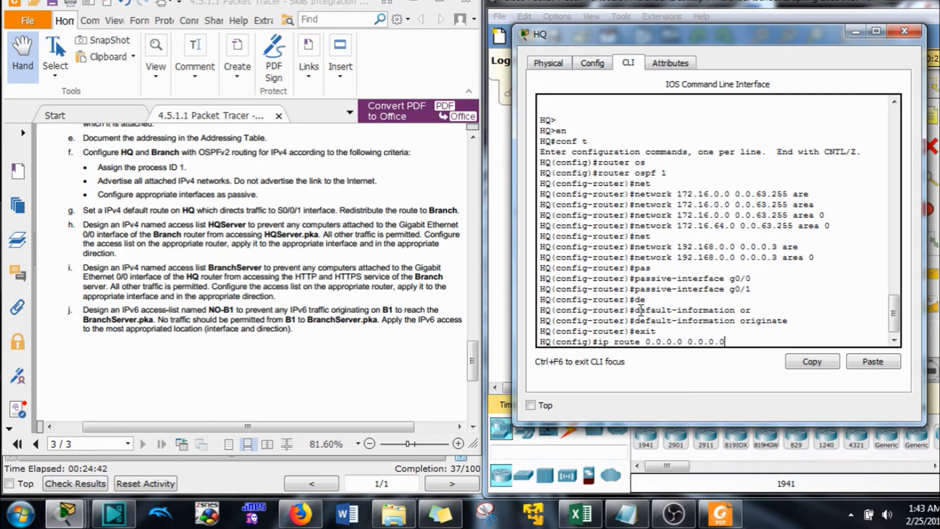
pyautogui.write(' aer')
pyautogui.press('Return')
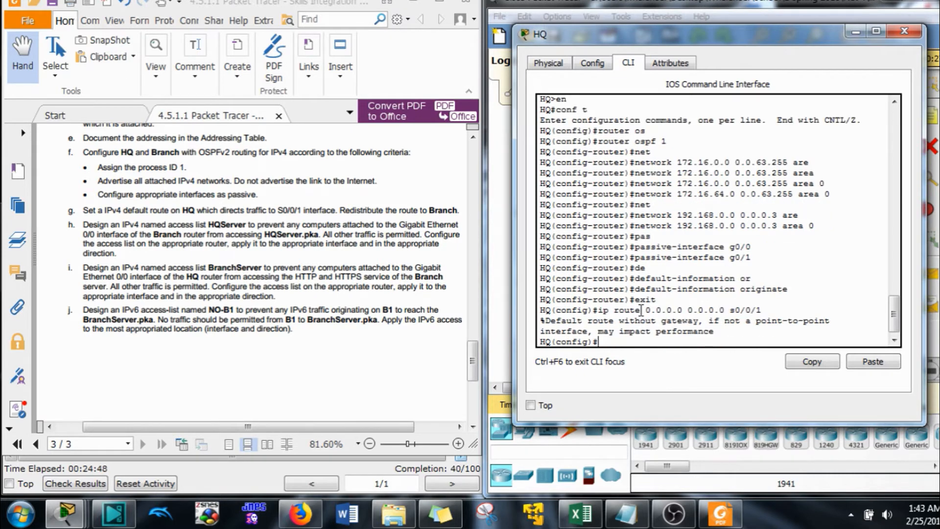
pyautogui.press('Return')
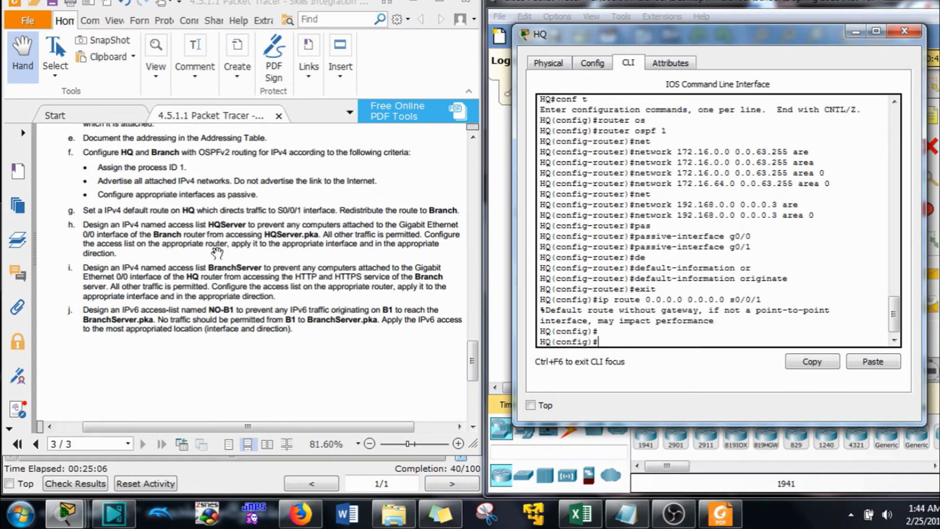
# Step: Compare the HQServer access list task with the topology to identify the source interface and suitable router, bringing up Branch's CLI
pyautogui.moveTo(690, 32); pyautogui.dragTo(710, 309)
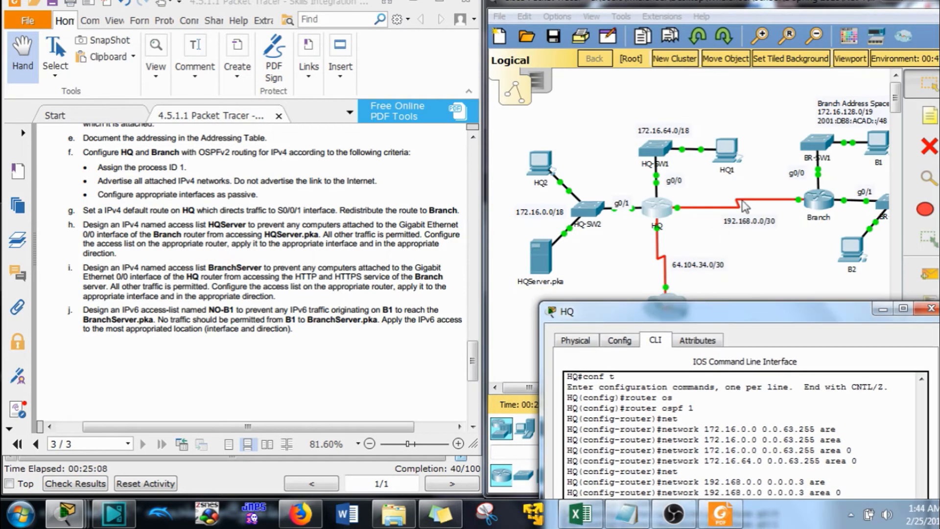
pyautogui.moveTo(774, 101); pyautogui.dragTo(923, 181)
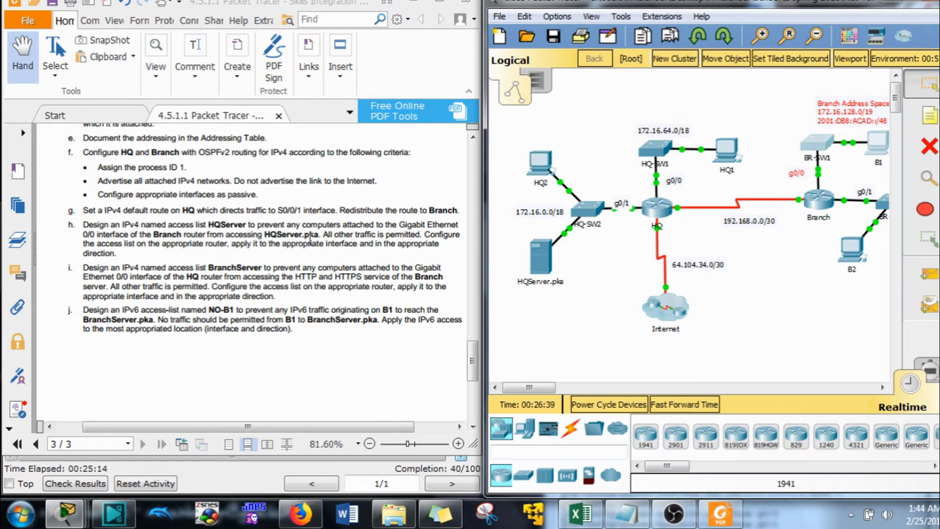
pyautogui.moveTo(567, 314); pyautogui.dragTo(525, 288)
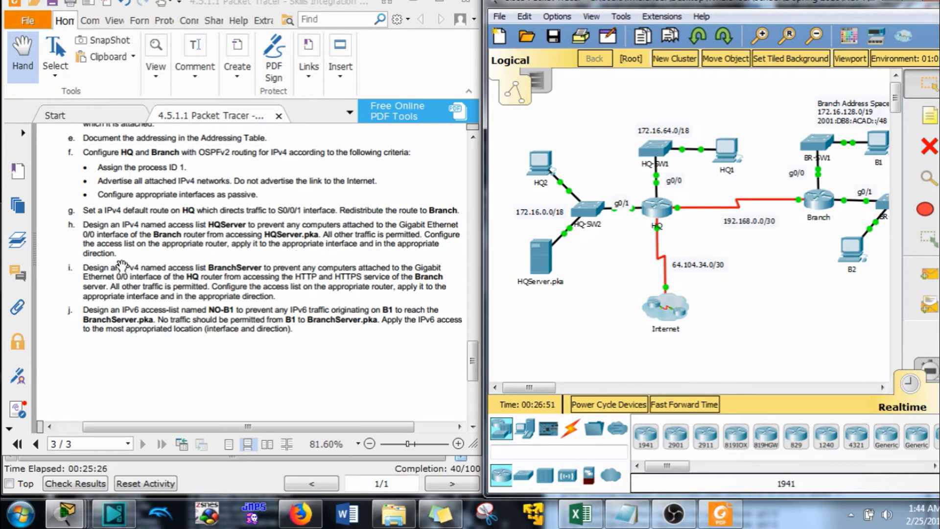
pyautogui.moveTo(223, 427); pyautogui.dragTo(227, 425)
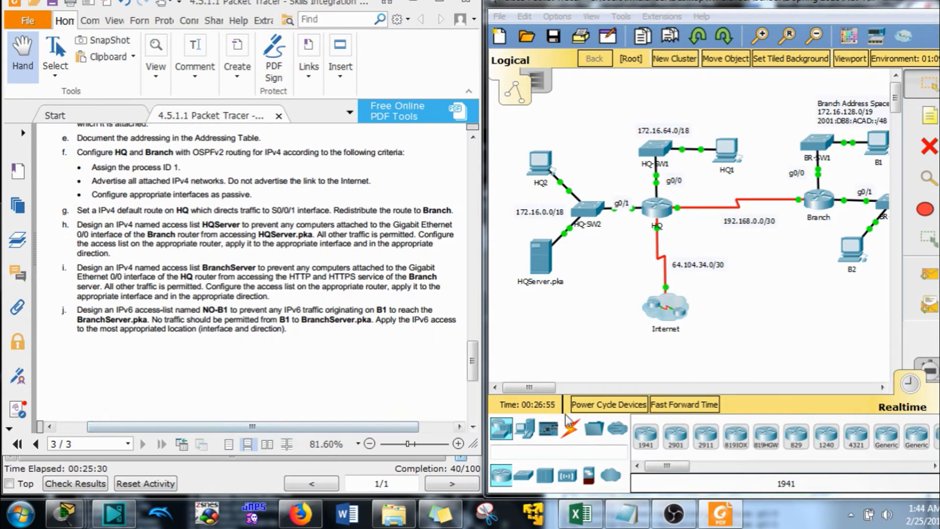
pyautogui.moveTo(548, 386); pyautogui.dragTo(524, 387)
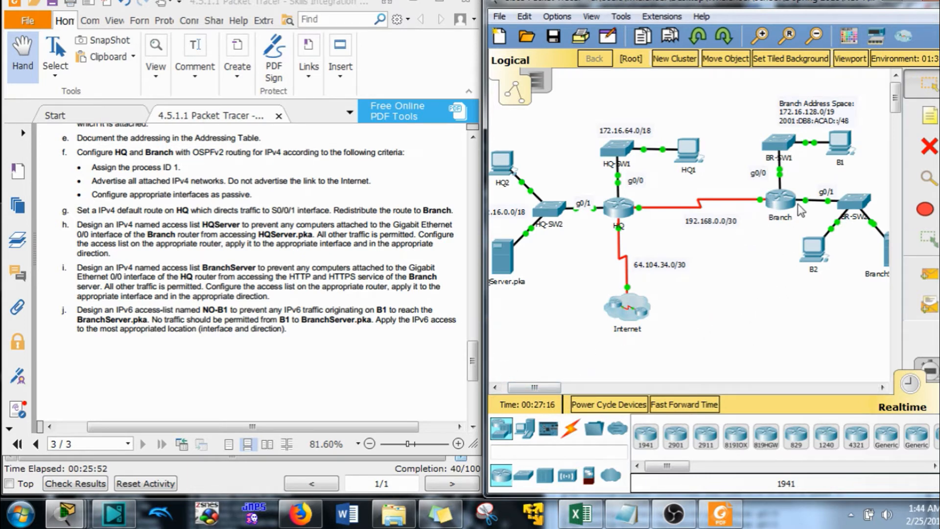
pyautogui.click(783, 200)
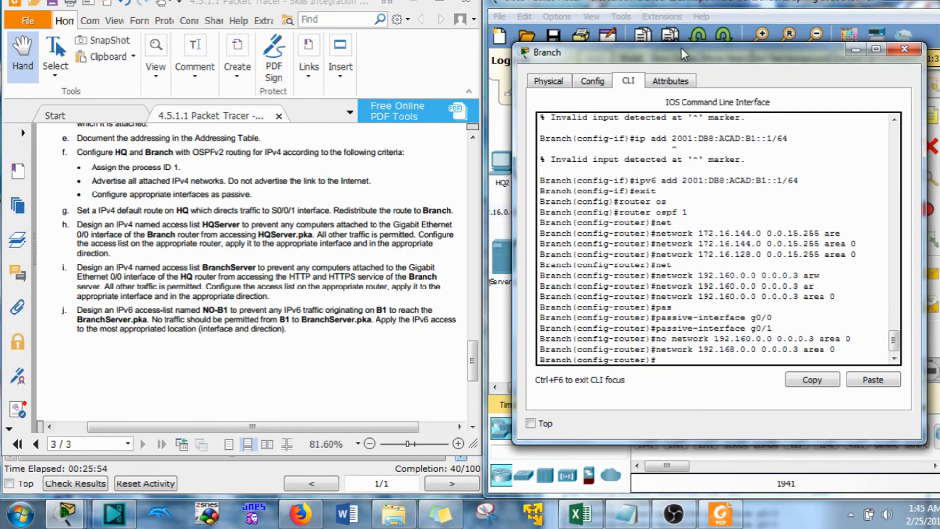
pyautogui.moveTo(676, 47); pyautogui.dragTo(115, 67)
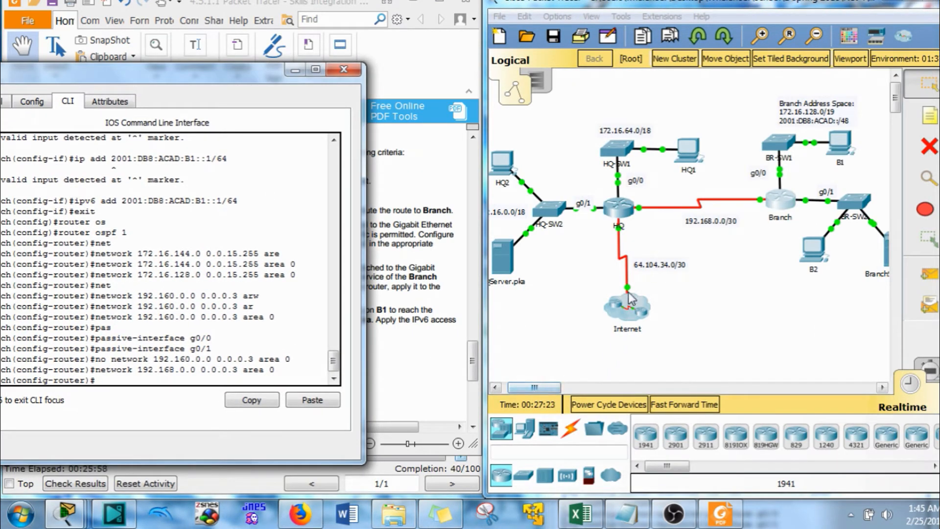
pyautogui.click(754, 111)
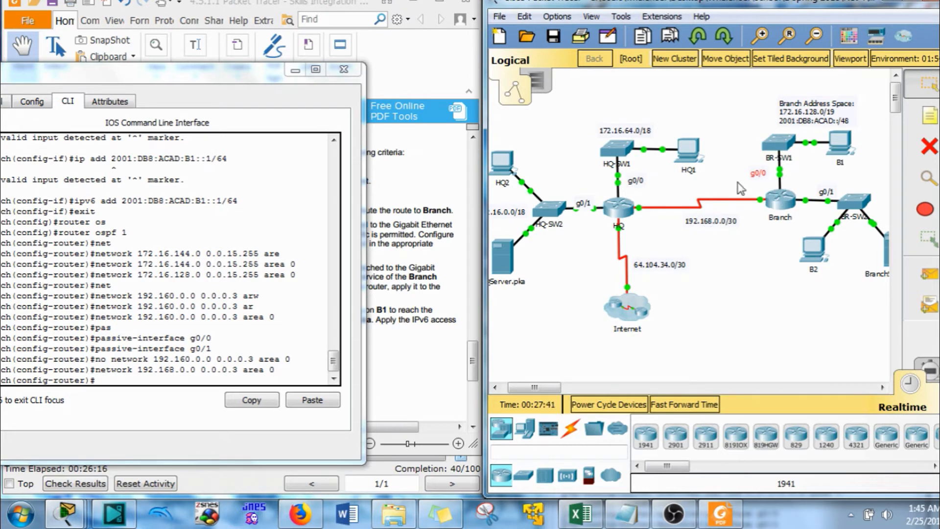
# Step: Leave OSPF configuration on Branch and create an extended IPv4 access list named HQServer
pyautogui.moveTo(223, 86); pyautogui.dragTo(398, 40)
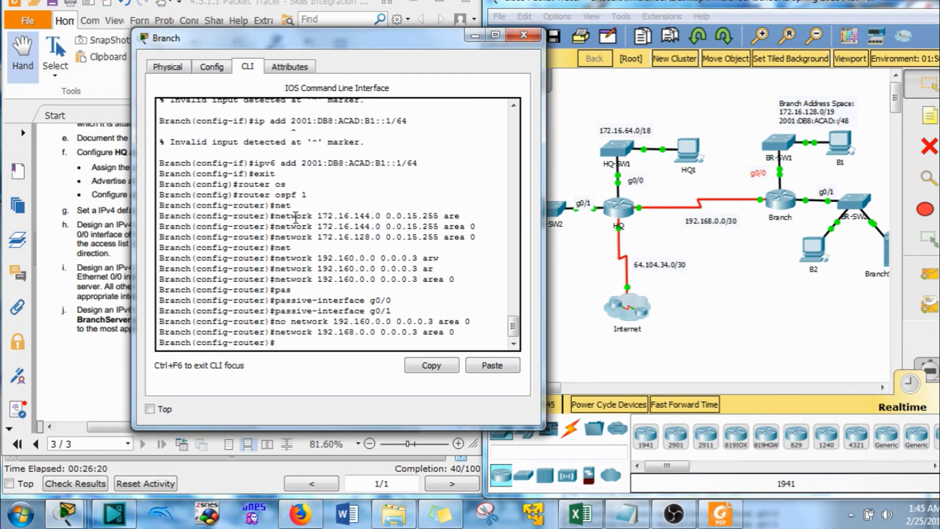
pyautogui.write('it')
pyautogui.press('Return')
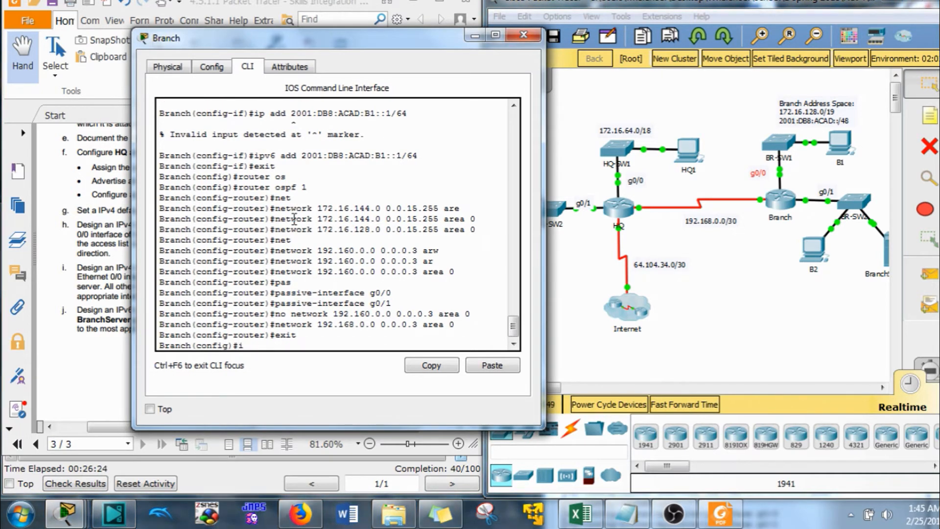
pyautogui.write('ip ac')
pyautogui.press('Tab')
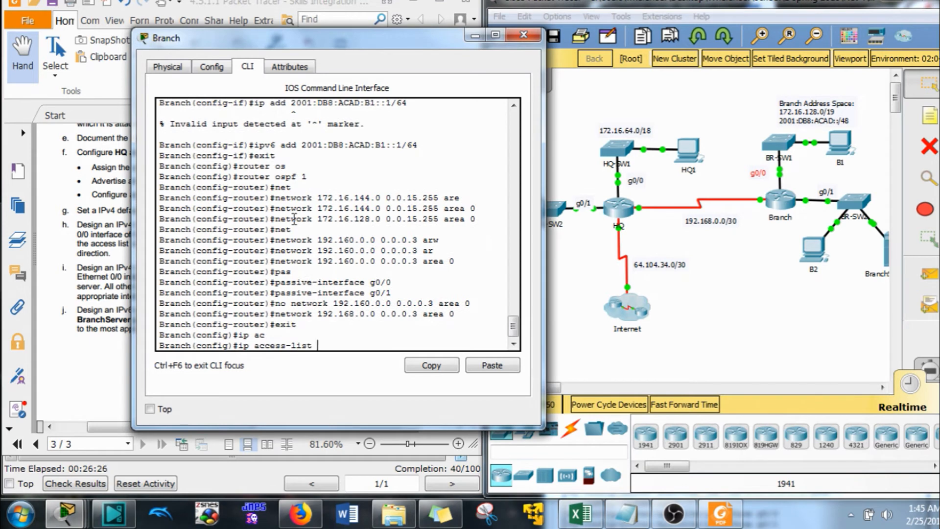
pyautogui.write('e')
pyautogui.press('Tab')
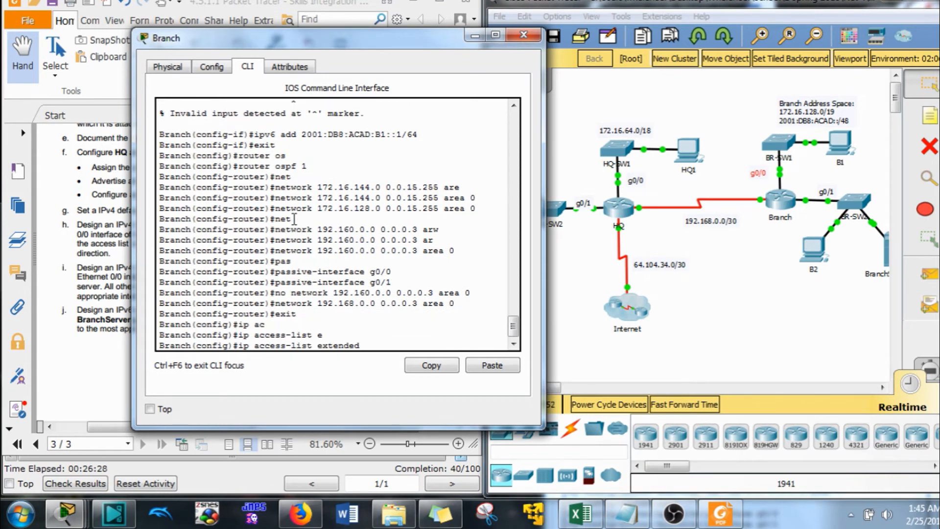
pyautogui.write('HQServer')
pyautogui.moveTo(268, 43); pyautogui.dragTo(549, 35)
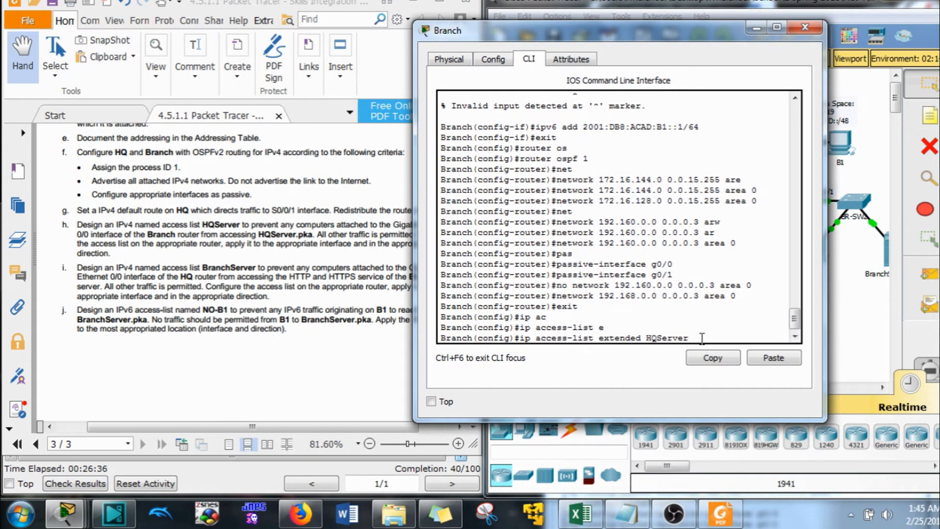
pyautogui.press('Return')
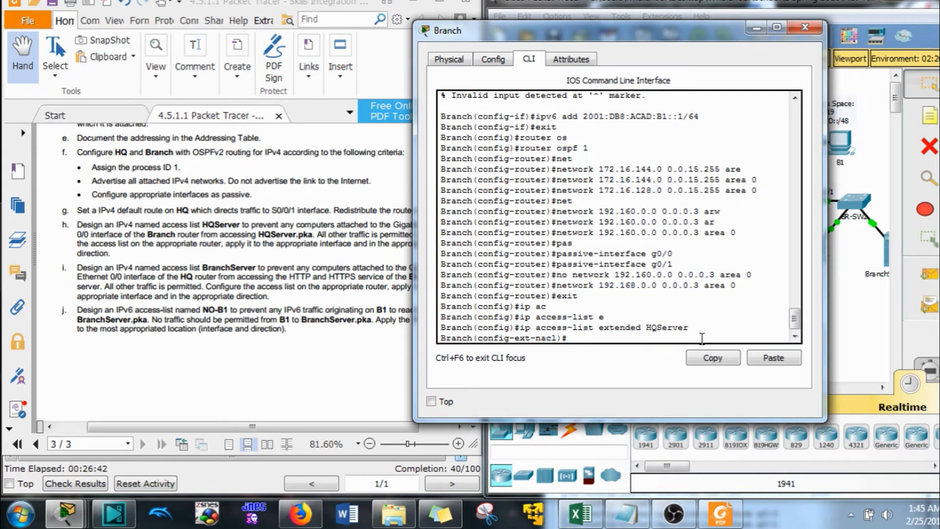
# Step: Add an HQServer entry denying IP from any source to host 172.16.0.1, taking HQServer.pka's address from the PDF's addressing table
pyautogui.write('den')
pyautogui.press('Tab')
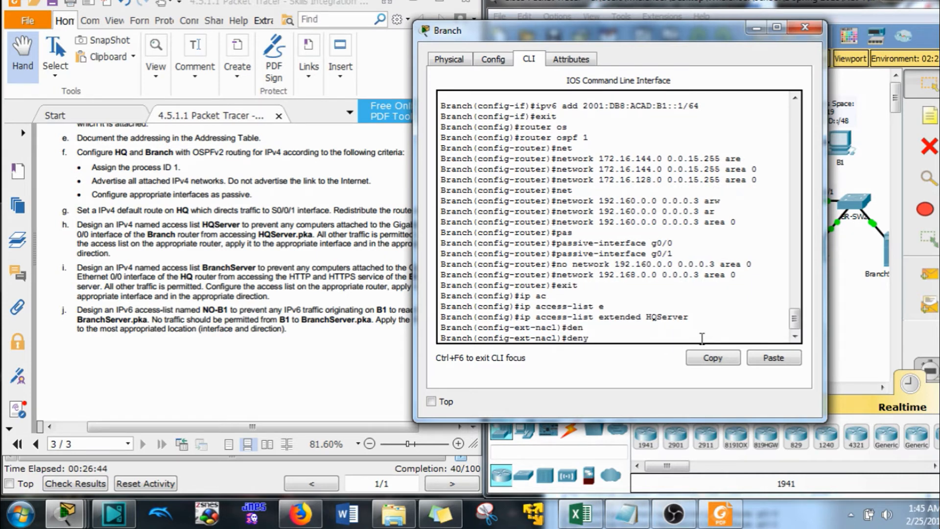
pyautogui.write('ip any')
pyautogui.moveTo(716, 38); pyautogui.dragTo(469, 46)
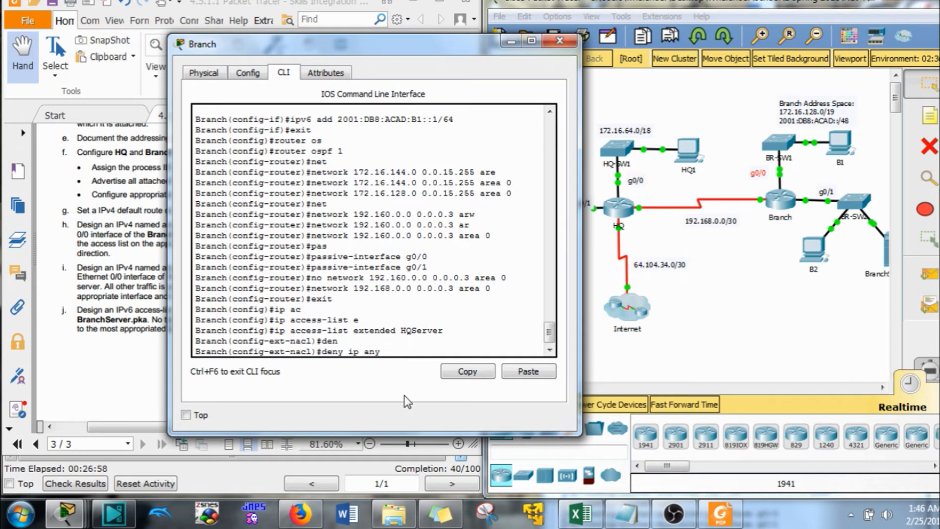
pyautogui.write('host')
pyautogui.moveTo(509, 49); pyautogui.dragTo(384, 56)
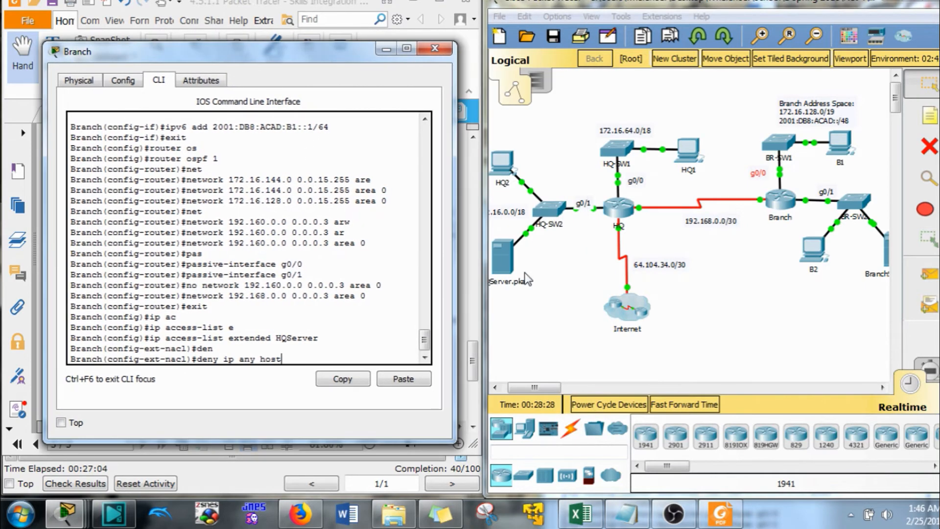
pyautogui.moveTo(327, 56); pyautogui.dragTo(792, 26)
pyautogui.moveTo(473, 361); pyautogui.dragTo(473, 292)
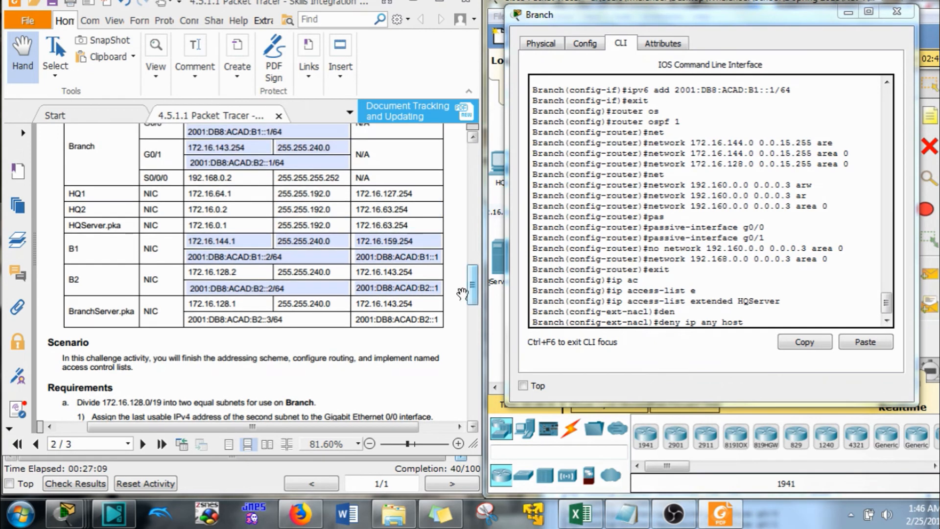
pyautogui.tripleClick(213, 225)
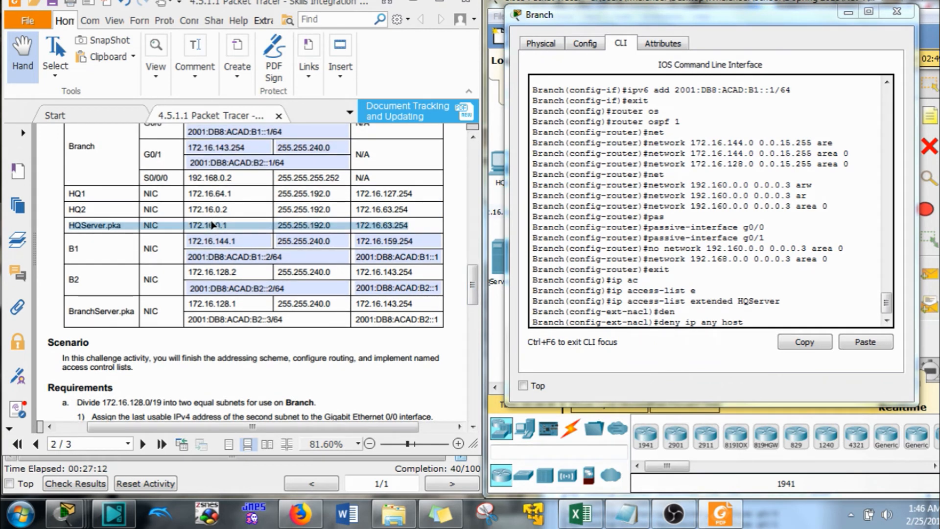
pyautogui.doubleClick(229, 226)
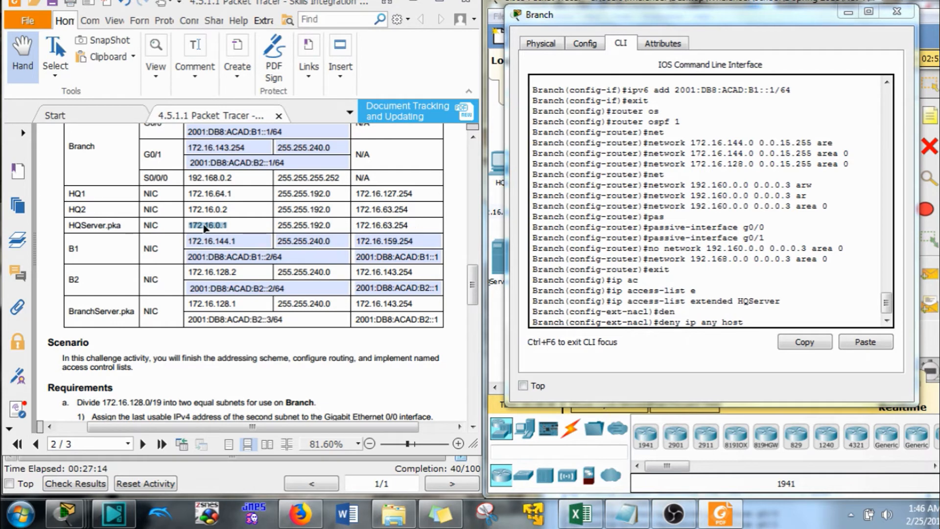
pyautogui.hotkey('ctrl', 'c')
pyautogui.rightClick(727, 305)
pyautogui.click(751, 334)
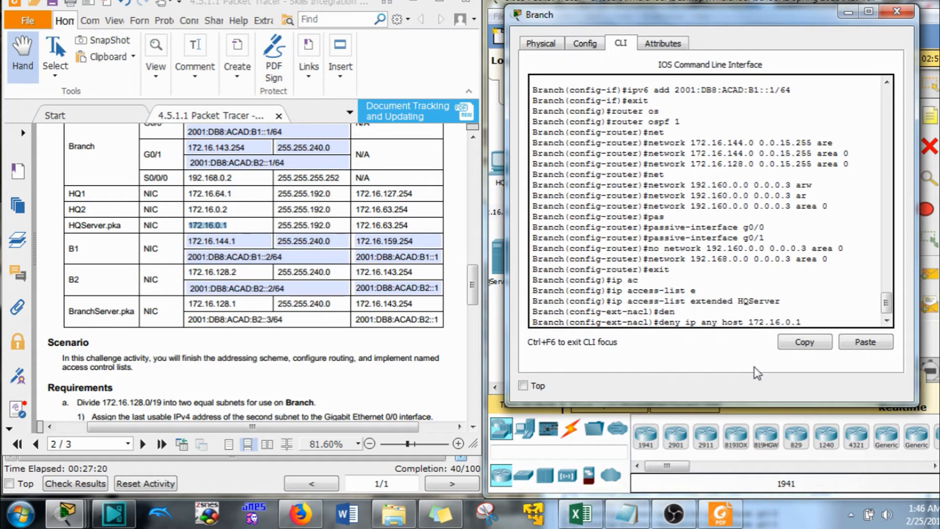
pyautogui.write('?')
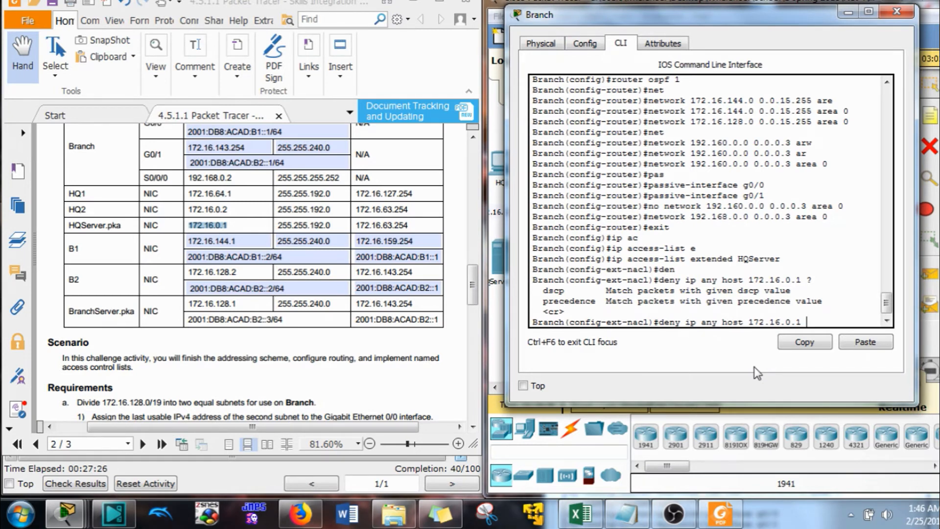
pyautogui.press('Return')
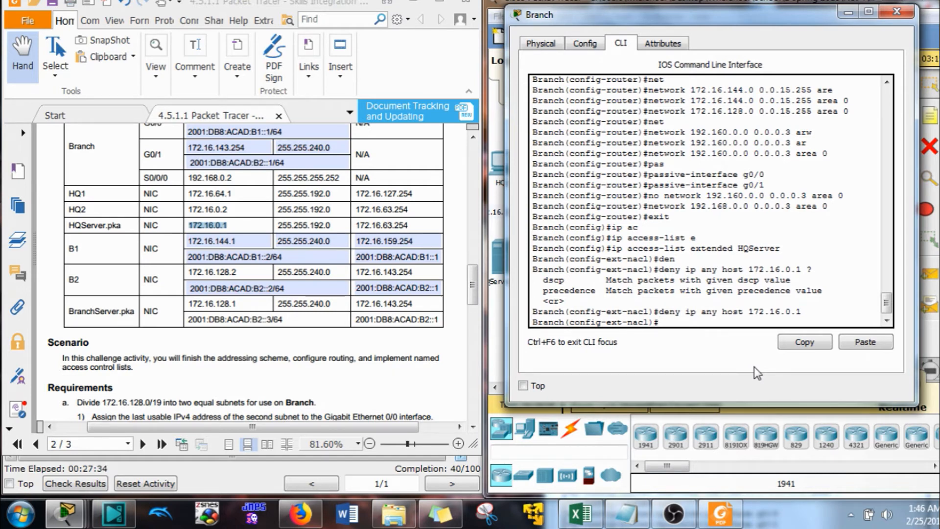
# Step: Permit all other IP traffic in the HQServer list with permit ip any any
pyautogui.write('per')
pyautogui.press('Tab')
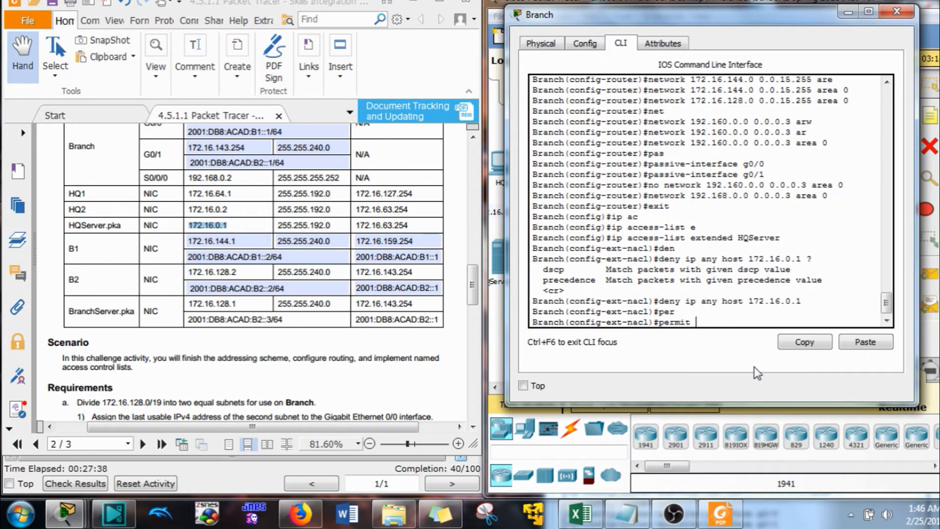
pyautogui.write('ip')
pyautogui.write(' an')
pyautogui.press('Tab')
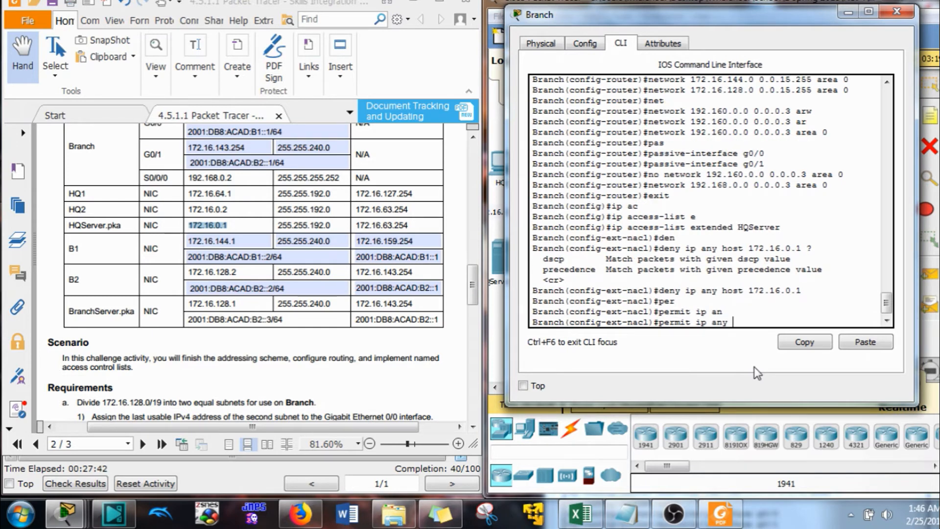
pyautogui.write('A')
pyautogui.press('Tab')
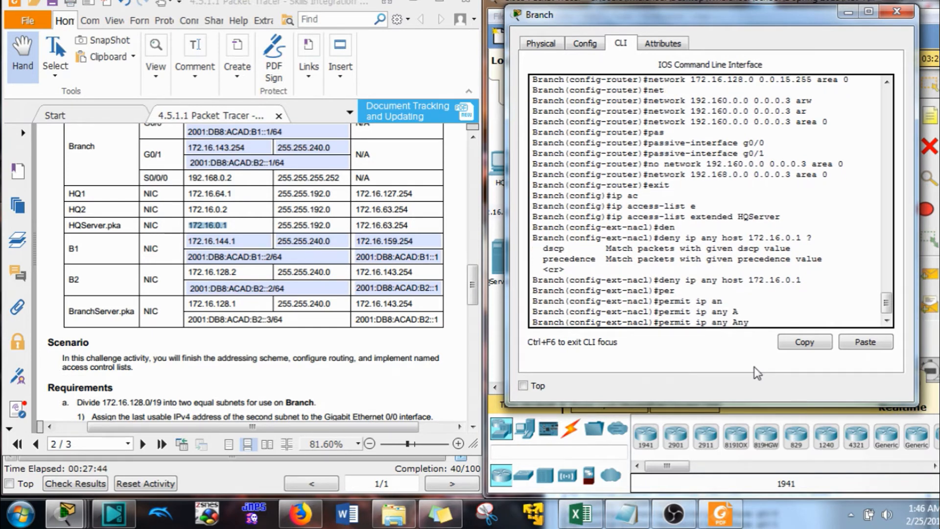
pyautogui.press('Return')
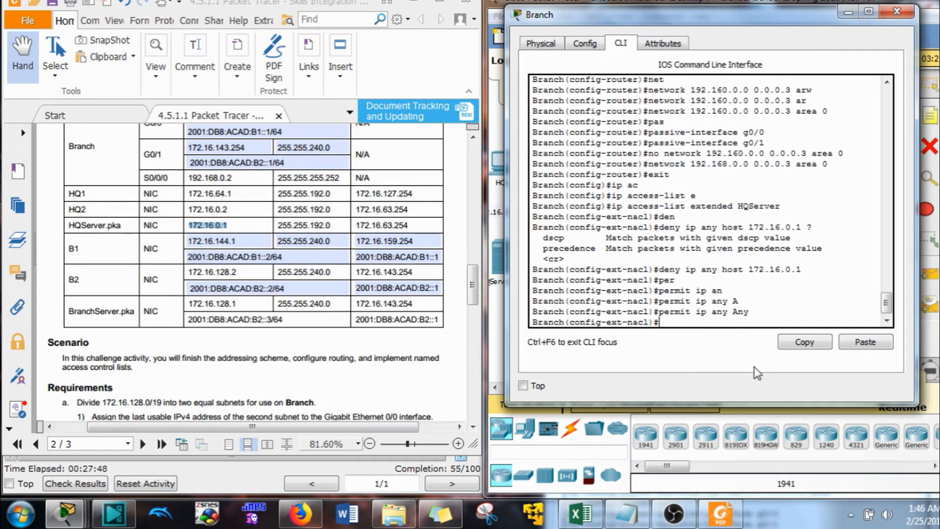
# Step: Leave the access list and apply HQServer inbound on Branch's g0/0 interface, checking the traffic direction against the topology
pyautogui.write('exit')
pyautogui.press('Return')
pyautogui.write('int g9/')
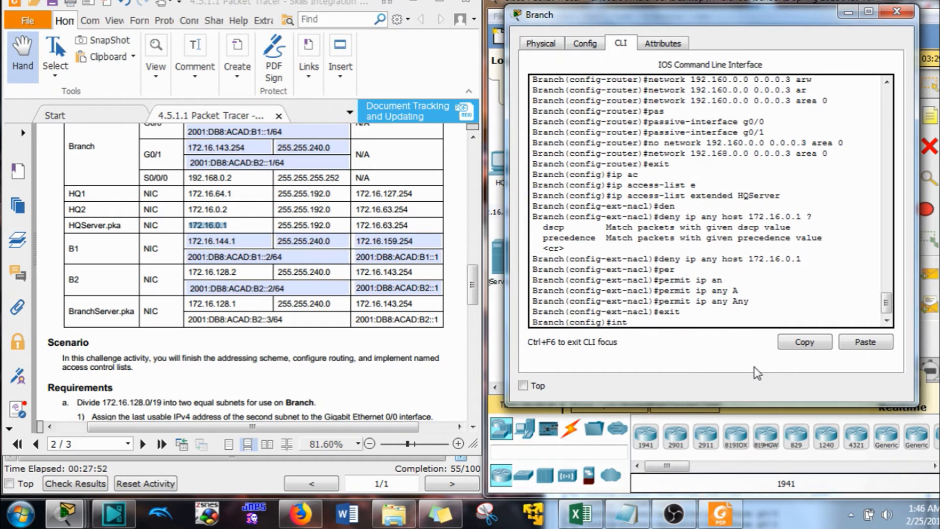
pyautogui.press('BackSpace')
pyautogui.press('BackSpace')
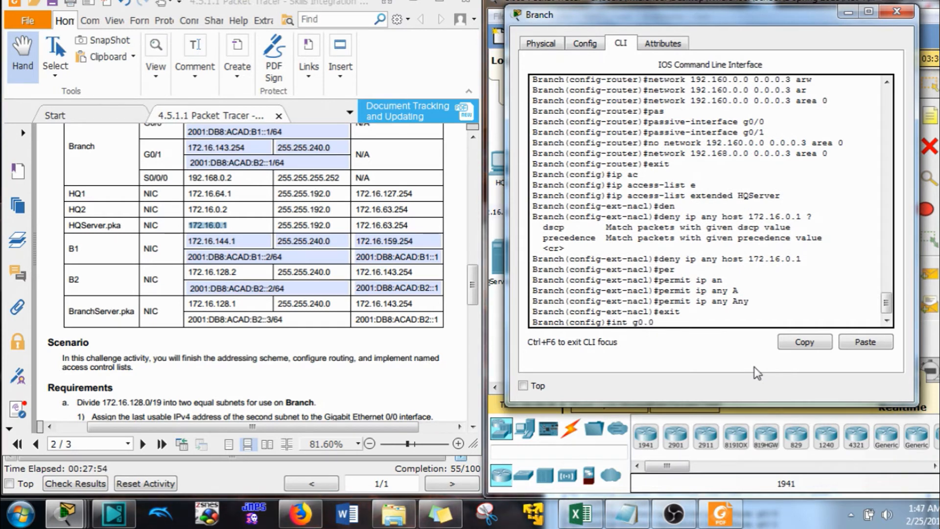
pyautogui.write('0/0')
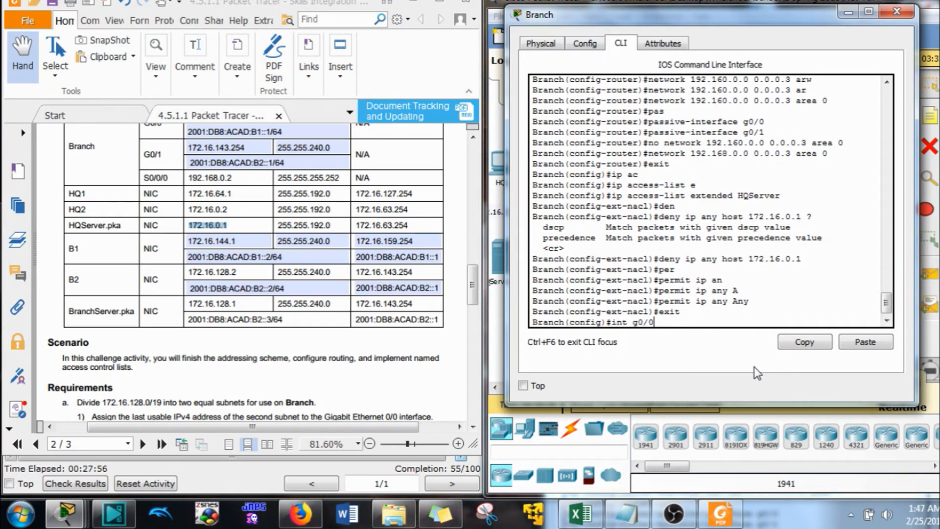
pyautogui.press('Return')
pyautogui.write('ip ac')
pyautogui.press('Tab')
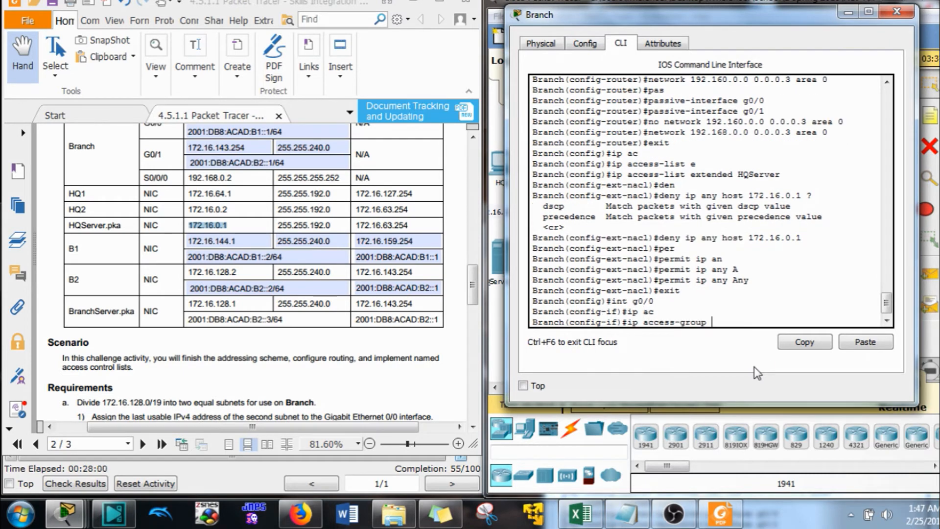
pyautogui.write('HQServer')
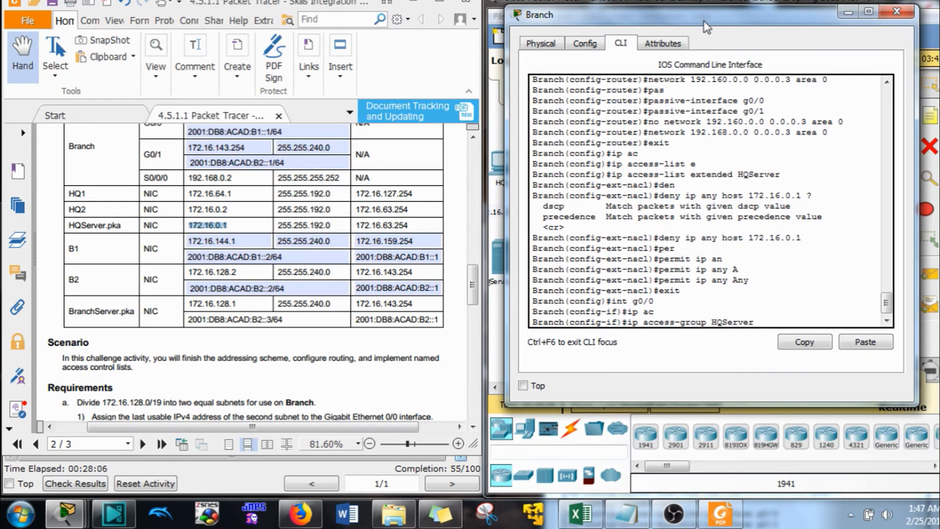
pyautogui.moveTo(704, 20); pyautogui.dragTo(254, 96)
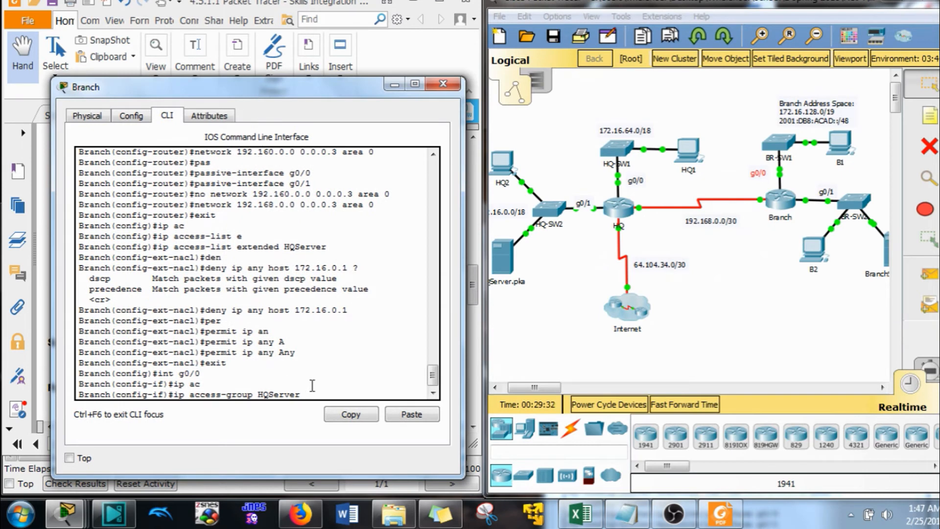
pyautogui.write('in')
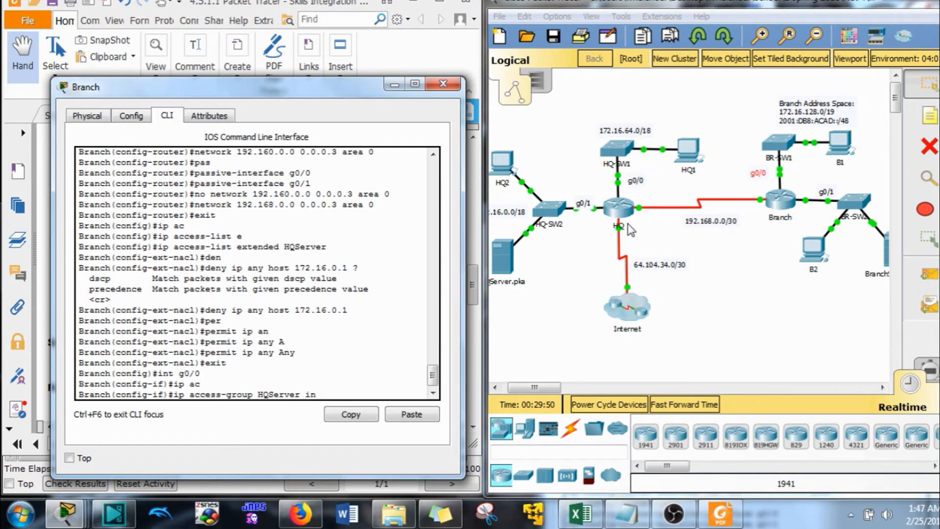
pyautogui.click(672, 201)
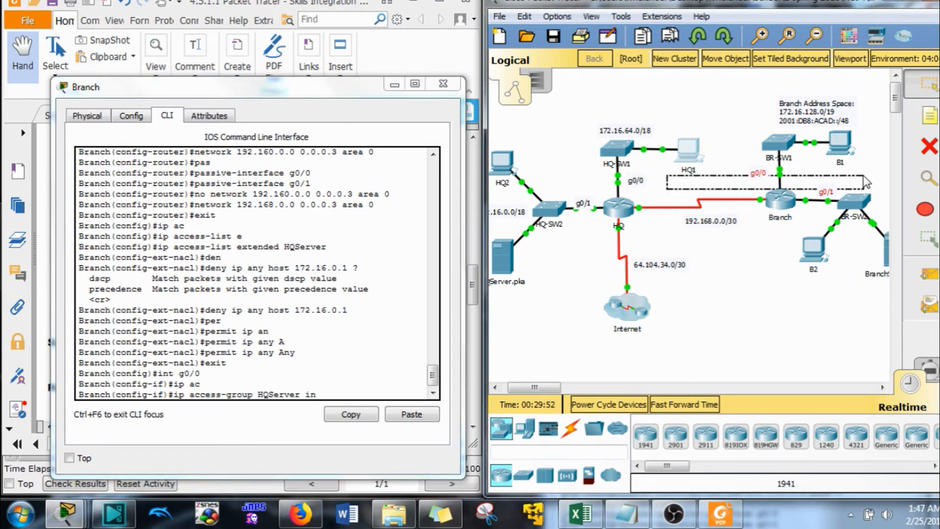
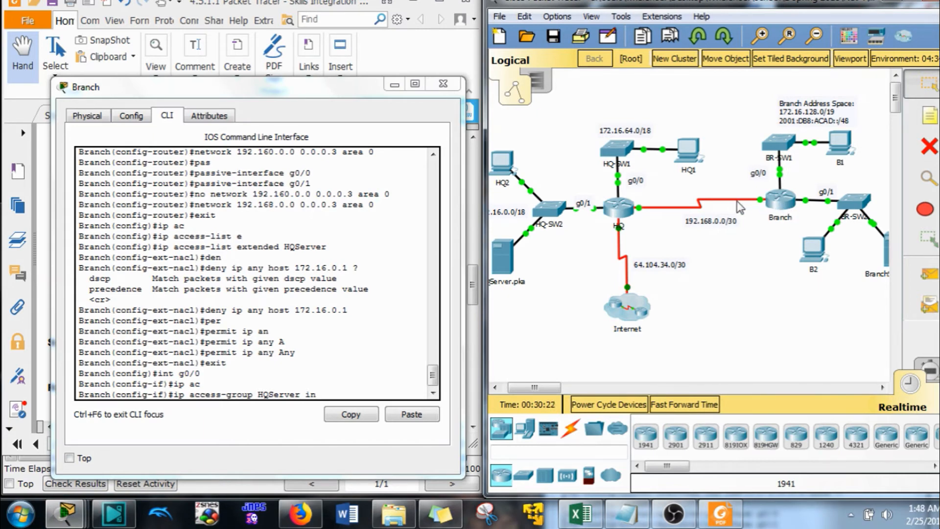
pyautogui.click(340, 396)
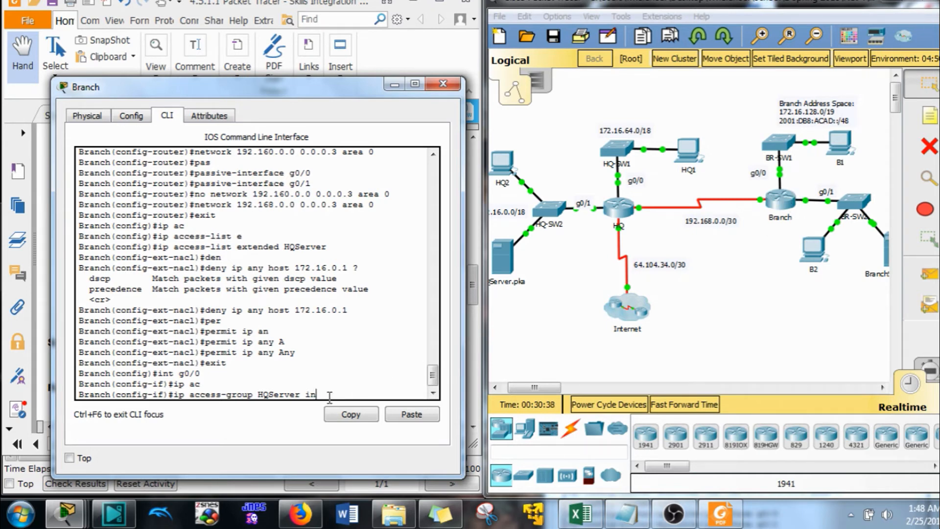
pyautogui.press('Return')
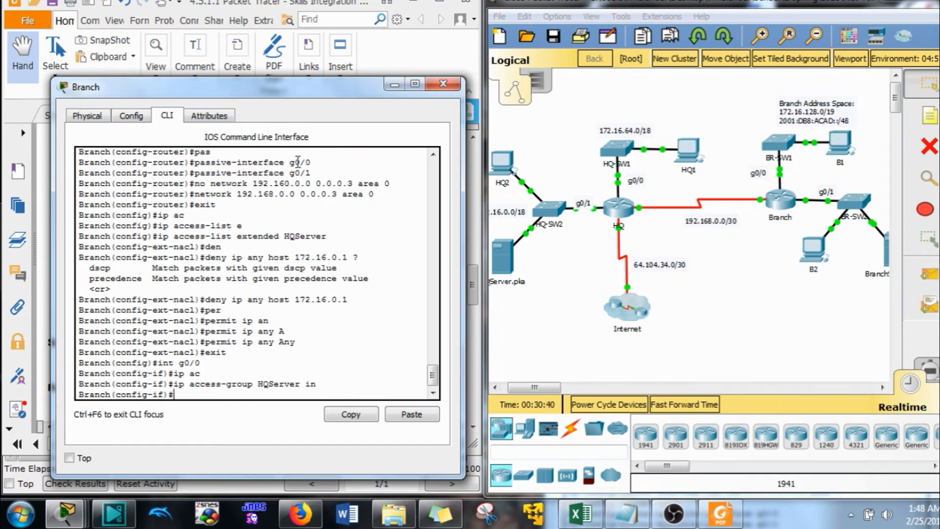
# Step: Put the Branch window away and compare the BranchServer access list task i in the PDF with the topology
pyautogui.moveTo(326, 95); pyautogui.dragTo(814, 38)
pyautogui.click(853, 30)
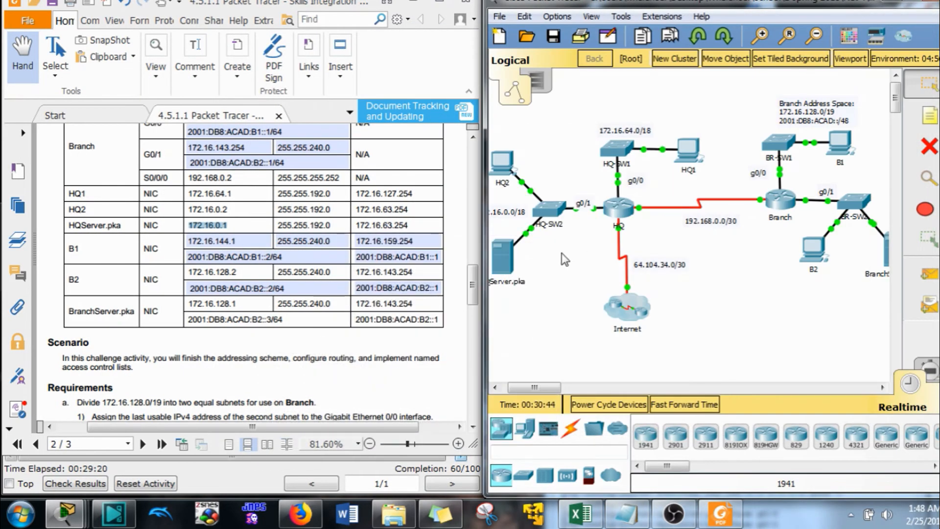
pyautogui.moveTo(473, 295); pyautogui.dragTo(475, 365)
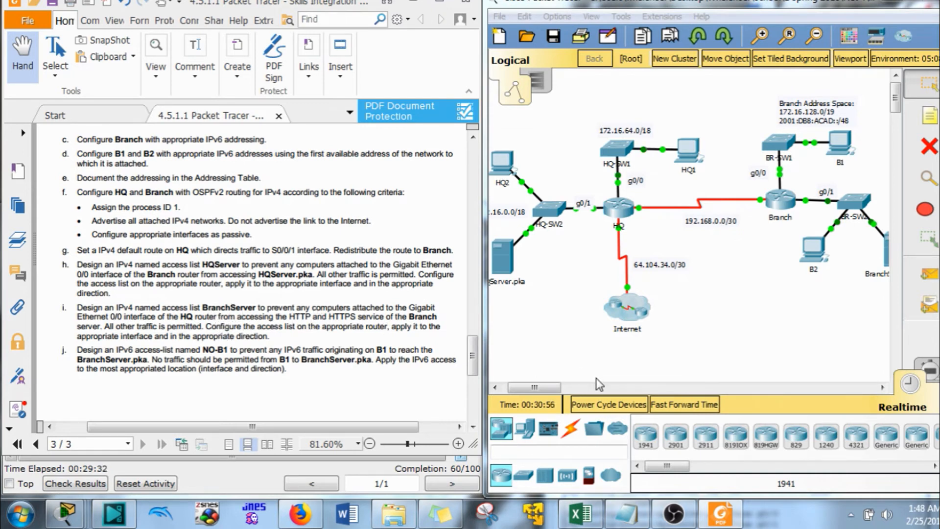
pyautogui.moveTo(556, 392); pyautogui.dragTo(545, 389)
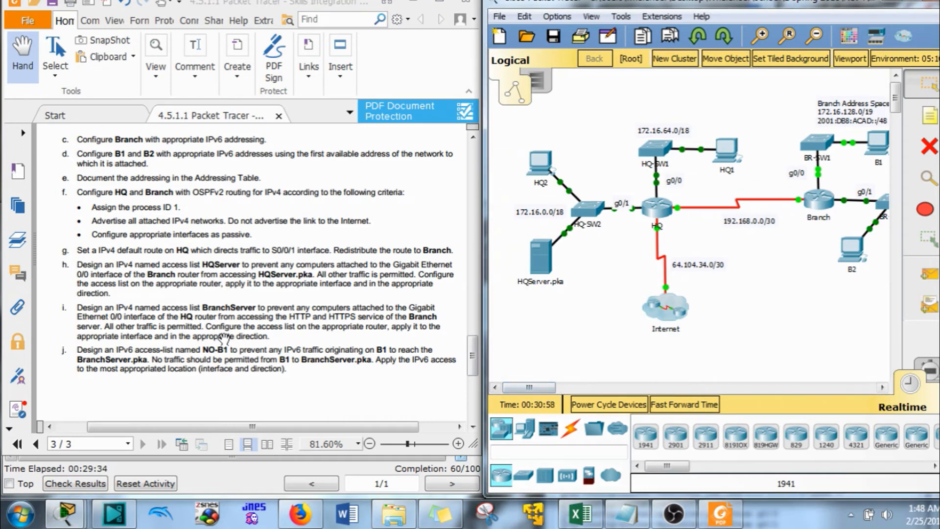
pyautogui.moveTo(617, 95)
pyautogui.mouseDown()
pyautogui.moveTo(710, 169)
pyautogui.moveTo(733, 172)
pyautogui.moveTo(549, 73)
pyautogui.mouseUp()
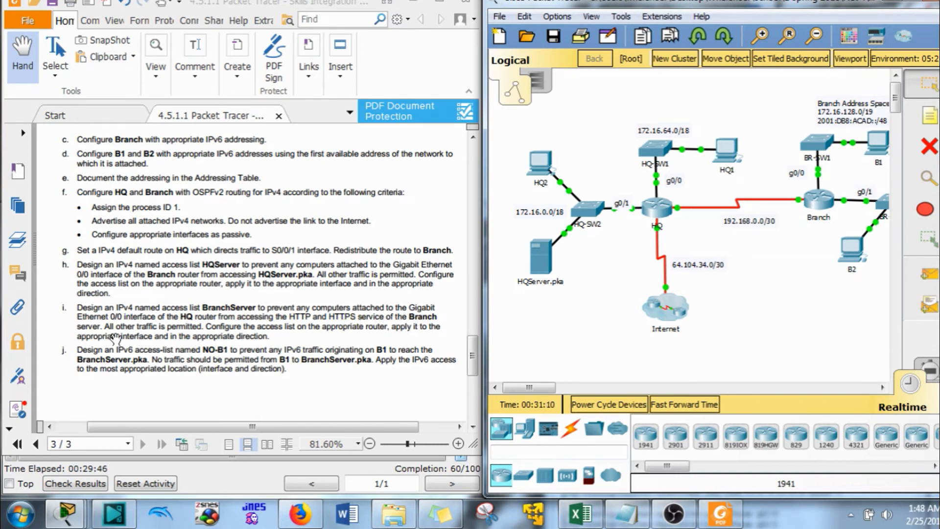
pyautogui.moveTo(514, 387); pyautogui.dragTo(530, 387)
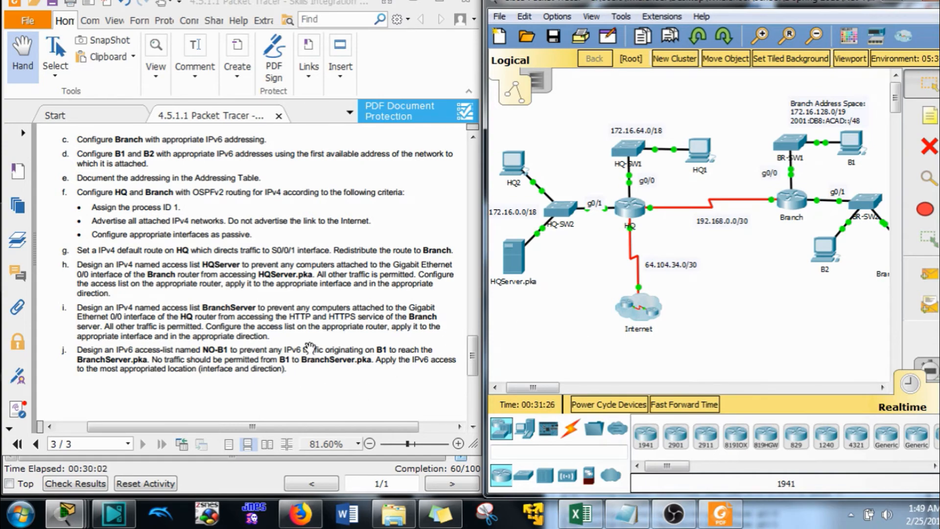
# Step: Create an extended named IPv4 access list called BranchServer on the HQ router
pyautogui.click(636, 211)
pyautogui.moveTo(676, 311); pyautogui.dragTo(641, 54)
pyautogui.write('ip ')
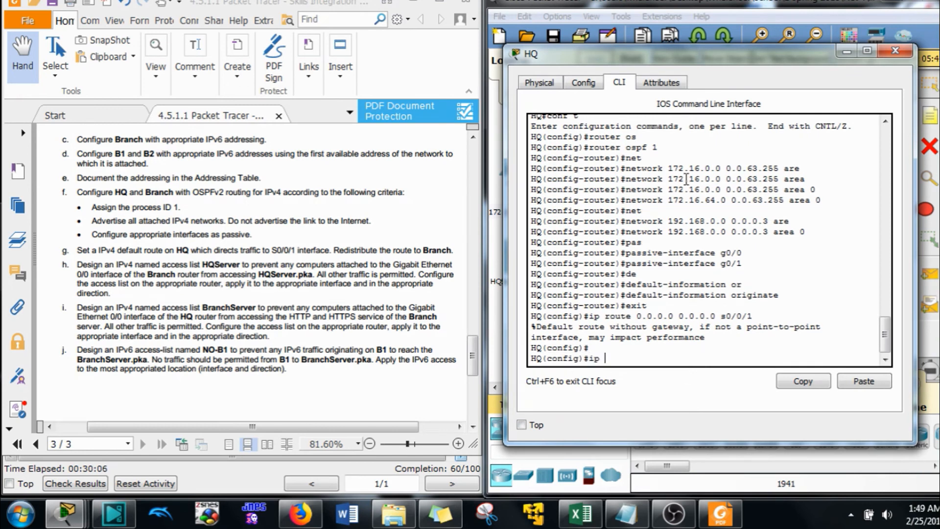
pyautogui.write('acc')
pyautogui.press('Tab')
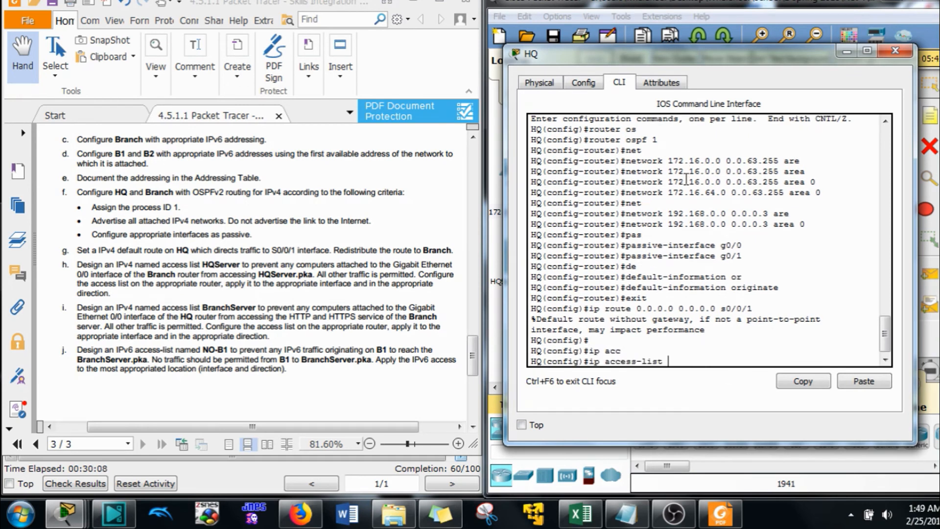
pyautogui.write('ex')
pyautogui.press('Tab')
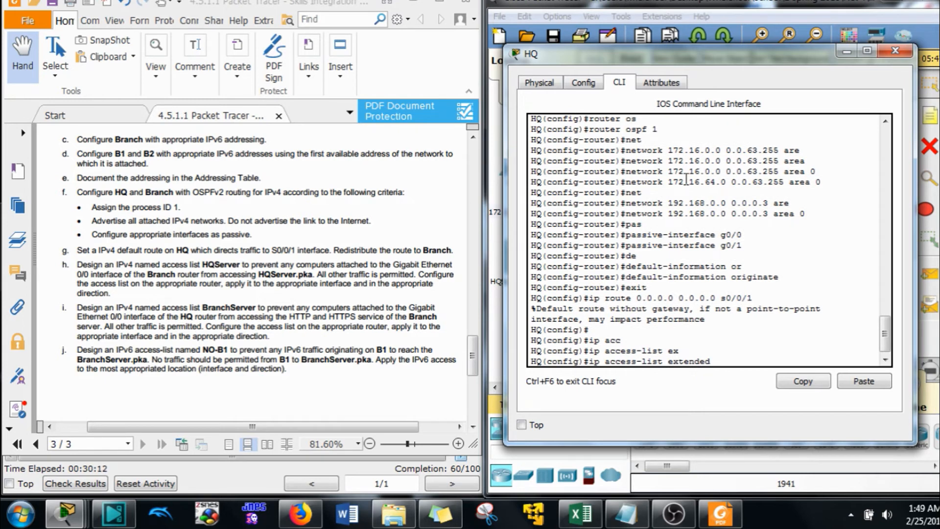
pyautogui.write('BranchServer')
pyautogui.press('Return')
# Step: Add a BranchServer entry denying TCP from any source to host 172.16.128.1 on port 80, taking BranchServer.pka's address from the PDF's addressing table
pyautogui.write('d')
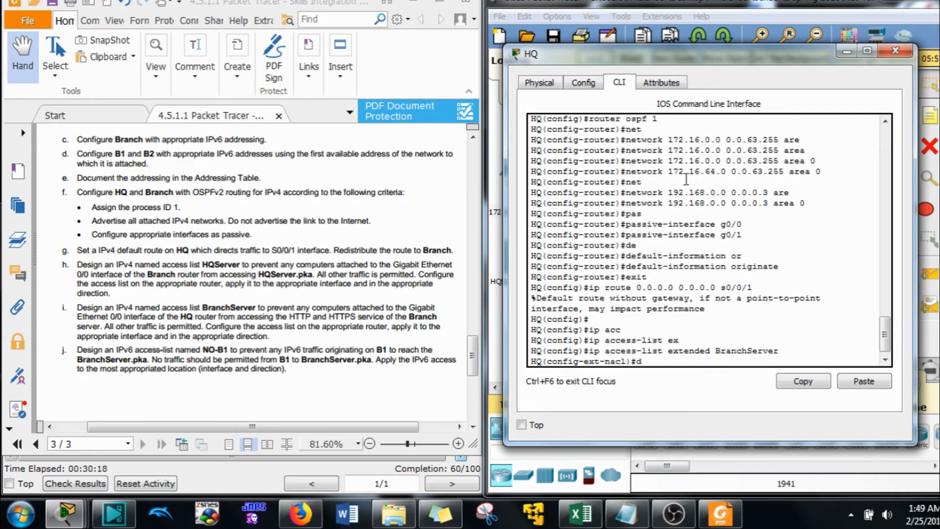
pyautogui.write('e')
pyautogui.press('Tab')
pyautogui.write('n')
pyautogui.press('Tab')
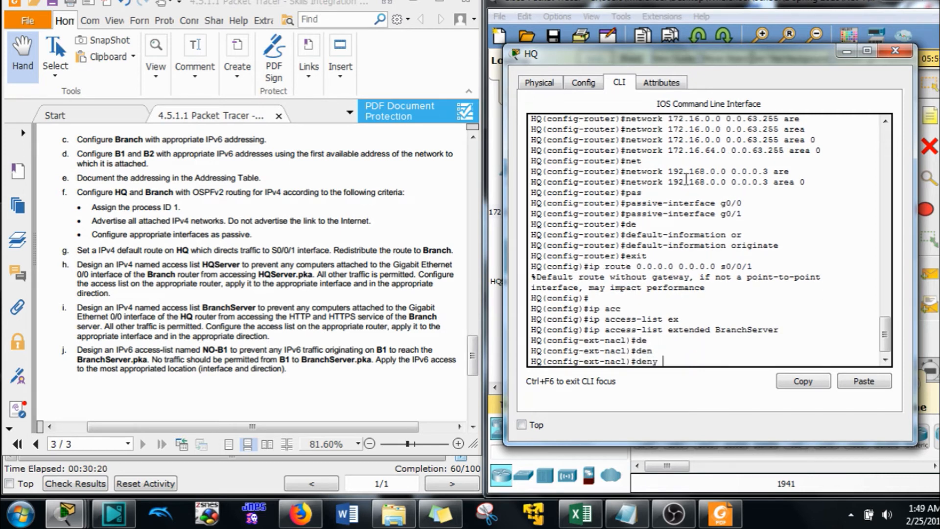
pyautogui.write('tcp')
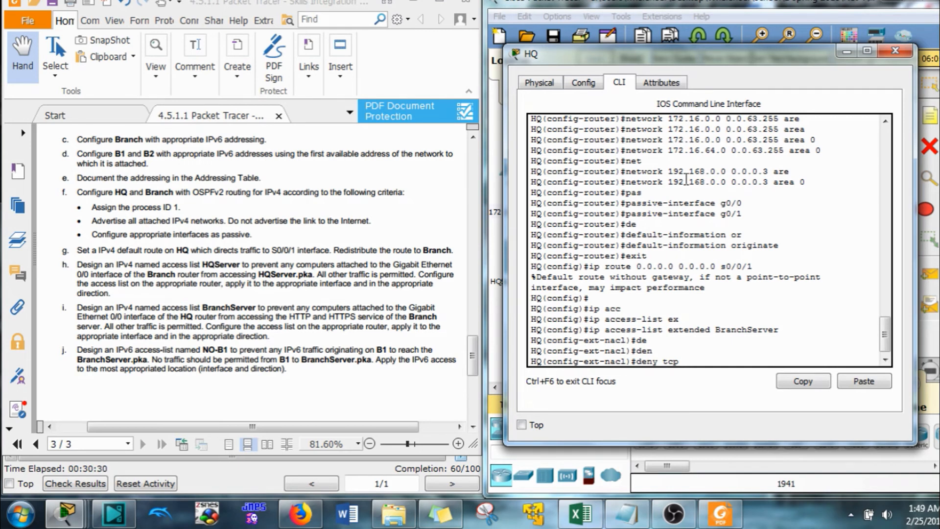
pyautogui.write('an')
pyautogui.press('Tab')
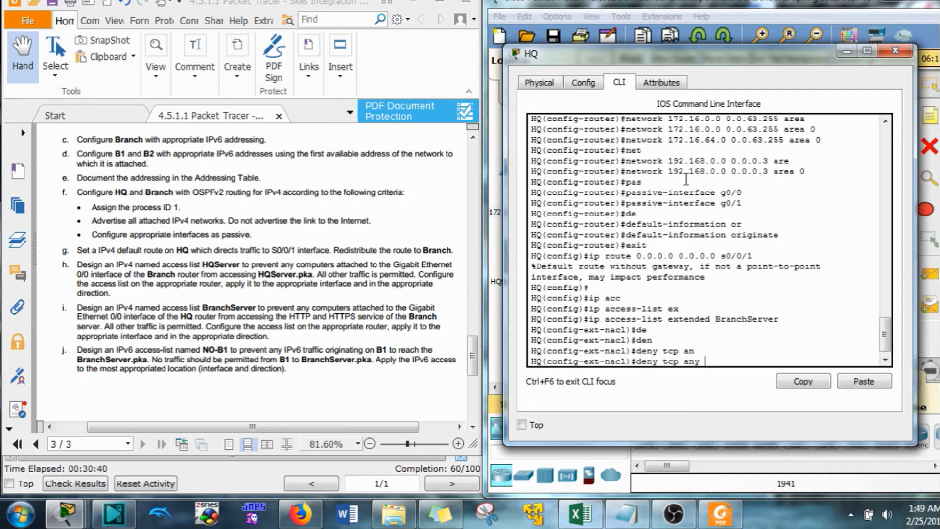
pyautogui.moveTo(760, 54); pyautogui.dragTo(721, 89)
pyautogui.moveTo(472, 356); pyautogui.dragTo(482, 283)
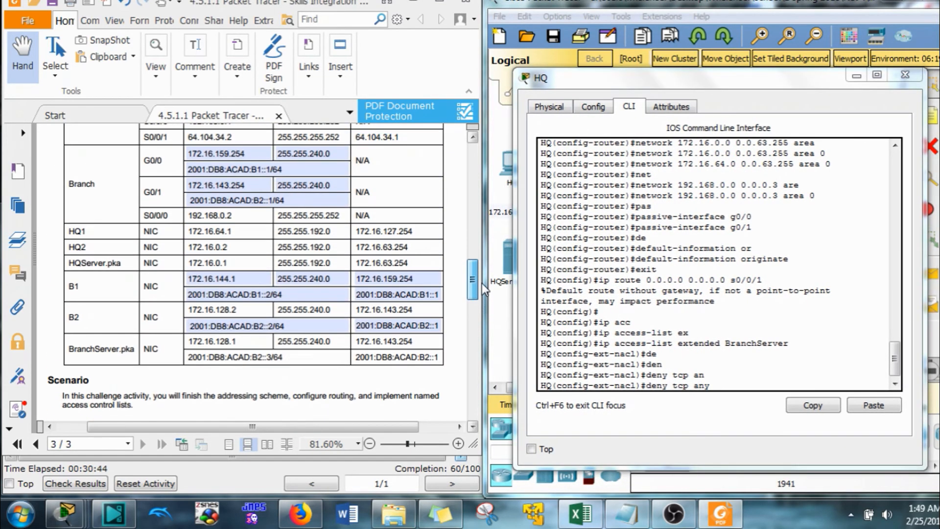
pyautogui.doubleClick(225, 344)
pyautogui.hotkey('ctrl', 'c')
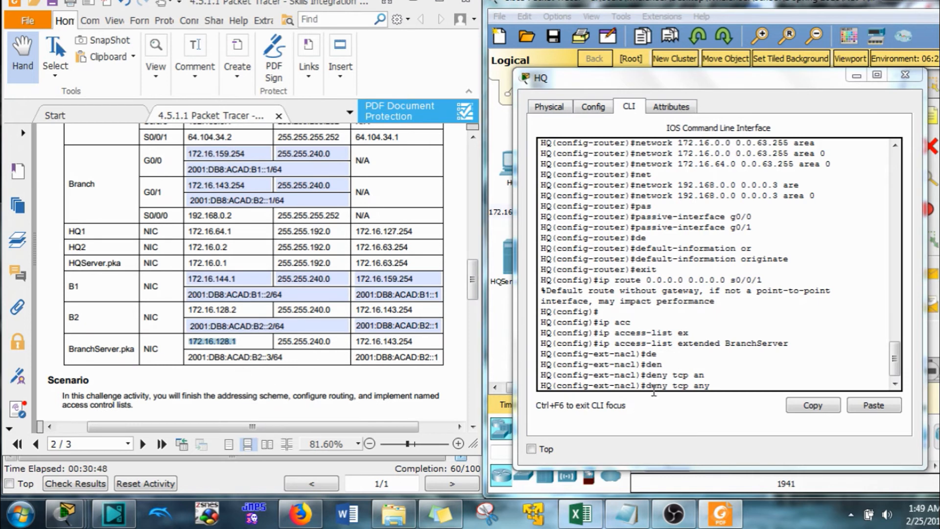
pyautogui.click(746, 381)
pyautogui.click(851, 404)
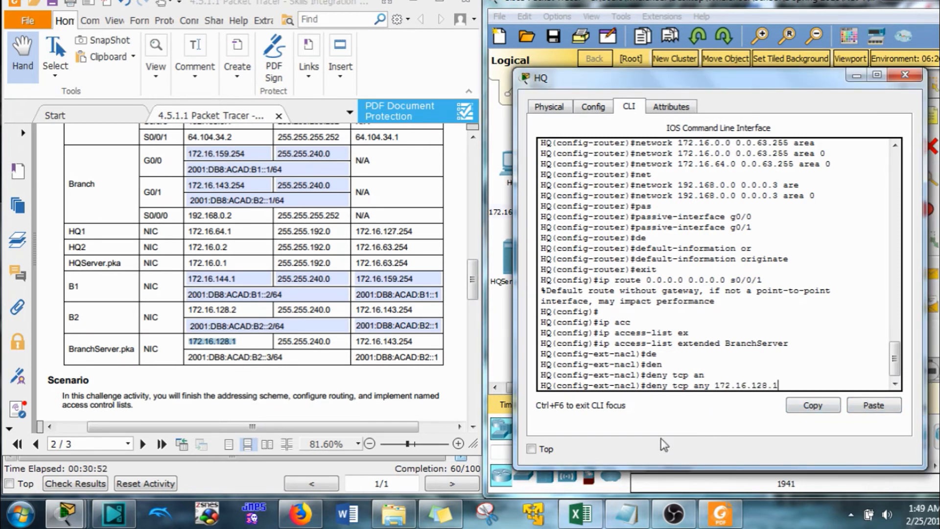
pyautogui.press('Left')
pyautogui.press('Left')
pyautogui.press('Left')
pyautogui.press('Left')
pyautogui.press('Left')
pyautogui.press('Left')
pyautogui.press('Left')
pyautogui.press('Left')
pyautogui.press('Left')
pyautogui.press('Left')
pyautogui.press('Left')
pyautogui.press('Left')
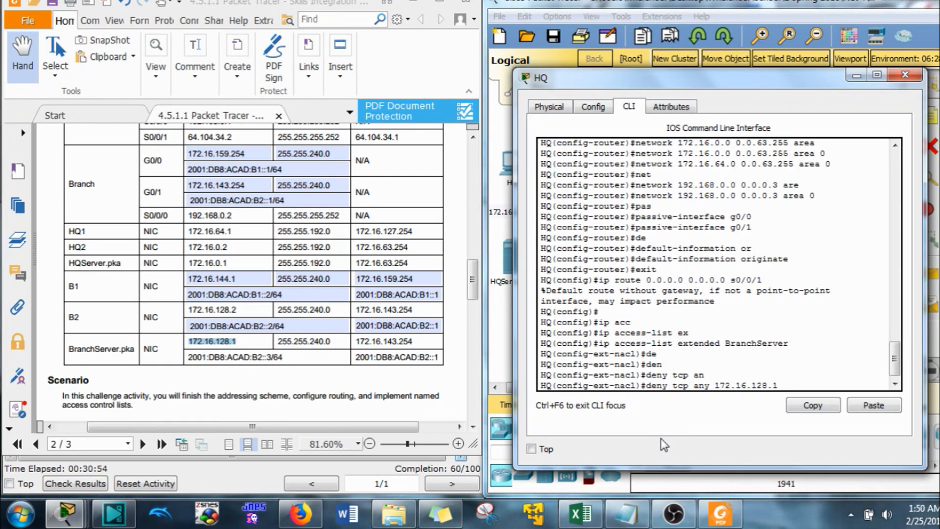
pyautogui.write('host')
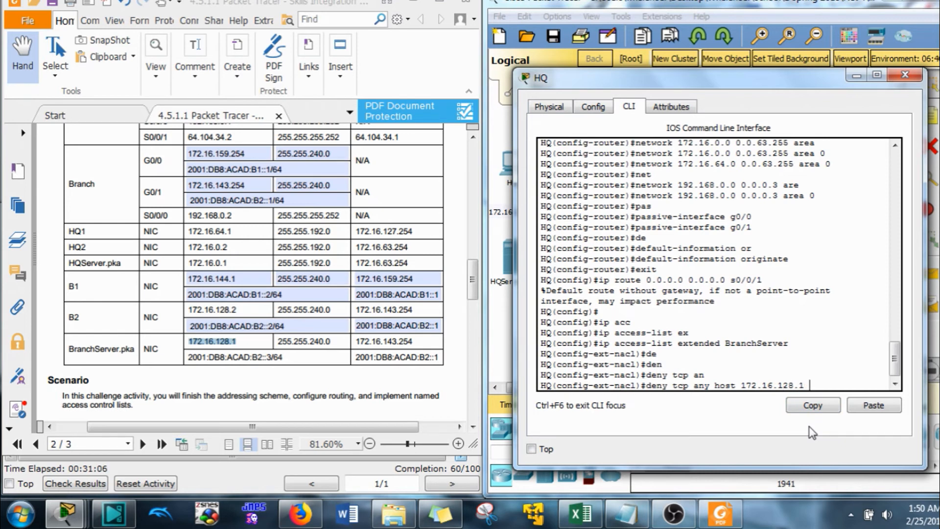
pyautogui.write('eq')
pyautogui.write('80')
pyautogui.press('Return')
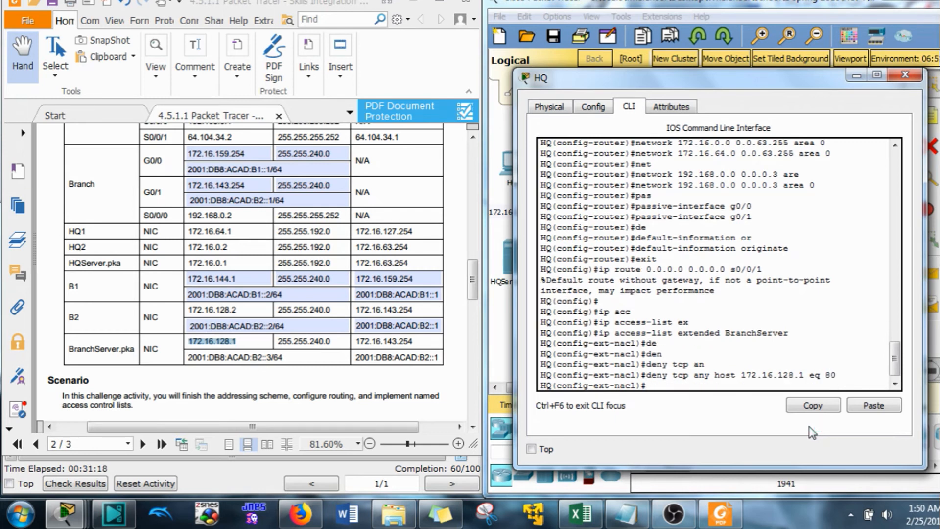
# Step: Add a second BranchServer entry denying TCP from any source to host 172.16.128.1 on port 443, reusing the previous command
pyautogui.press('Up')
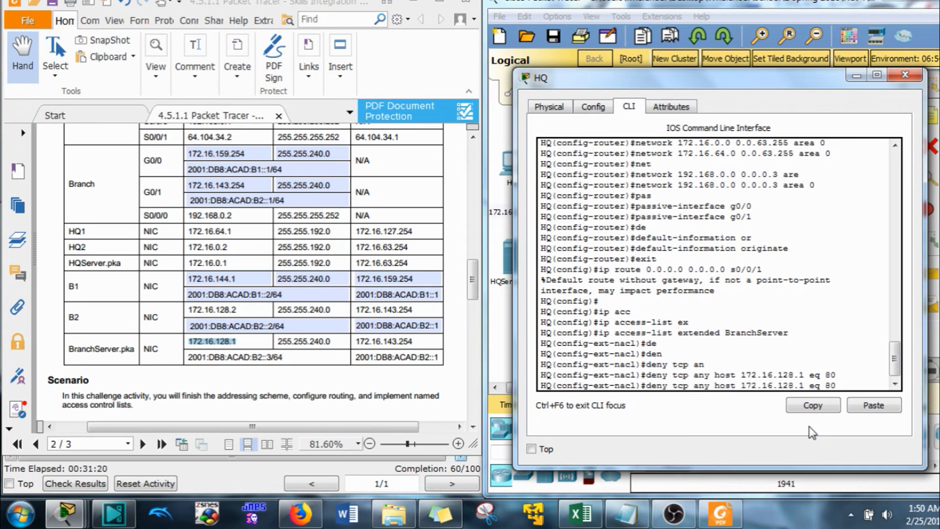
pyautogui.press('BackSpace')
pyautogui.press('BackSpace')
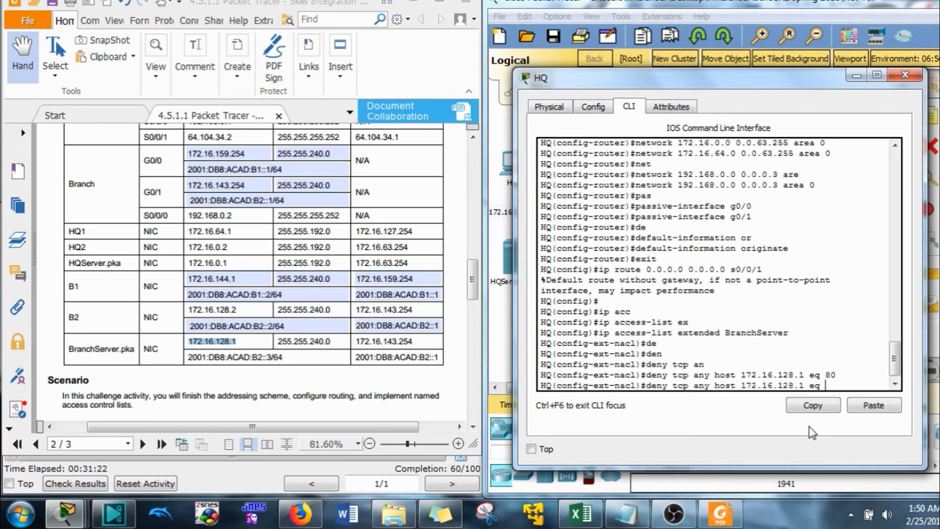
pyautogui.write('443')
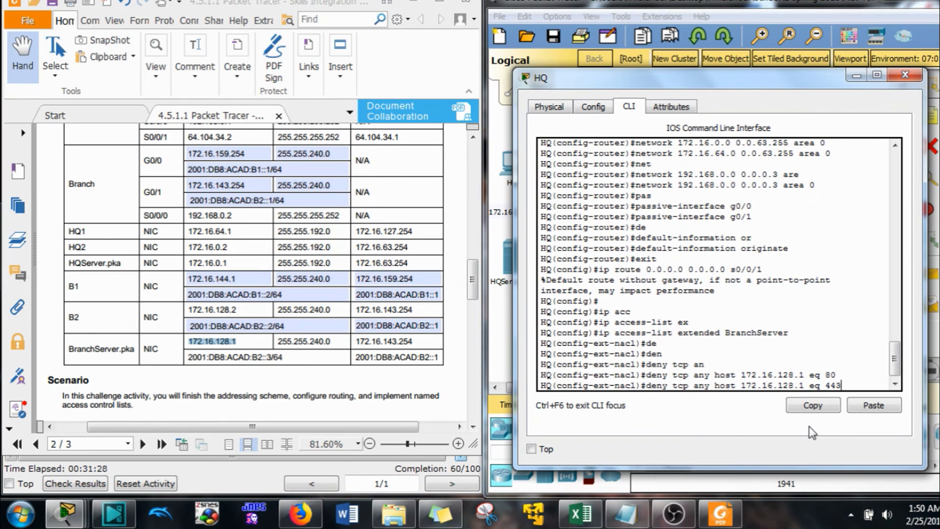
pyautogui.press('Return')
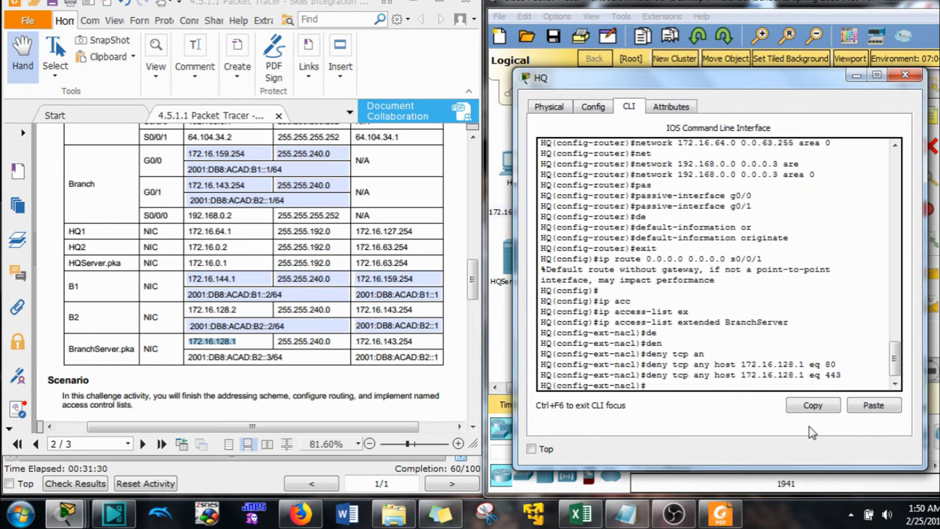
# Step: Permit all other IP traffic in the BranchServer list with permit ip any any
pyautogui.write('per')
pyautogui.press('Tab')
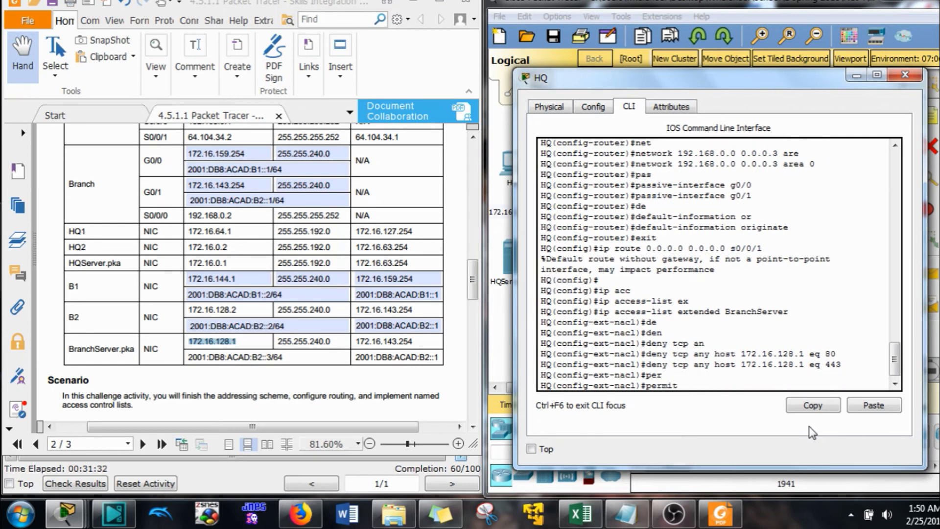
pyautogui.write('ip an')
pyautogui.press('Tab')
pyautogui.write('an')
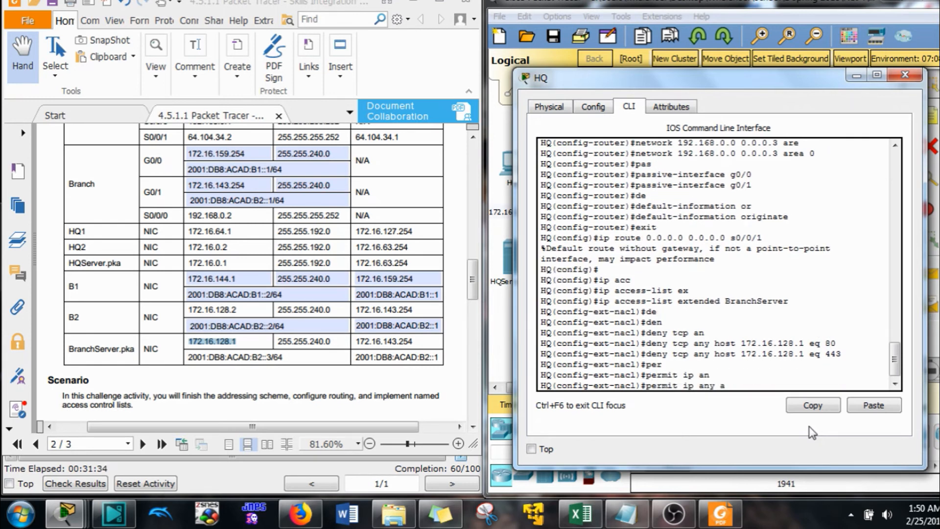
pyautogui.press('Tab')
pyautogui.press('Return')
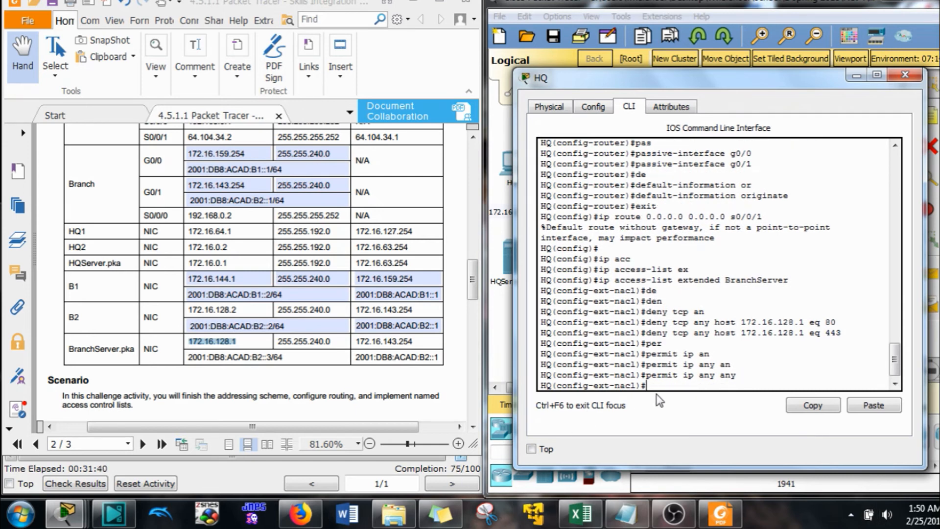
# Step: Leave the access list and apply BranchServer inbound on HQ's g0/0 interface, checking the interface against the topology, then return to global configuration
pyautogui.write('exit')
pyautogui.press('Return')
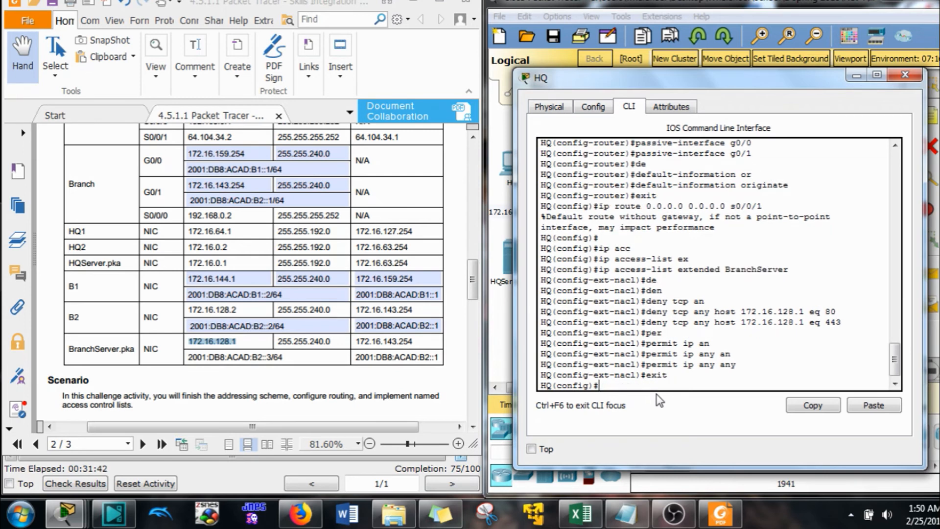
pyautogui.write('int g0/0/')
pyautogui.press('Return')
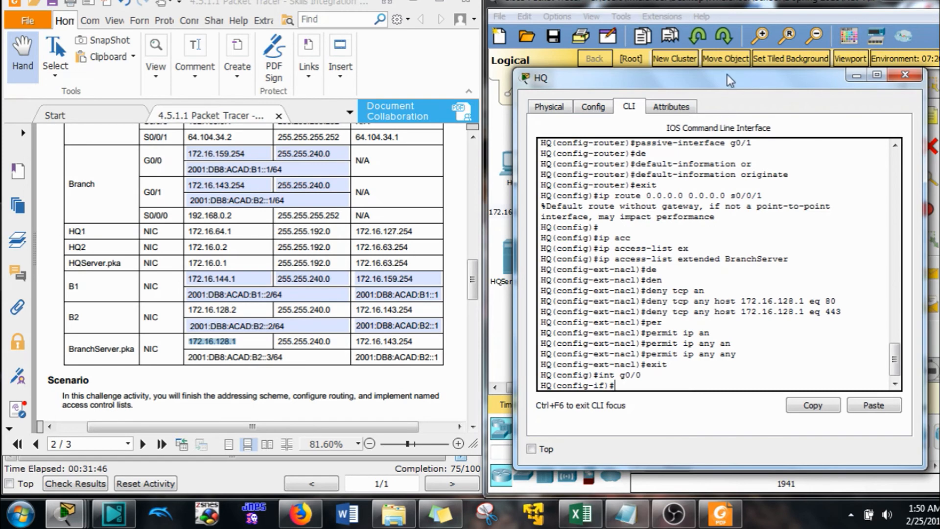
pyautogui.moveTo(727, 75); pyautogui.dragTo(347, 58)
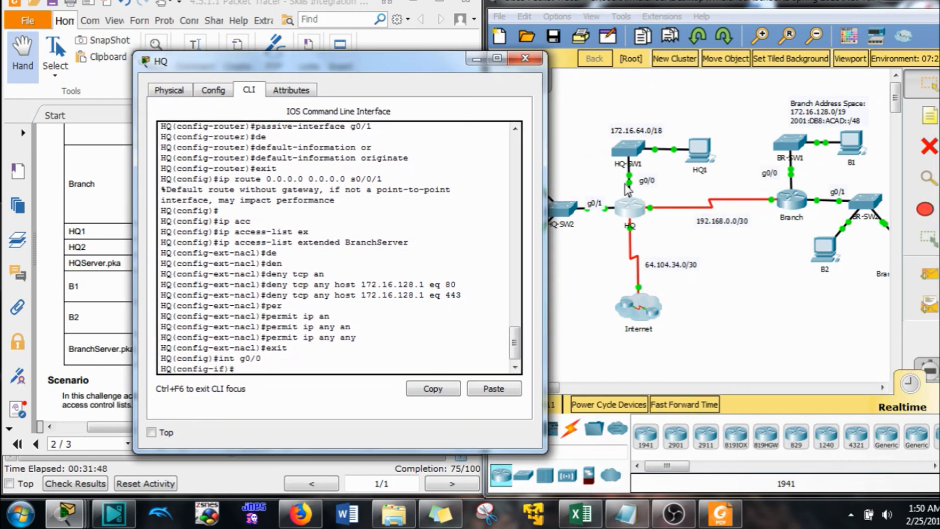
pyautogui.moveTo(398, 62); pyautogui.dragTo(754, 50)
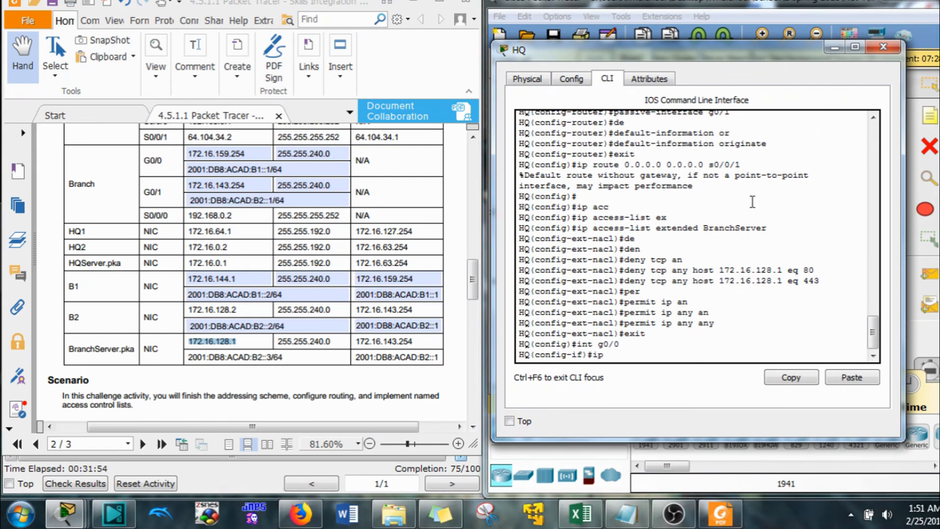
pyautogui.write('ip acc')
pyautogui.press('Tab')
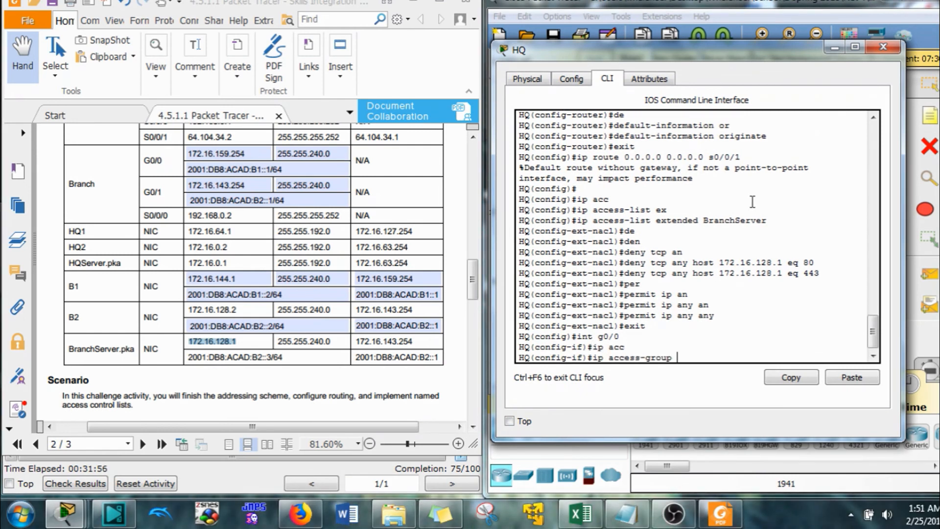
pyautogui.write('BranchServer in')
pyautogui.press('Return')
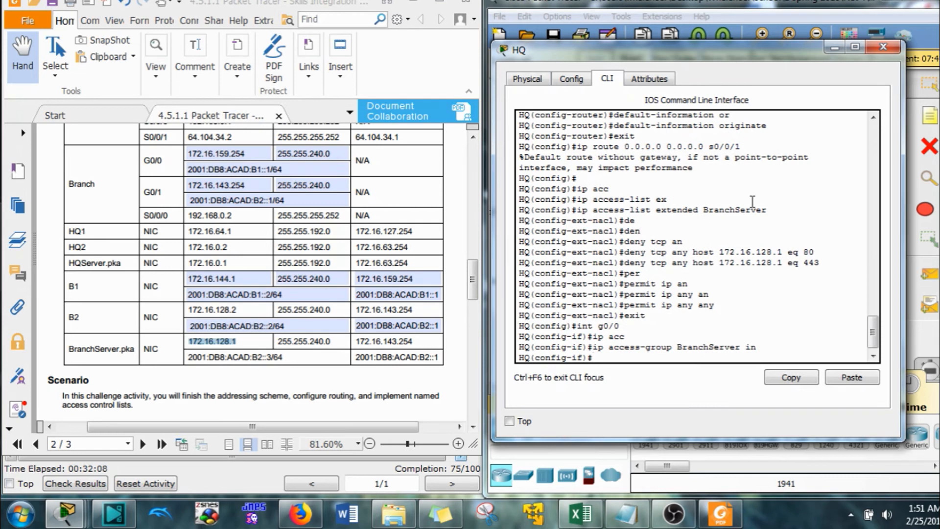
pyautogui.write('exit')
pyautogui.press('Return')
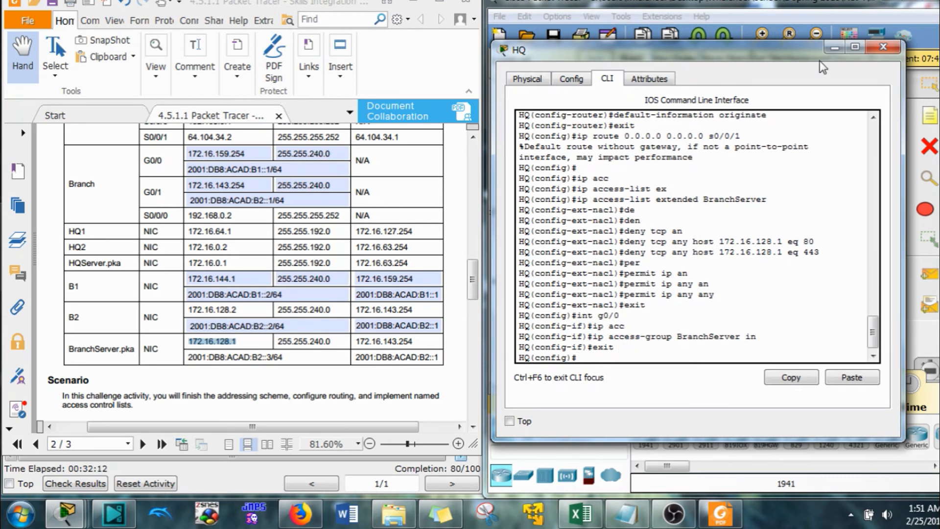
# Step: Put the HQ window away and compare the NO-B1 task j in the PDF with the Branch router, B1 and BranchServer.pka in the topology
pyautogui.click(835, 48)
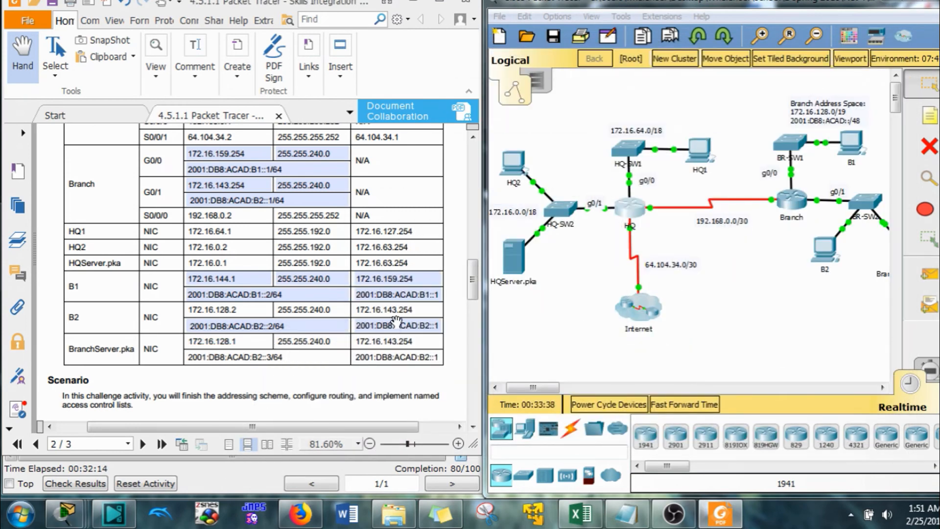
pyautogui.moveTo(471, 284); pyautogui.dragTo(471, 364)
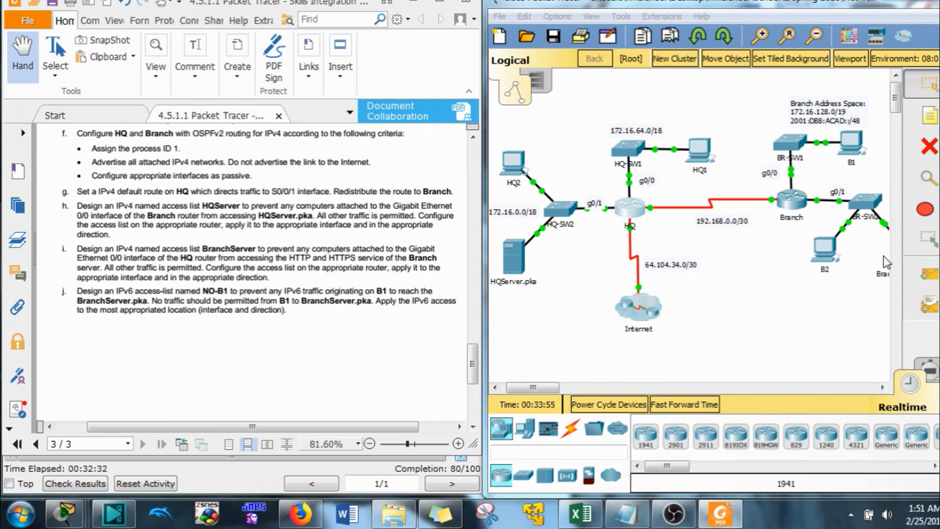
pyautogui.moveTo(532, 386); pyautogui.dragTo(547, 384)
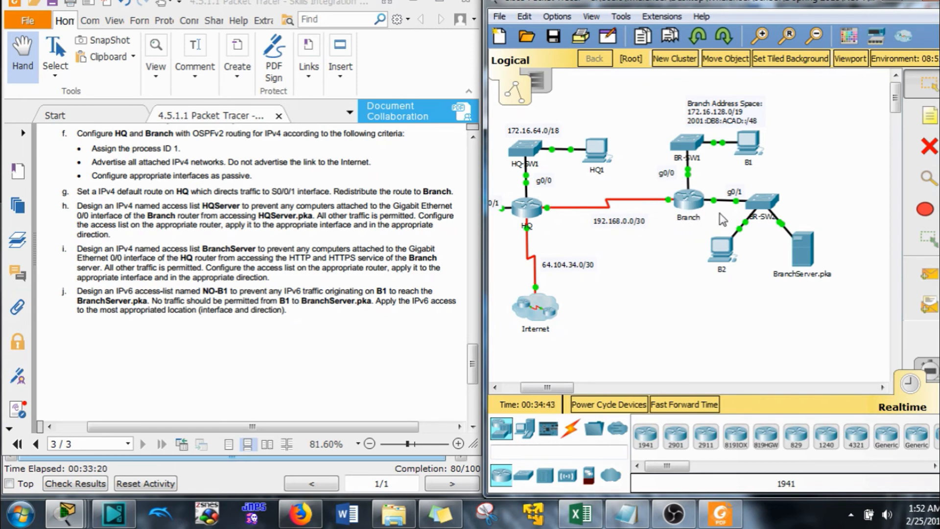
pyautogui.moveTo(720, 184); pyautogui.dragTo(709, 218)
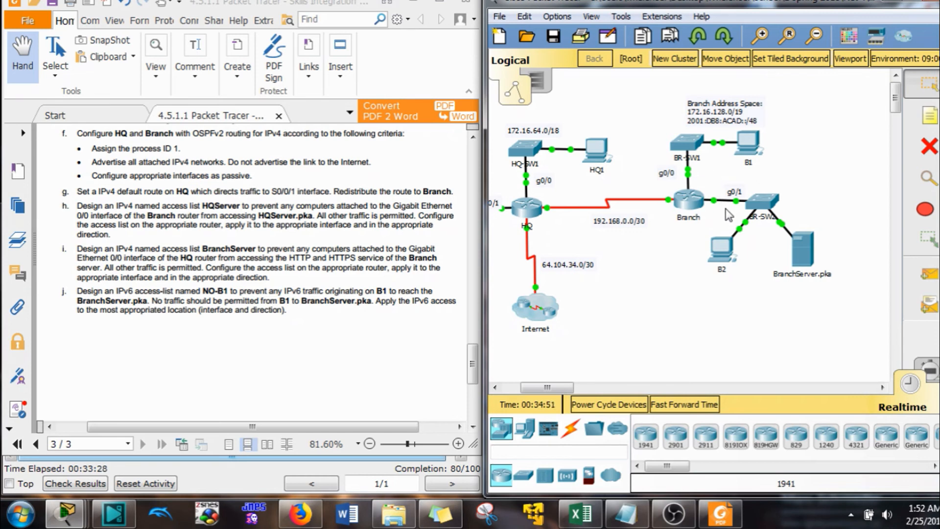
pyautogui.moveTo(722, 219)
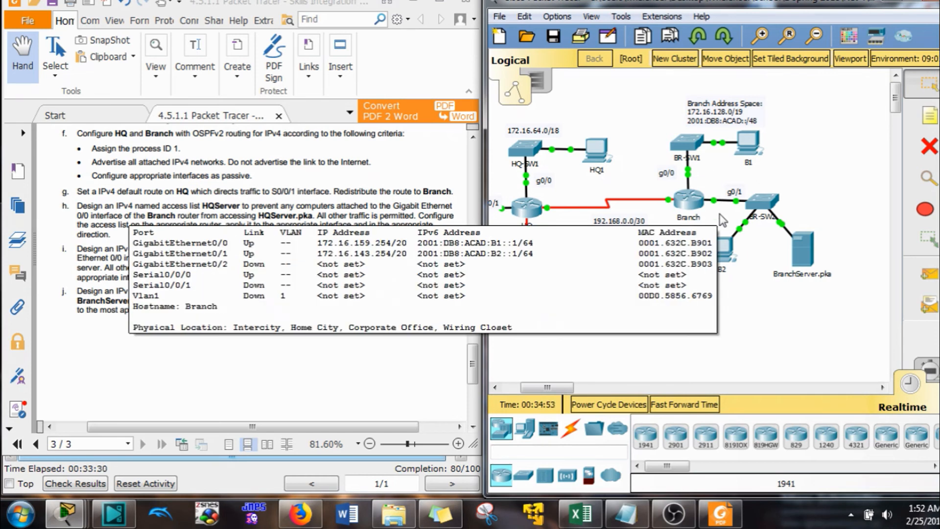
pyautogui.moveTo(808, 164)
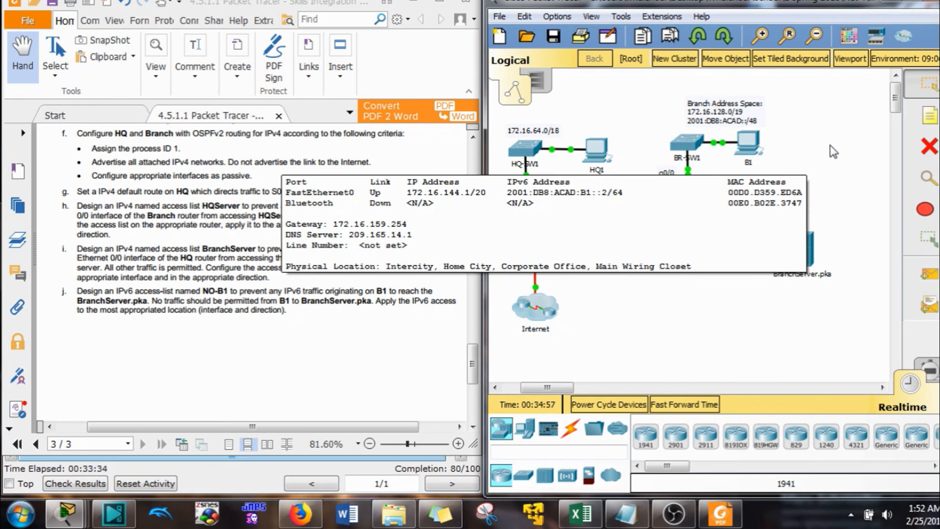
# Step: Open the Branch router's command line and leave interface configuration for global configuration mode
pyautogui.click(683, 197)
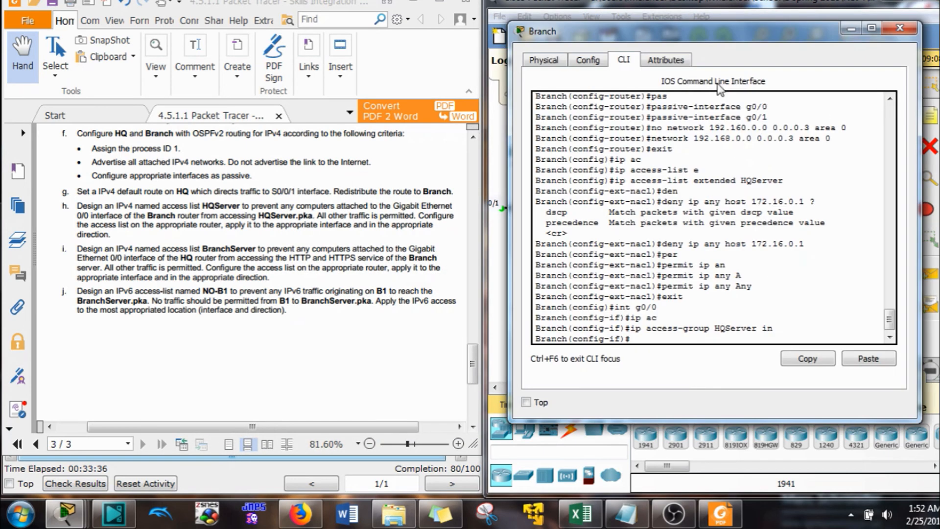
pyautogui.write('exit')
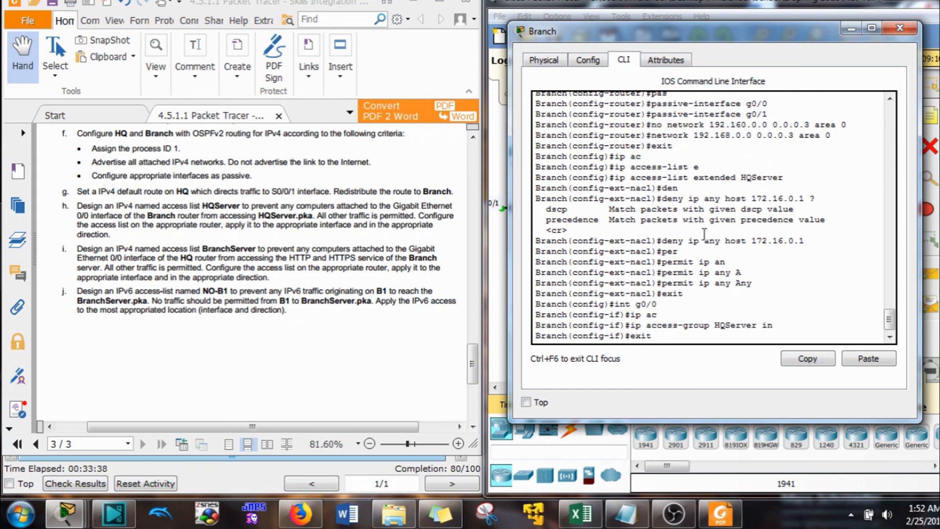
pyautogui.press('Return')
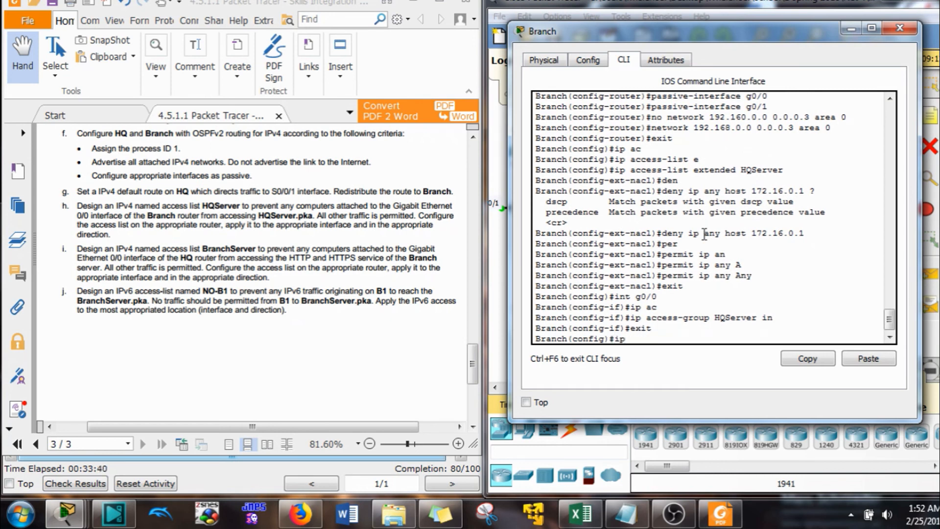
# Step: Create an IPv6 access list named NO-B1 on Branch, replacing the unfinished IPv4 access-list command
pyautogui.write('ip ac')
pyautogui.press('Tab')
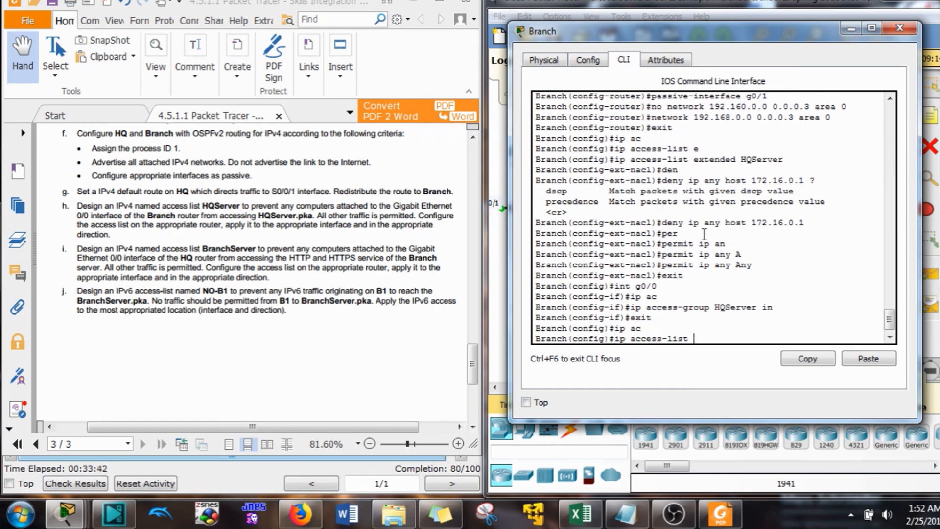
pyautogui.press('BackSpace')
pyautogui.press('BackSpace')
pyautogui.press('BackSpace')
pyautogui.press('BackSpace')
pyautogui.press('BackSpace')
pyautogui.press('BackSpace')
pyautogui.press('BackSpace')
pyautogui.press('BackSpace')
pyautogui.press('BackSpace')
pyautogui.press('BackSpace')
pyautogui.press('BackSpace')
pyautogui.write('v6 ac')
pyautogui.press('Tab')
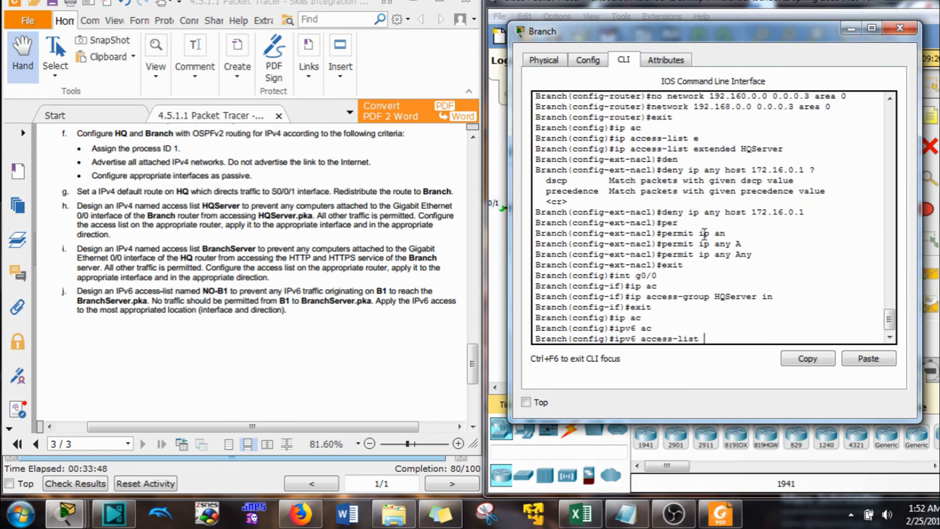
pyautogui.write('NO-B')
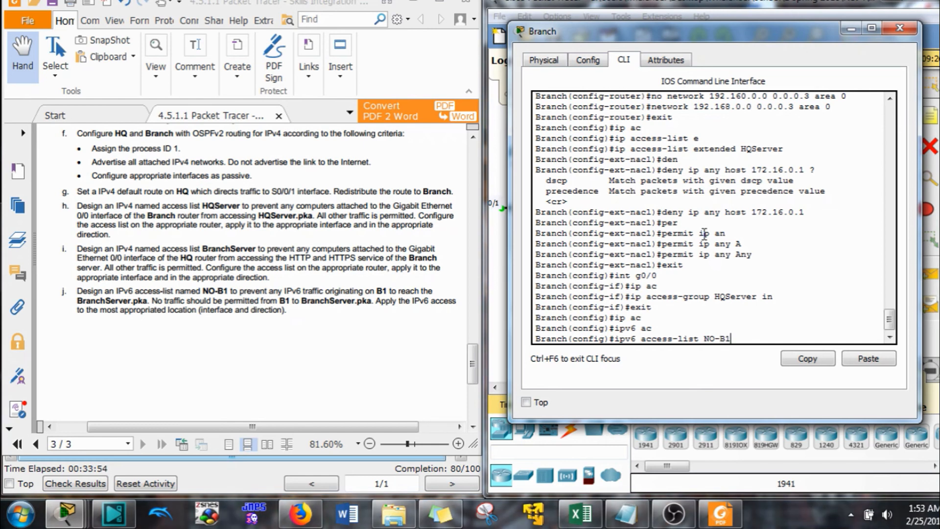
pyautogui.write('1')
pyautogui.press('Return')
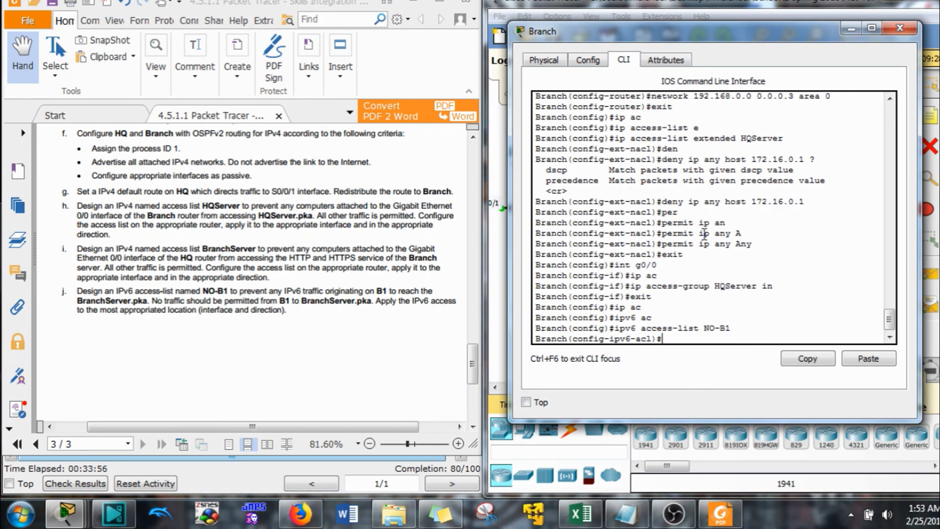
# Step: Begin a NO-B1 entry denying IPv6 from host 2001:DB8:ACAD:B1::2, copying B1's address from the PDF addressing table
pyautogui.write('de')
pyautogui.press('Tab')
pyautogui.write('n')
pyautogui.press('Tab')
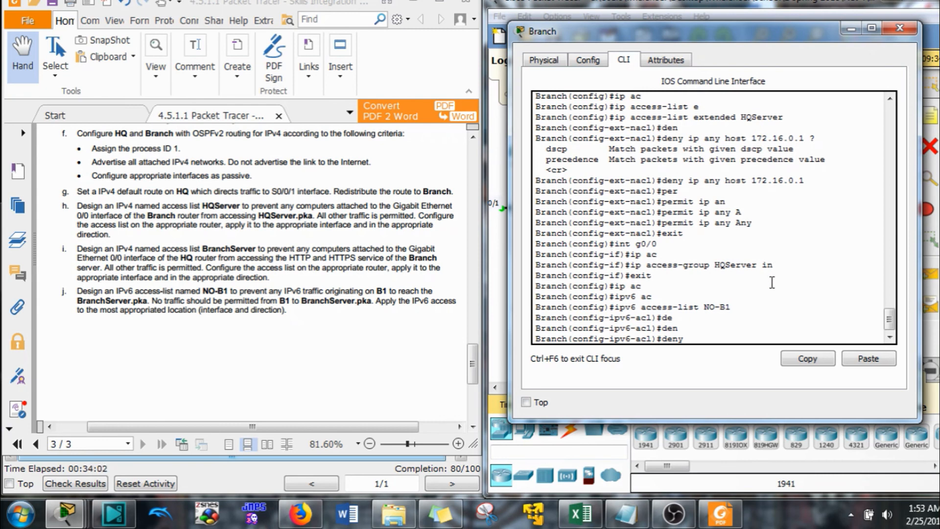
pyautogui.write('ipv')
pyautogui.write('6 ho')
pyautogui.press('Tab')
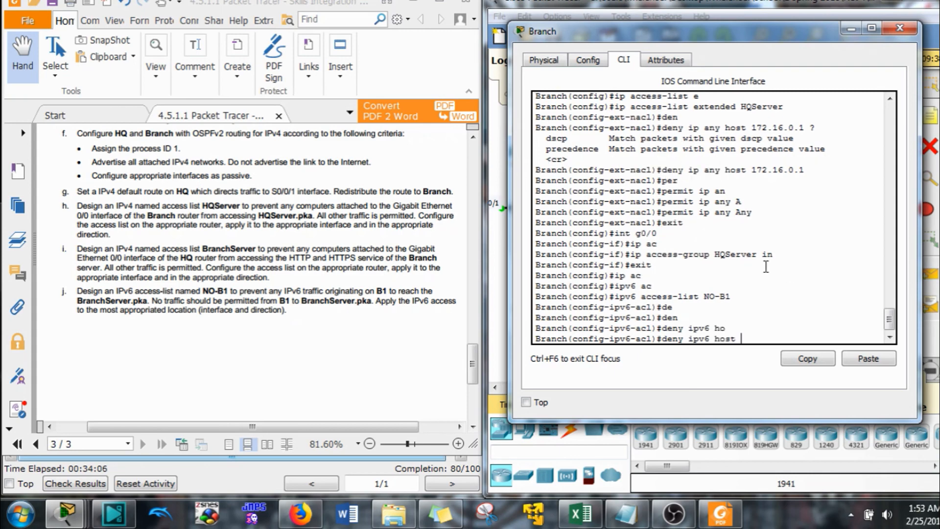
pyautogui.scroll(15, 254, 228)
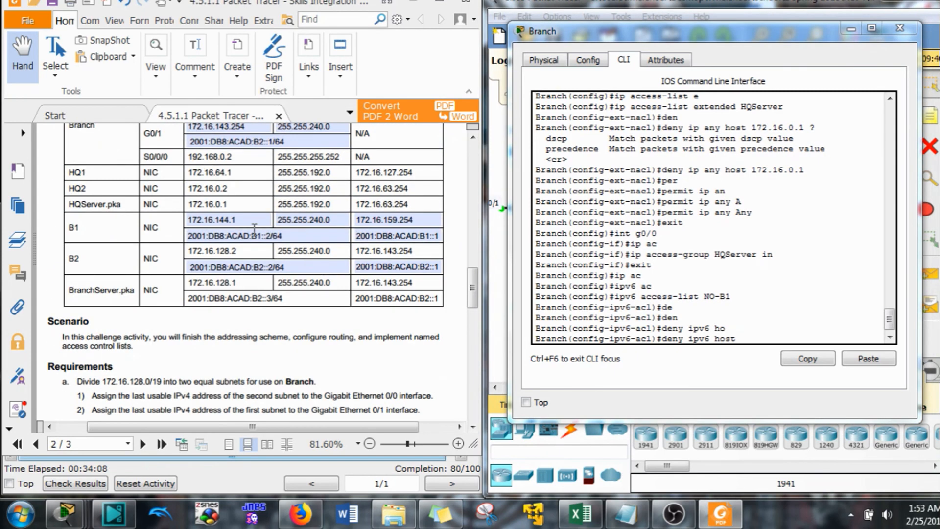
pyautogui.click(264, 235)
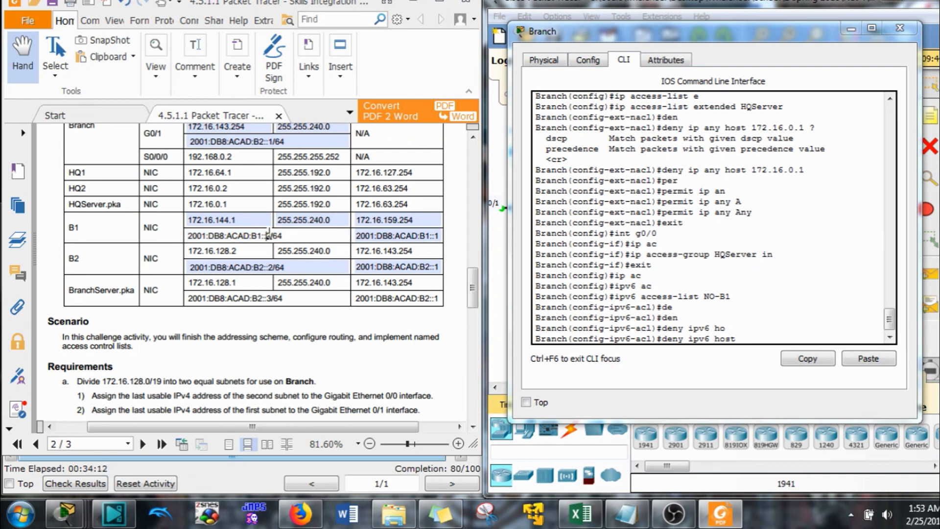
pyautogui.moveTo(271, 235); pyautogui.dragTo(176, 232)
pyautogui.hotkey('ctrl', 'c')
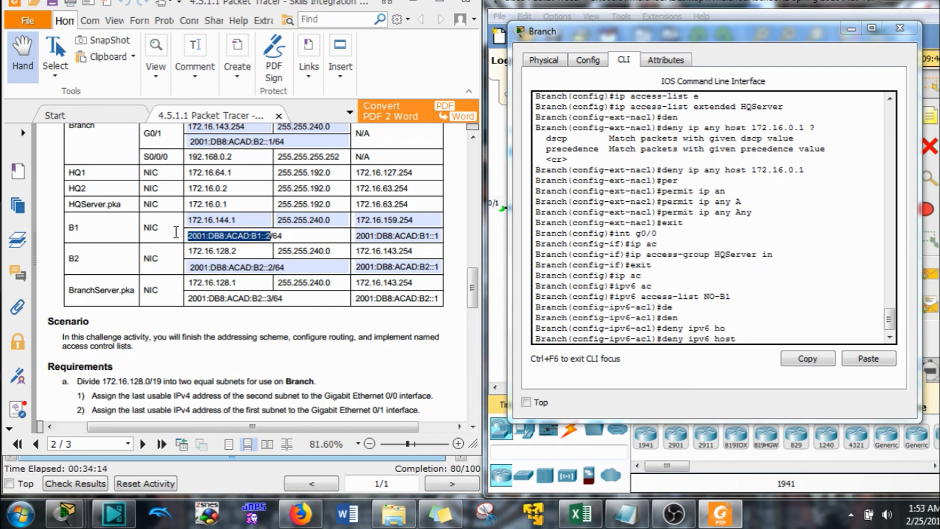
pyautogui.click(761, 338)
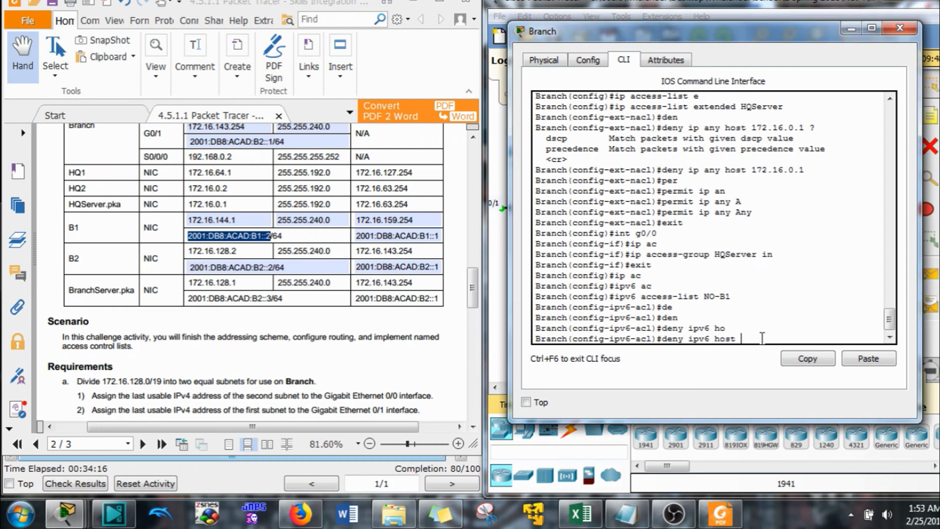
pyautogui.click(861, 360)
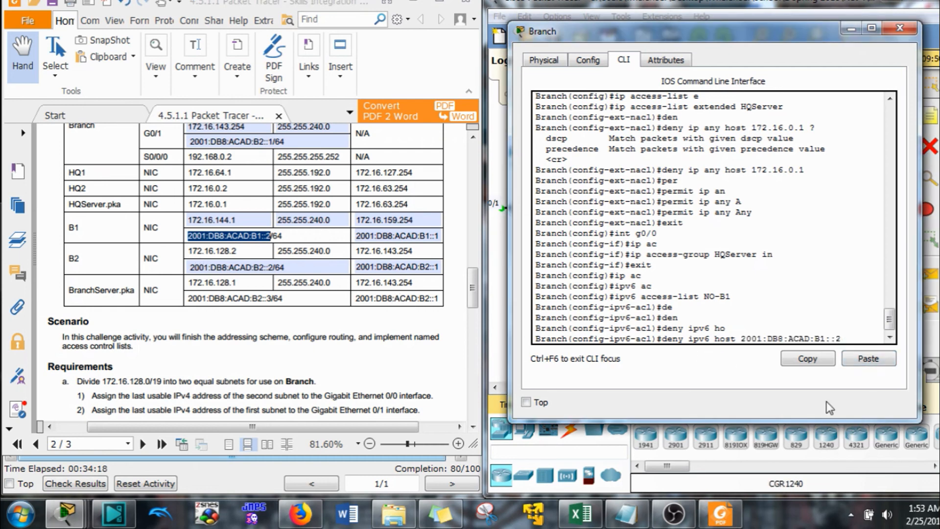
# Step: Complete the deny entry with destination host 2001:DB8:ACAD:B2::3, copying BranchServer.pka's address from the PDF addressing table
pyautogui.write('st')
pyautogui.press('Tab')
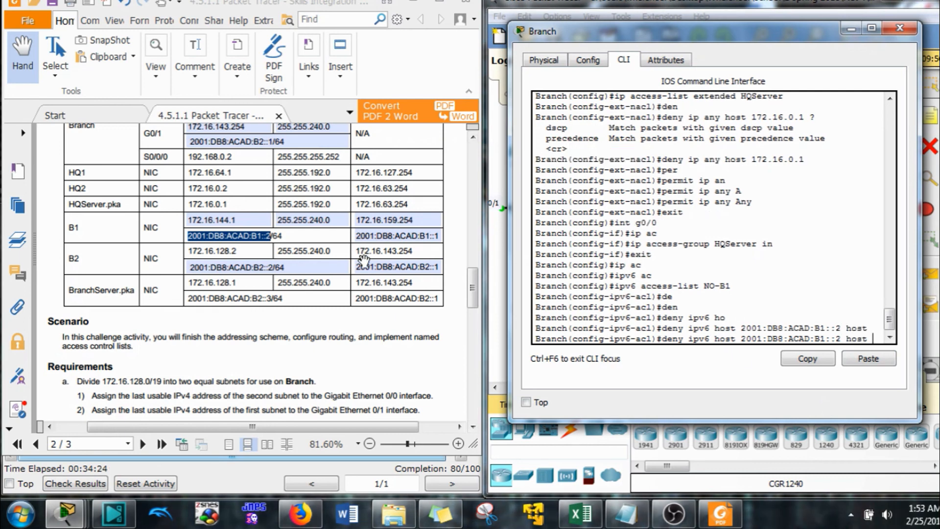
pyautogui.click(270, 296)
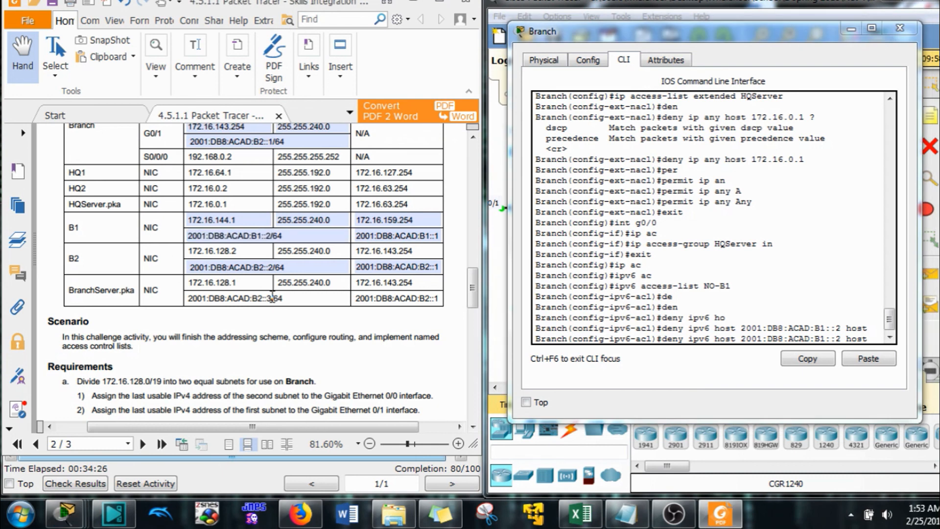
pyautogui.moveTo(272, 298); pyautogui.dragTo(186, 300)
pyautogui.hotkey('ctrl', 'c')
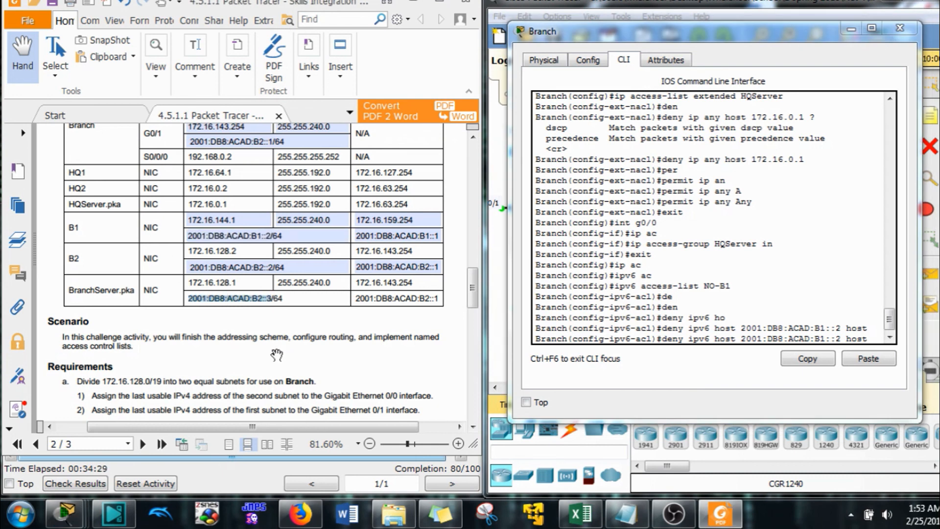
pyautogui.click(879, 337)
pyautogui.click(868, 358)
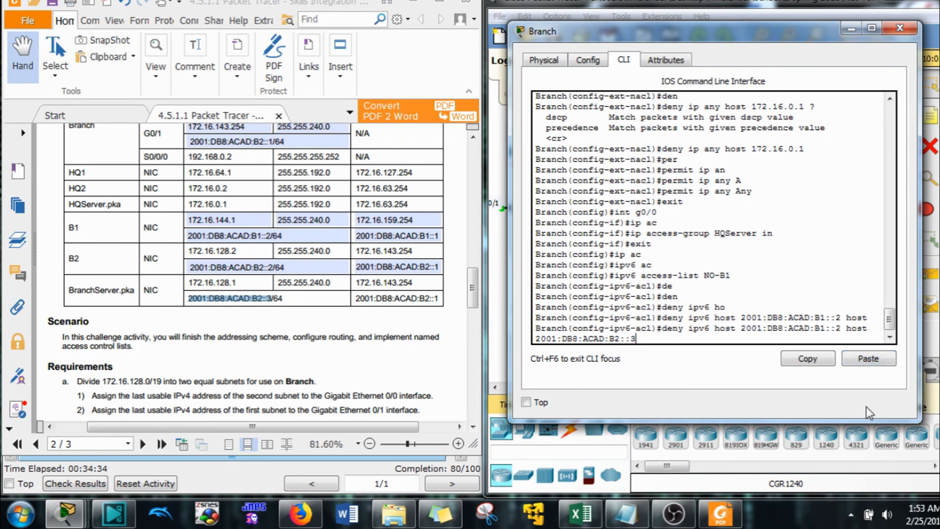
pyautogui.press('Return')
# Step: Permit all other IPv6 traffic in the NO-B1 list with permit ipv6 any any
pyautogui.write('per')
pyautogui.press('Tab')
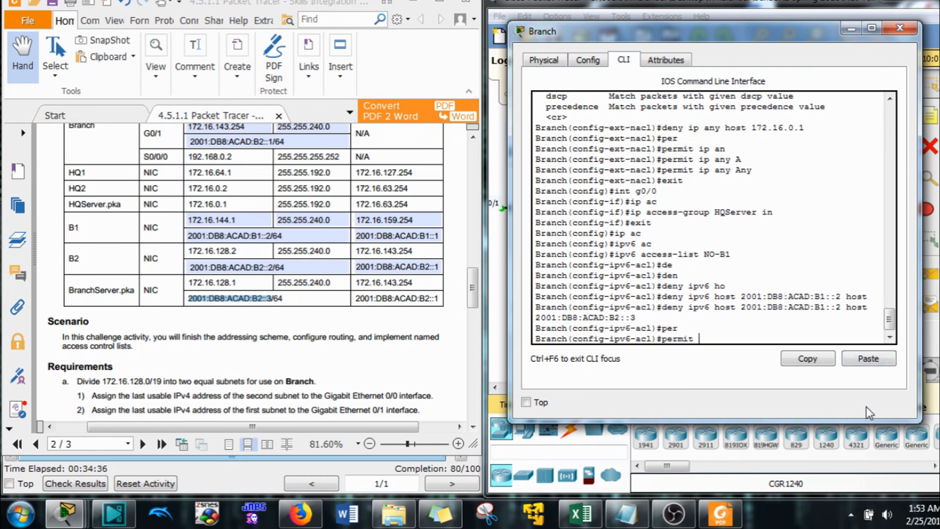
pyautogui.write('ipv6 an')
pyautogui.press('Tab')
pyautogui.write('a')
pyautogui.press('Tab')
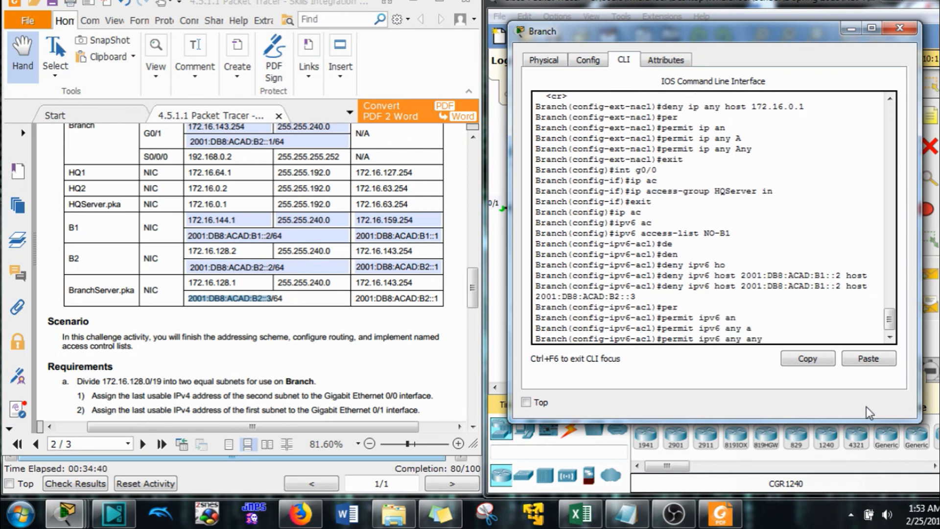
pyautogui.press('Return')
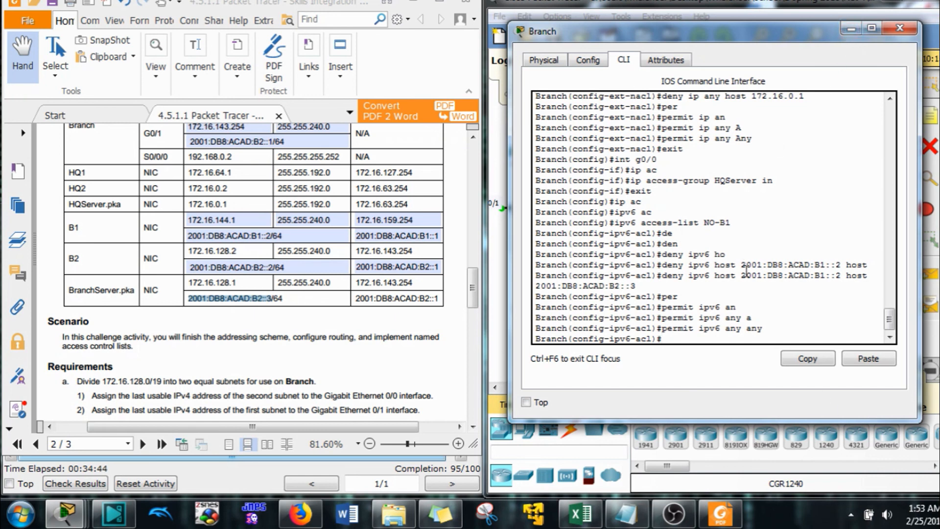
# Step: Apply NO-B1 as an outbound IPv6 traffic filter on Branch's g0/1 interface, checking the placement against the topology
pyautogui.write('int g0/1')
pyautogui.press('Return')
pyautogui.write('ip')
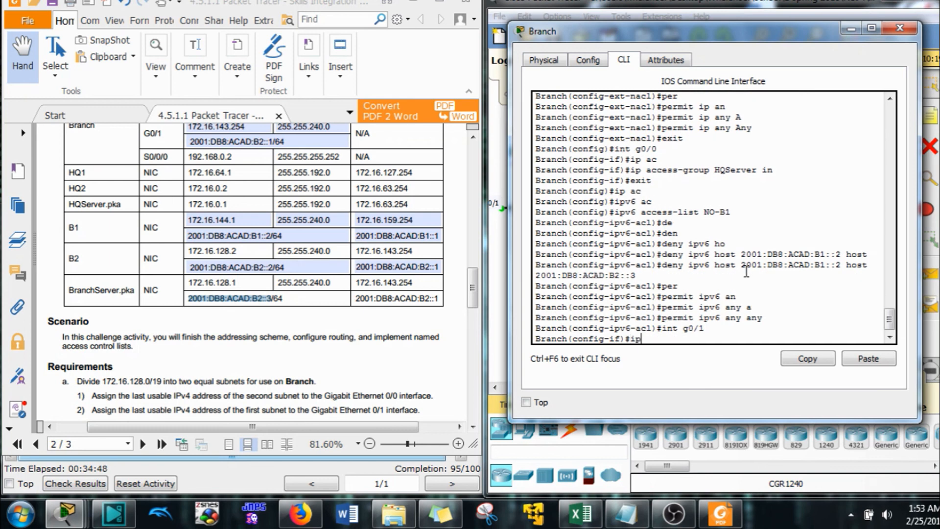
pyautogui.write('v6 tr')
pyautogui.press('Tab')
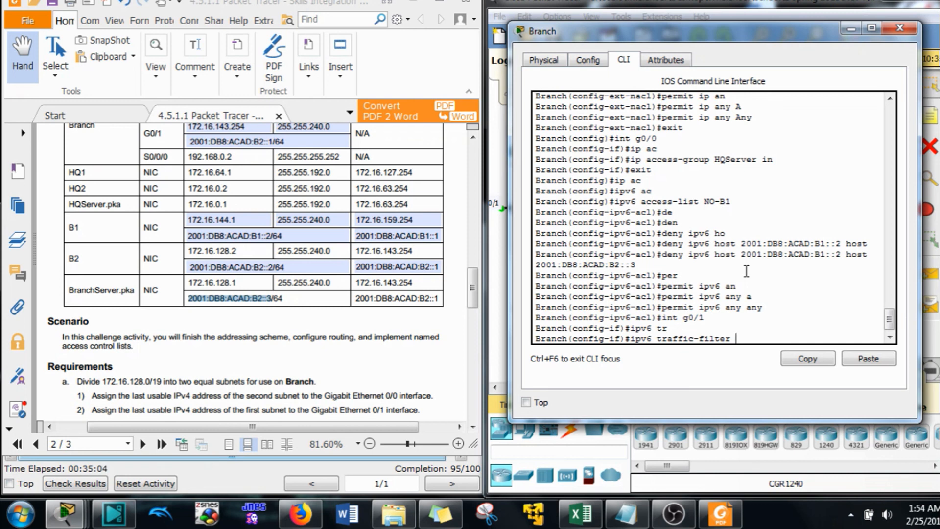
pyautogui.write('NO-B1 out')
pyautogui.moveTo(769, 39); pyautogui.dragTo(406, 67)
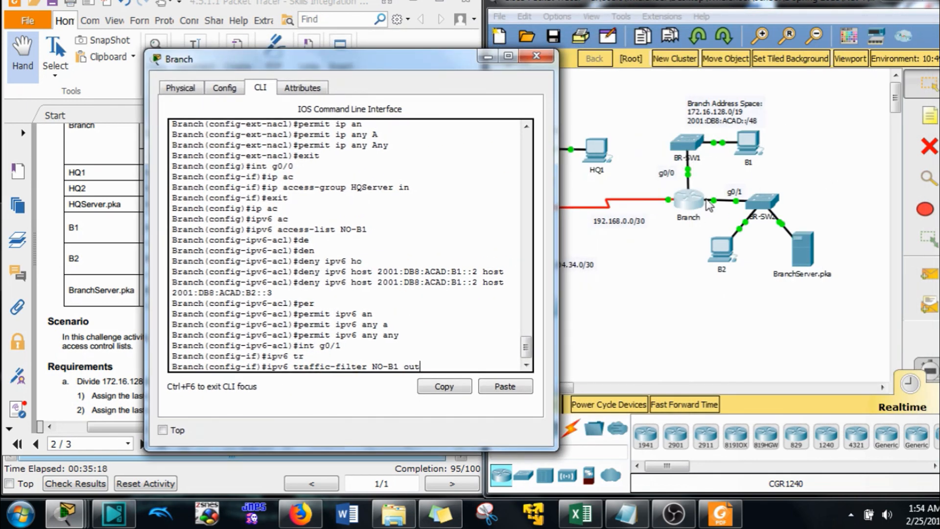
pyautogui.click(719, 187)
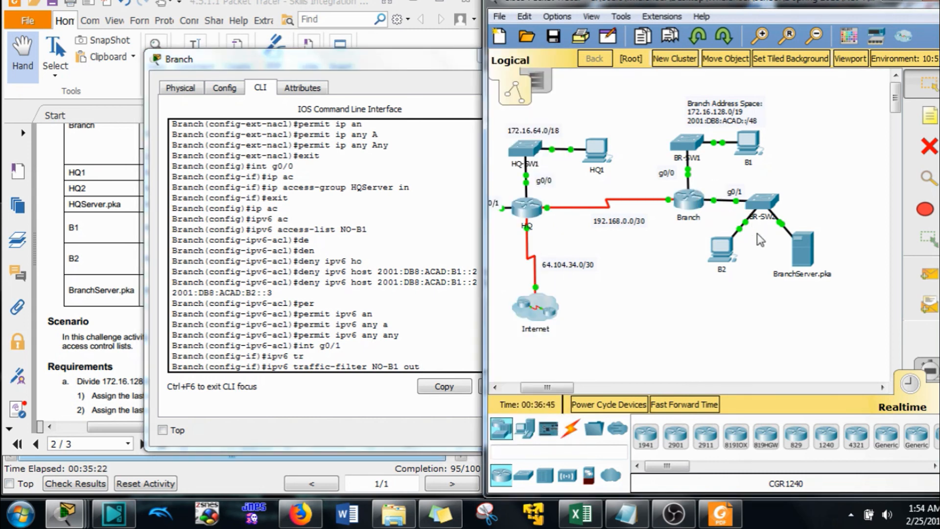
pyautogui.click(458, 362)
pyautogui.press('Return')
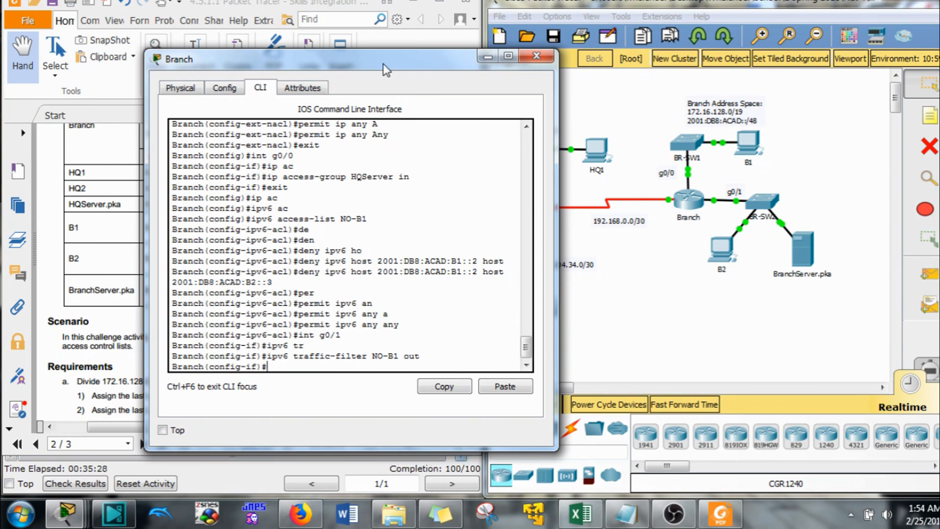
pyautogui.moveTo(383, 64); pyautogui.dragTo(735, 44)
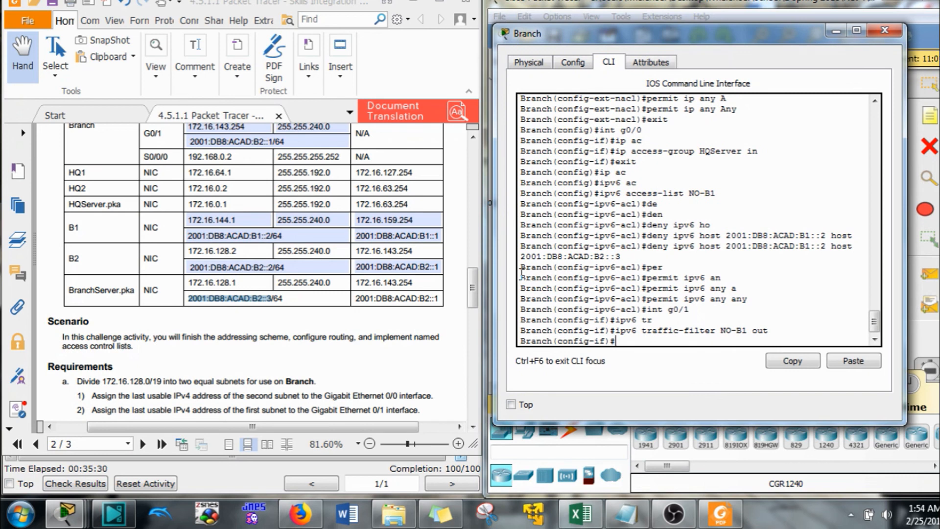